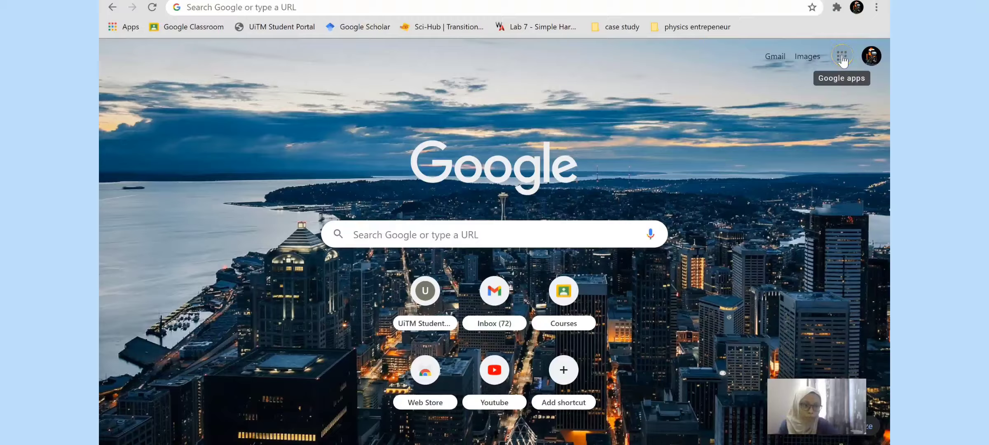
Find Google Sheets among the Google apps and open its home page.
click(841, 58)
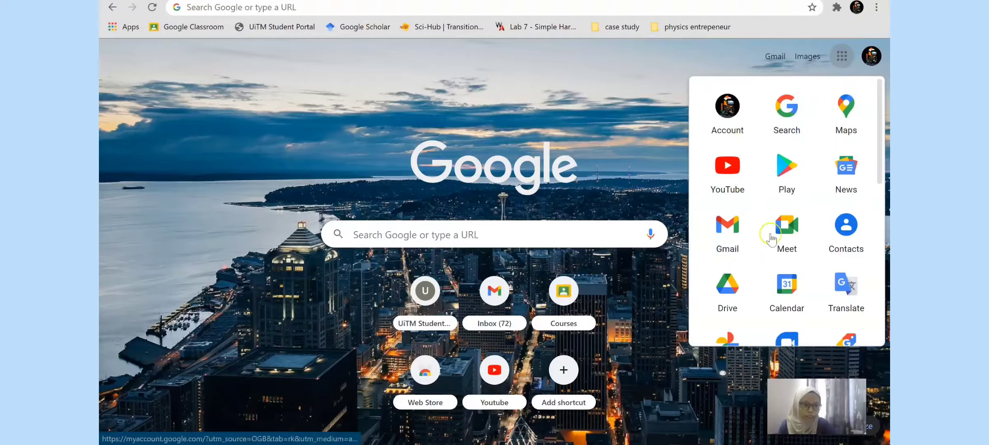
scroll(801, 160, down, 3)
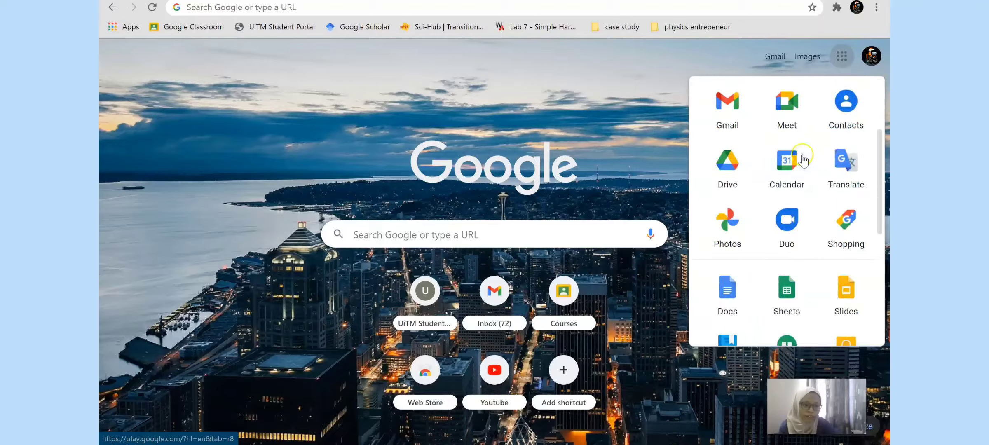
scroll(820, 160, down, 3)
scroll(822, 162, down, 2)
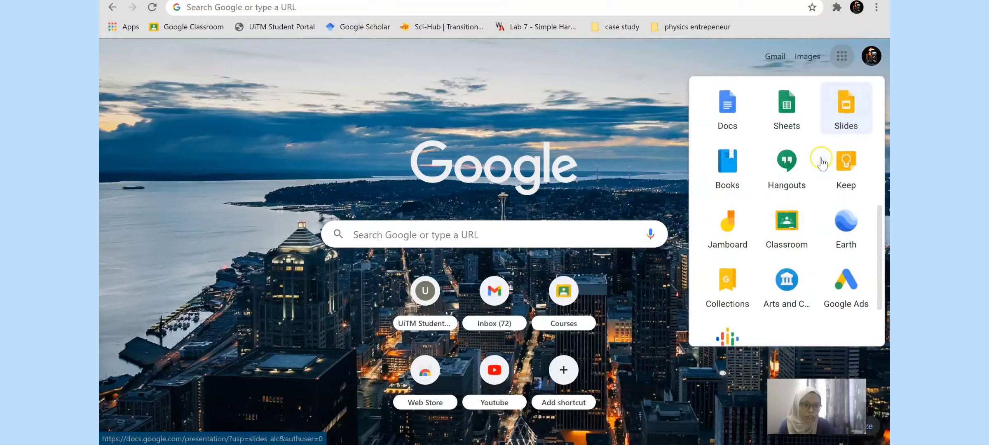
scroll(821, 161, down, 2)
scroll(820, 159, up, 4)
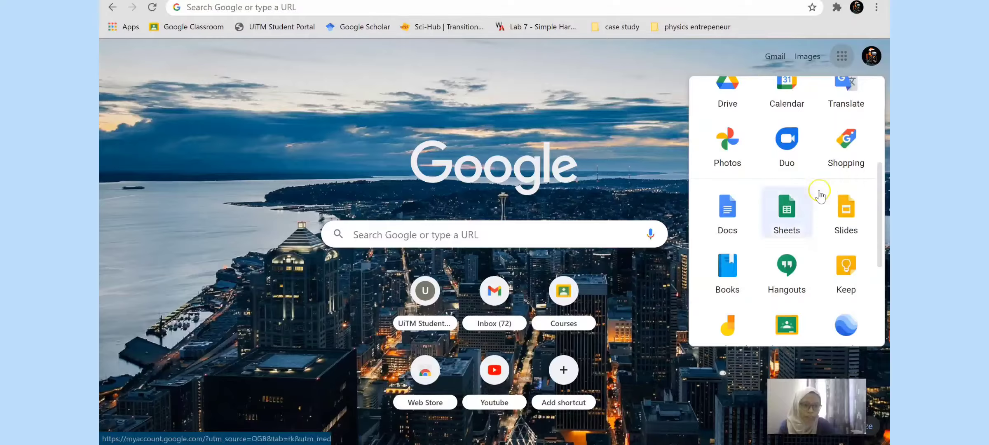
scroll(792, 206, down, 1)
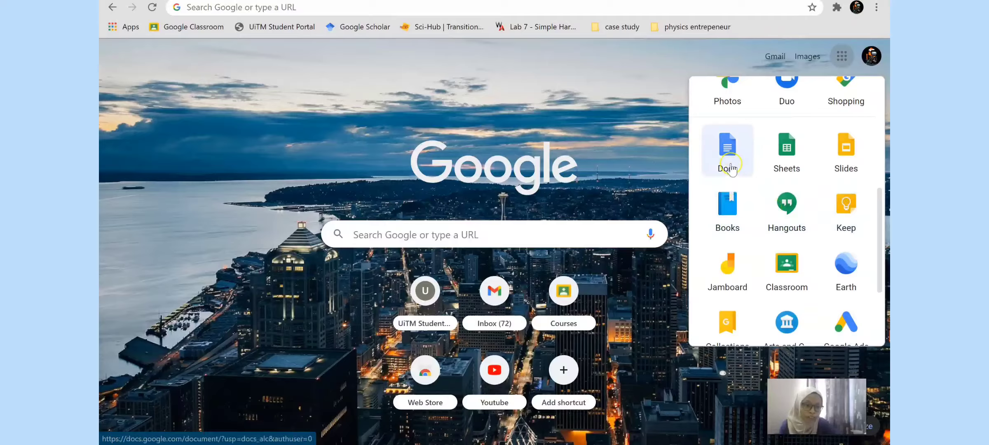
click(836, 168)
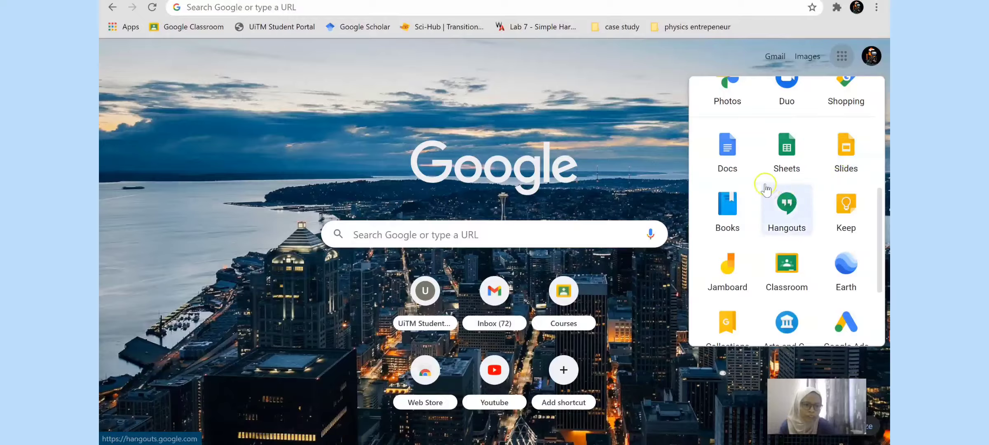
click(846, 169)
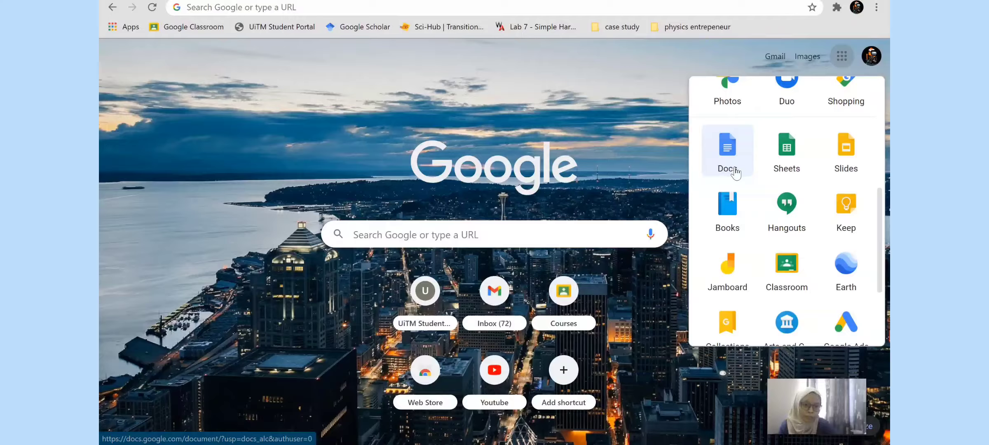
click(857, 169)
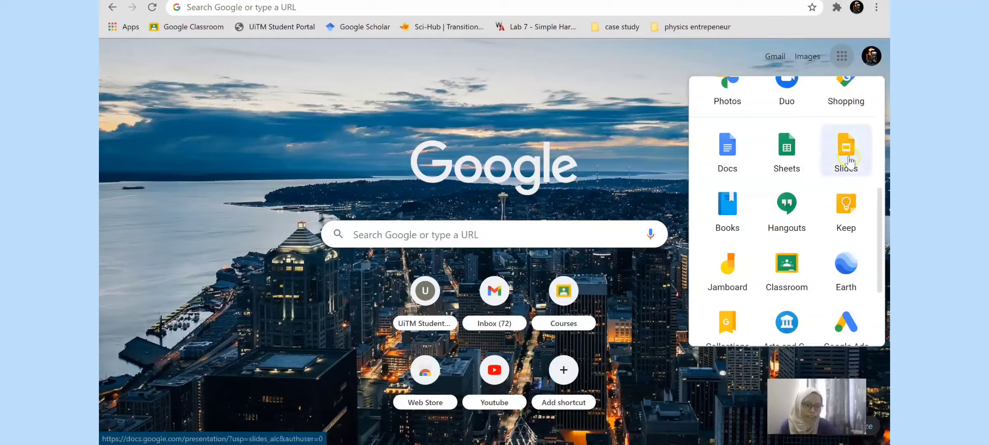
click(836, 176)
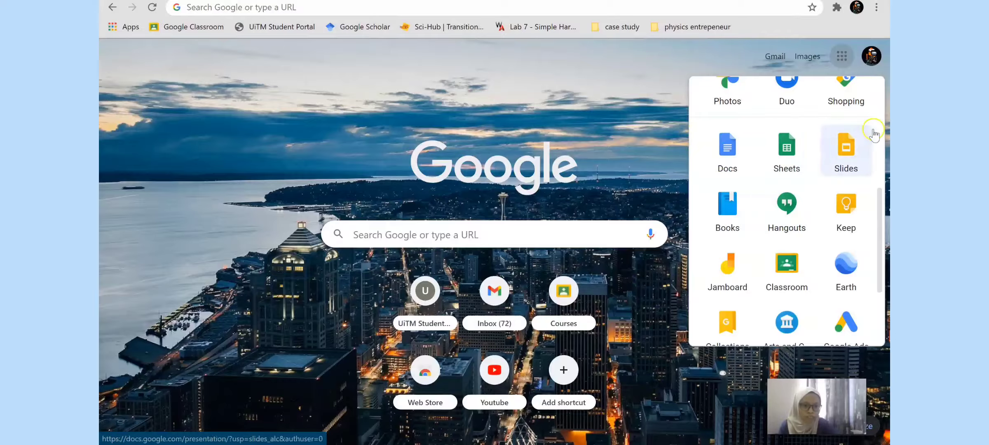
click(797, 202)
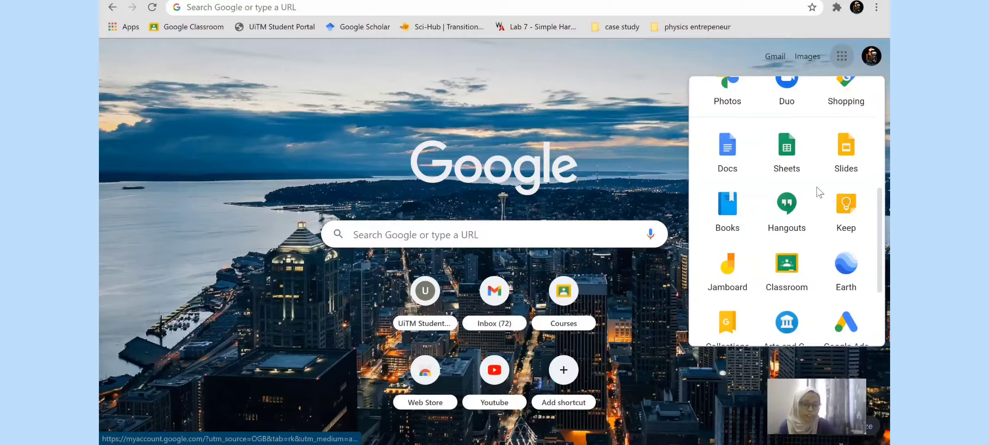
click(788, 159)
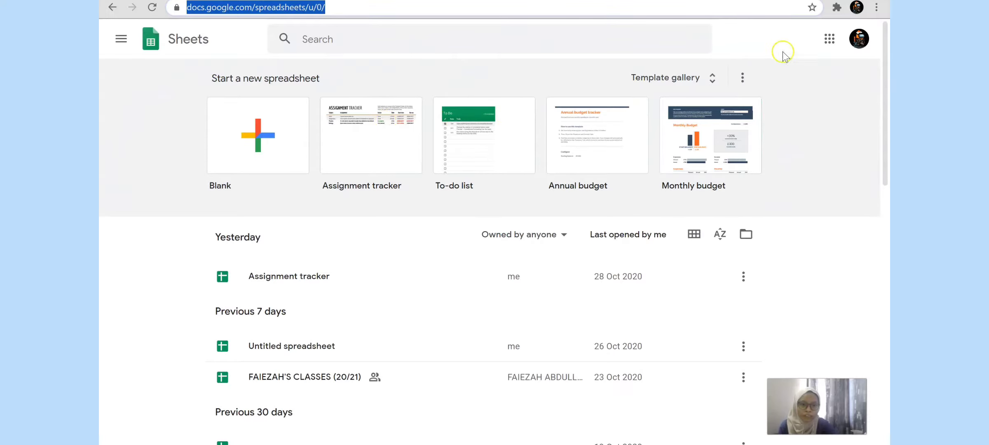
Look through the template gallery's Personal, Work, Project management and Education categories, and create a blank spreadsheet.
click(715, 87)
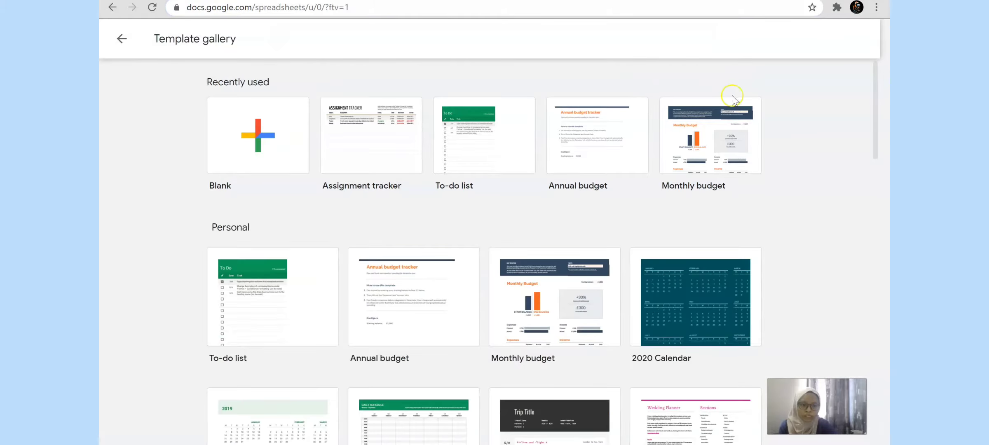
scroll(829, 146, down, 3)
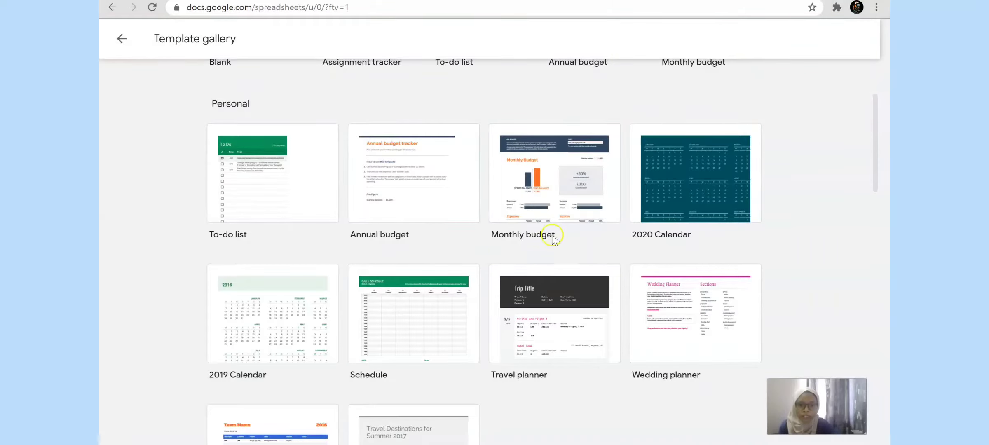
scroll(534, 281, down, 5)
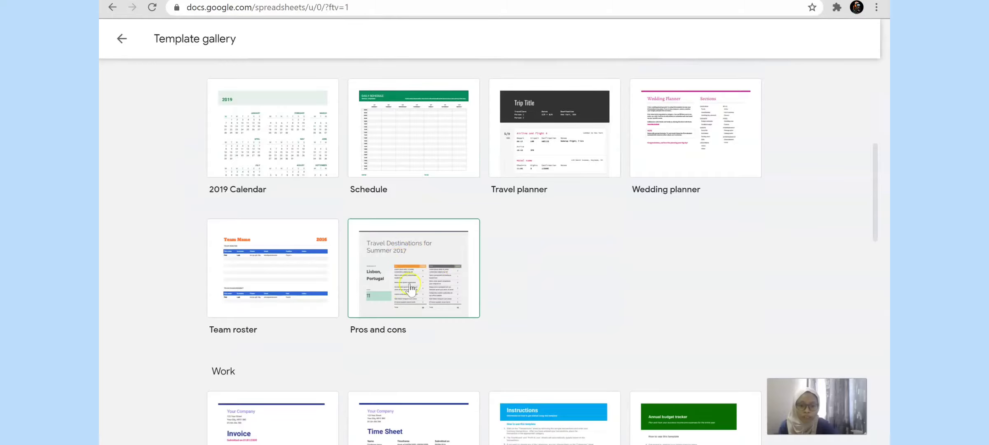
scroll(535, 319, down, 5)
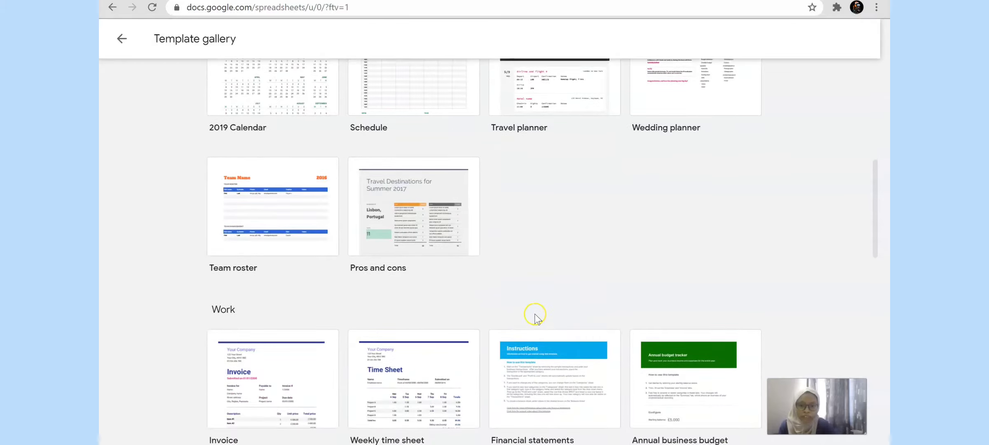
scroll(524, 296, down, 2)
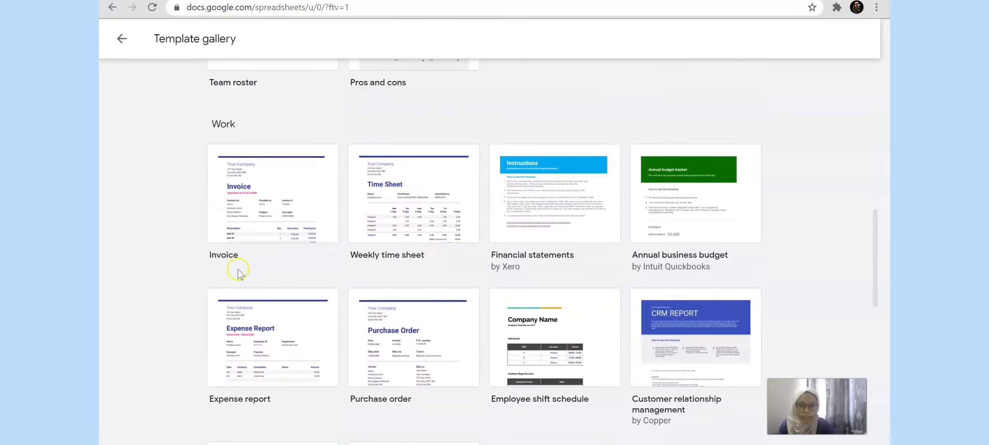
scroll(544, 289, down, 2)
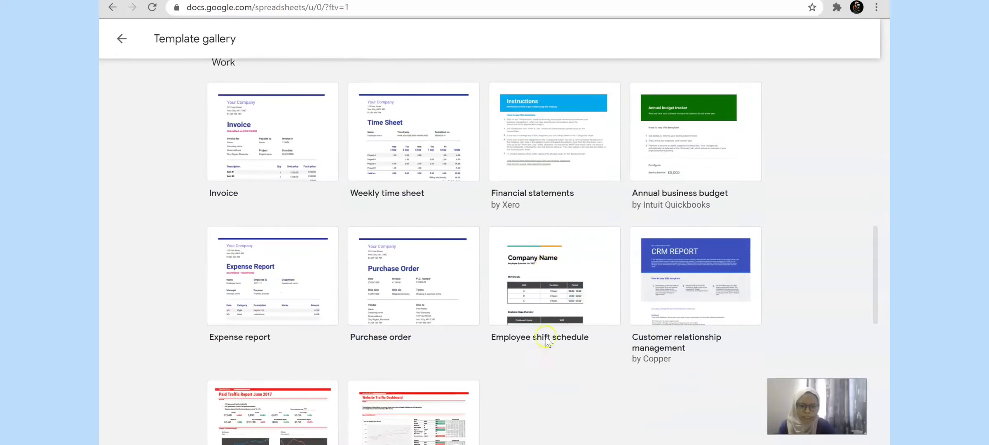
scroll(579, 350, down, 10)
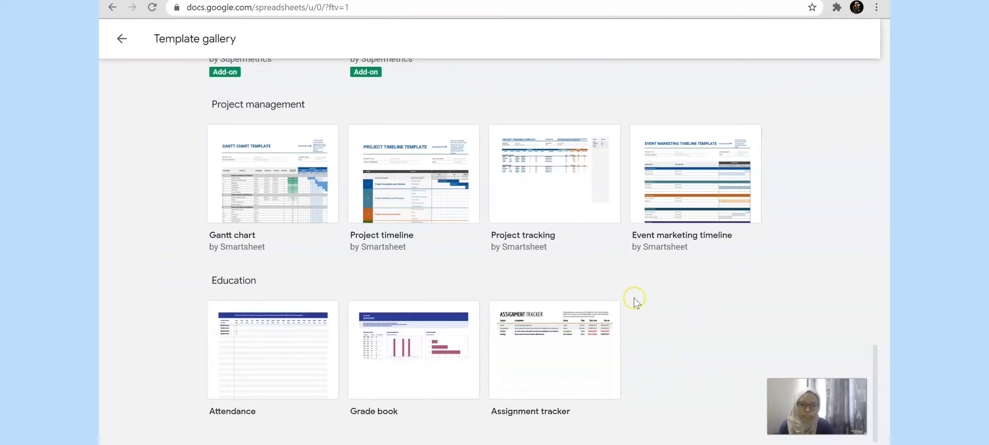
scroll(634, 299, up, 15)
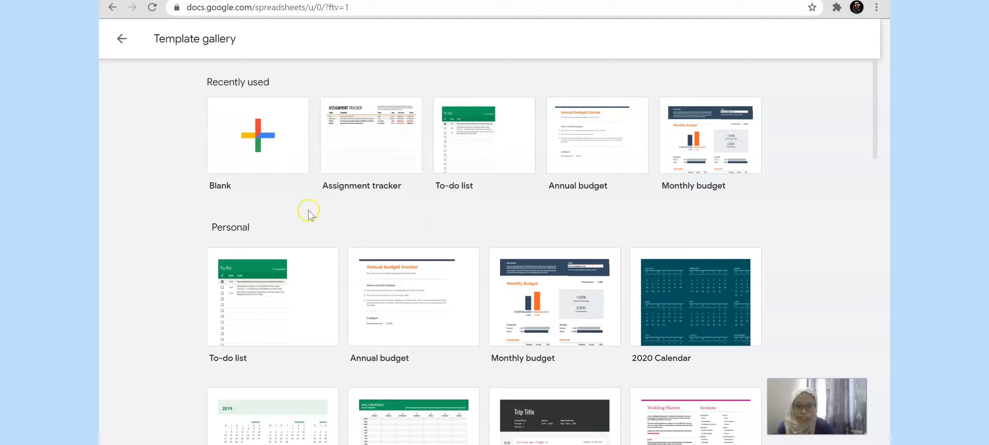
click(258, 145)
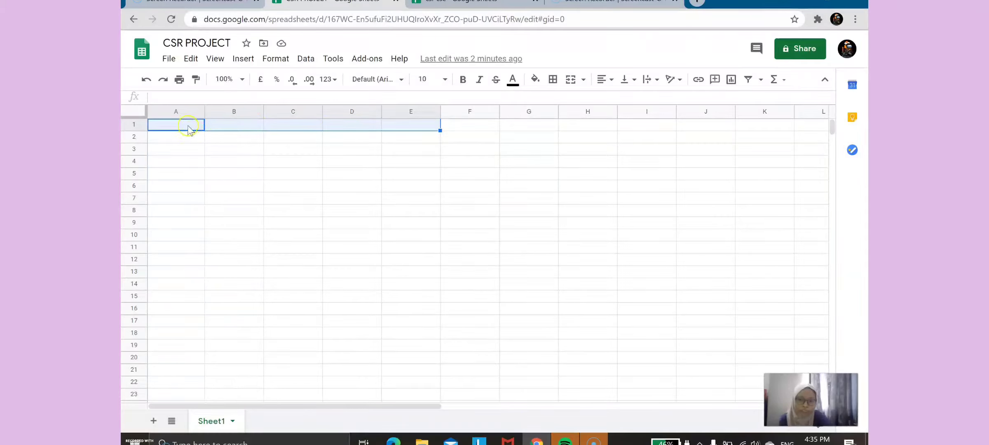
click(172, 118)
click(177, 128)
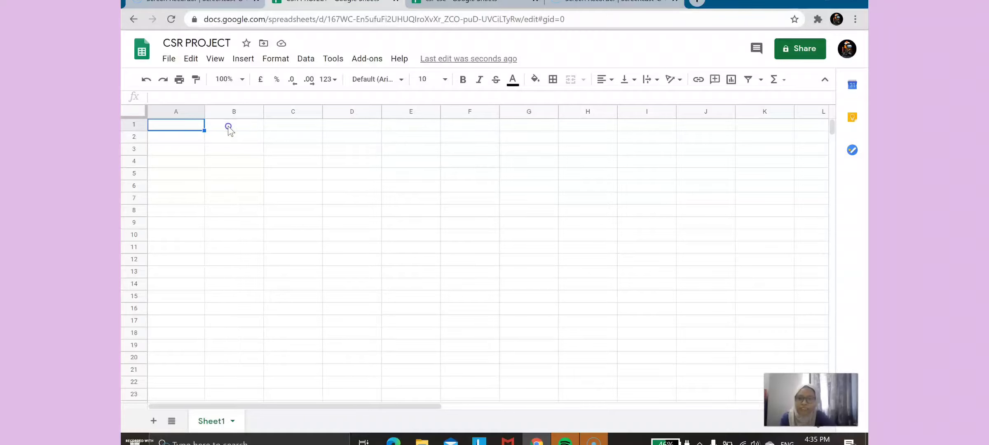
click(299, 164)
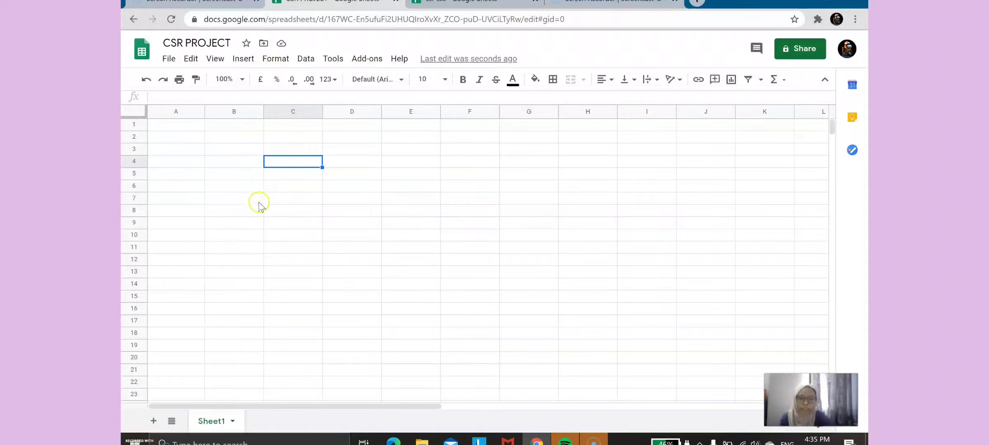
click(233, 235)
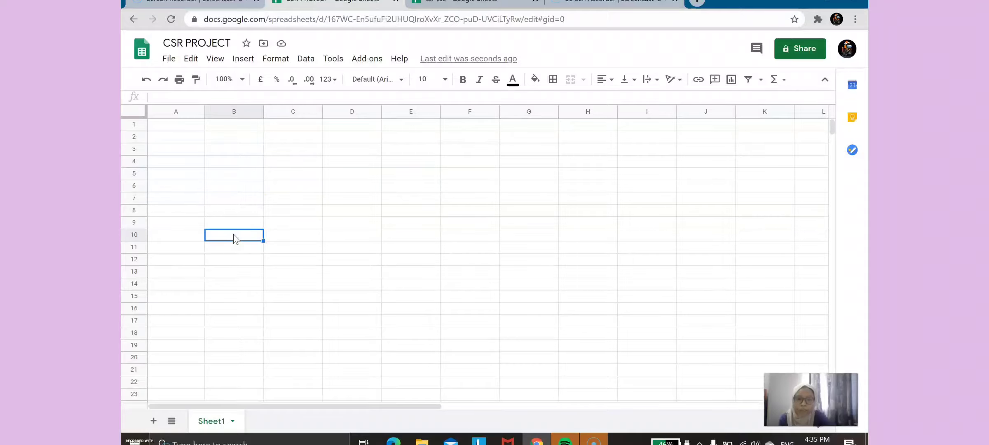
click(407, 212)
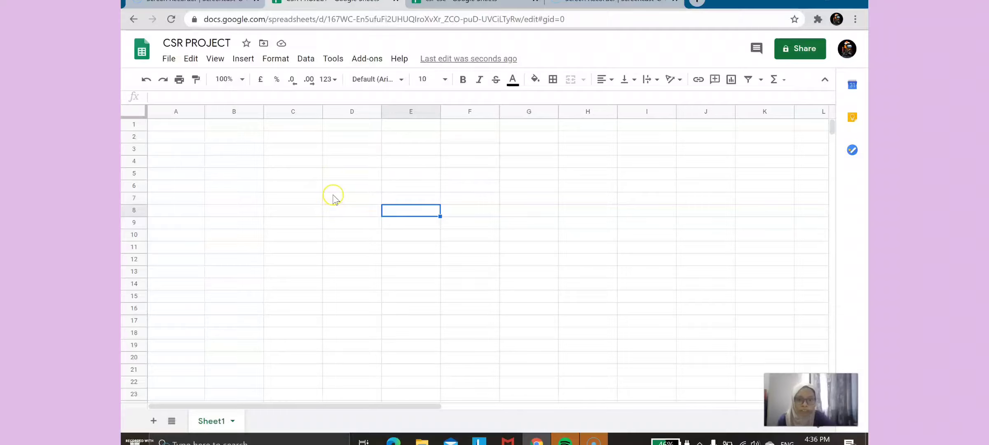
click(344, 173)
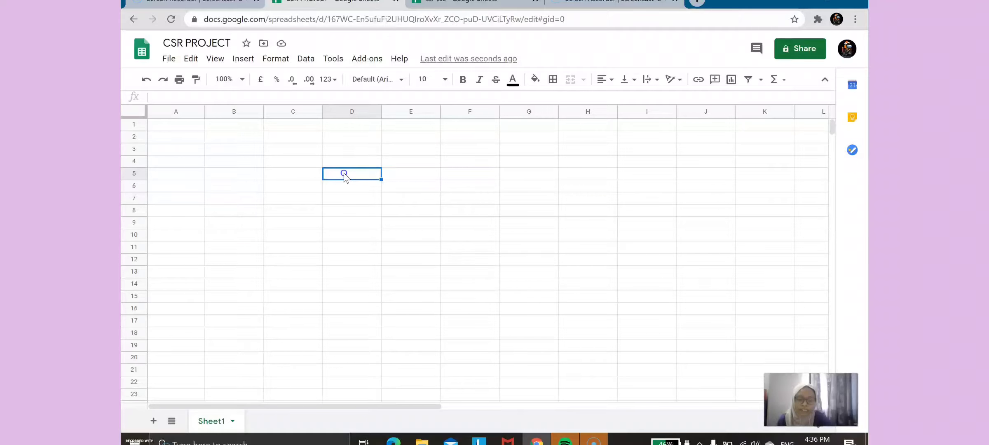
click(299, 183)
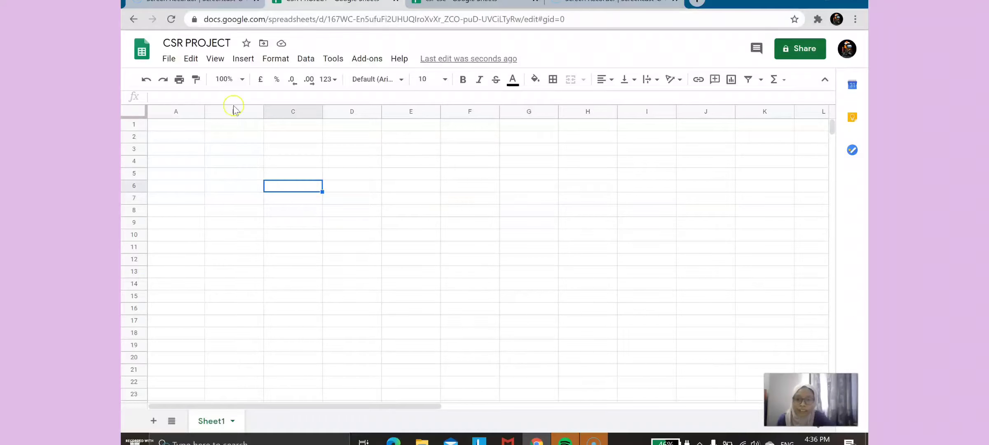
Open the spreadsheet's title for editing and select its text.
double_click(200, 42)
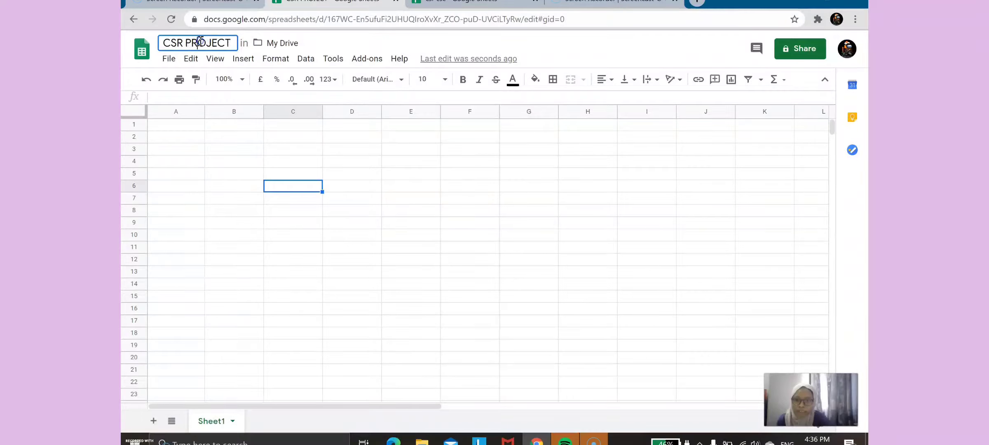
triple_click(201, 42)
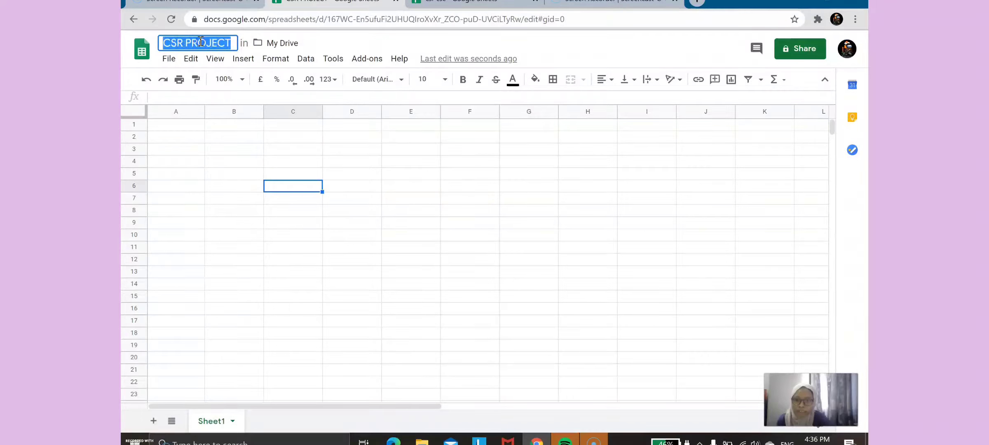
click(232, 44)
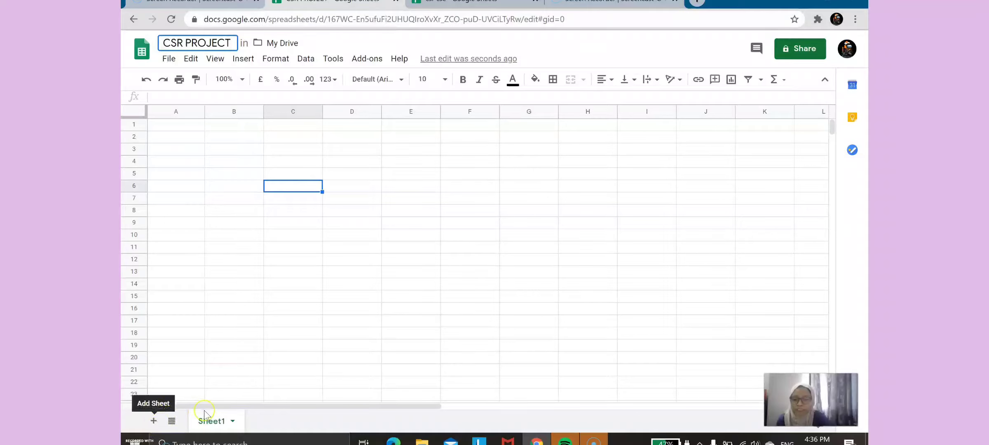
Add a second sheet to the spreadsheet and switch back and forth between it and Sheet1.
click(153, 420)
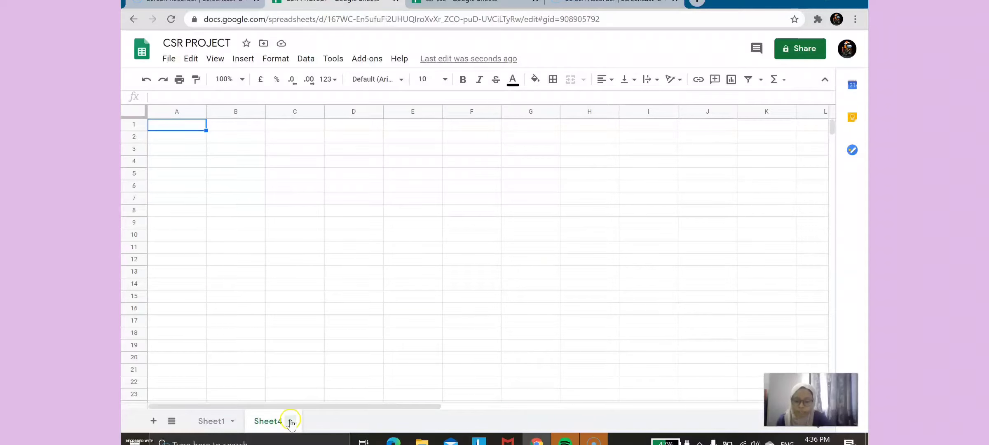
click(220, 420)
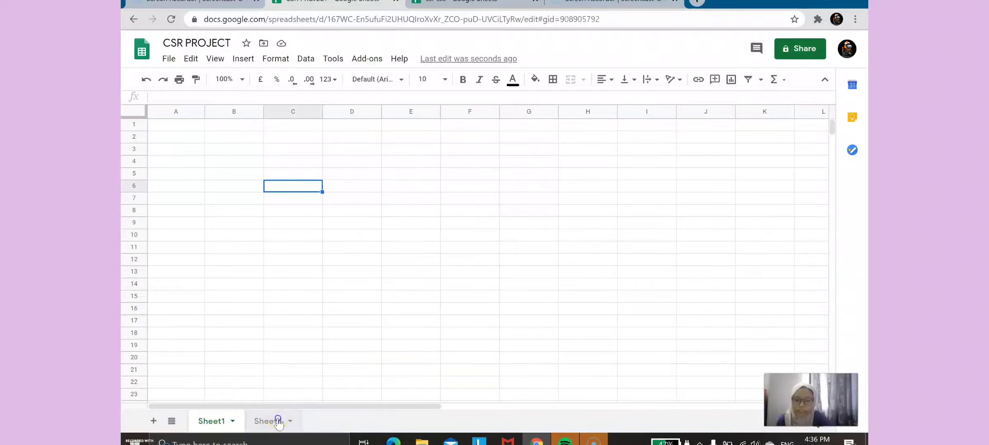
click(278, 422)
click(220, 419)
click(268, 422)
click(221, 419)
click(260, 420)
click(221, 419)
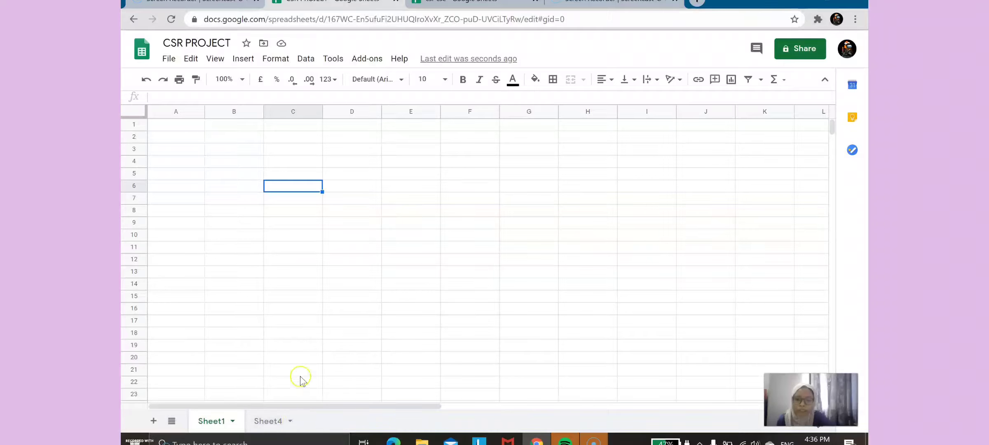
Open the sheet options for Sheet4 and examine the available actions, such as copying, renaming and changing colour.
click(289, 422)
click(290, 421)
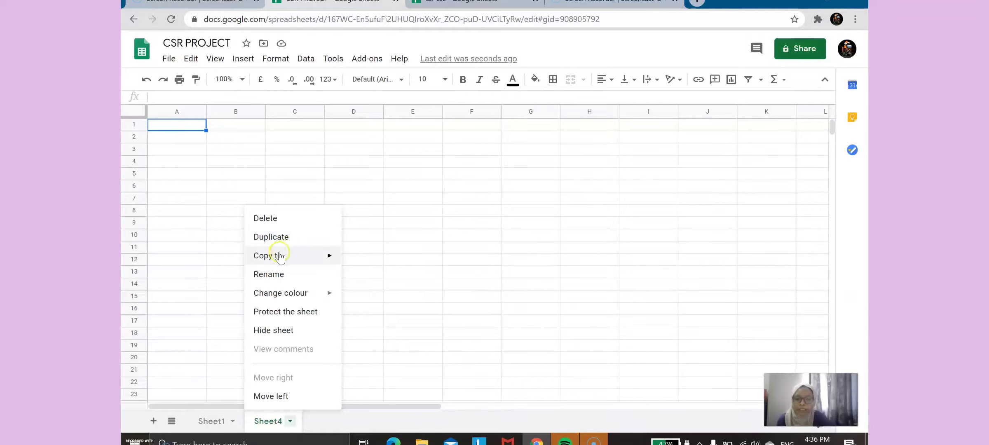
mouse_move(300, 256)
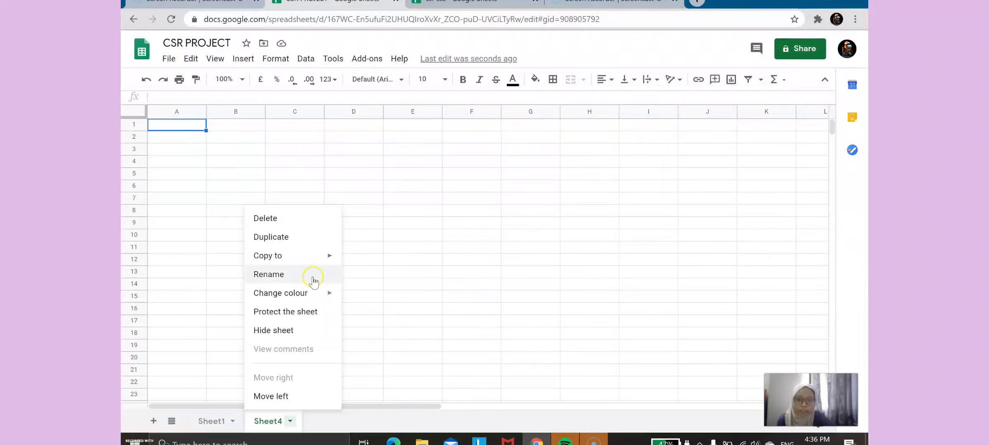
mouse_move(312, 301)
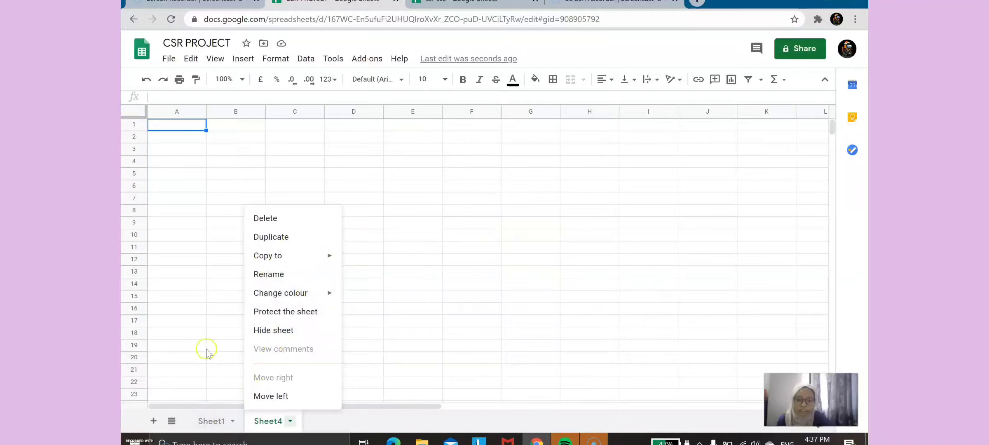
Delete Sheet4 from the spreadsheet and confirm the deletion.
click(206, 333)
click(313, 285)
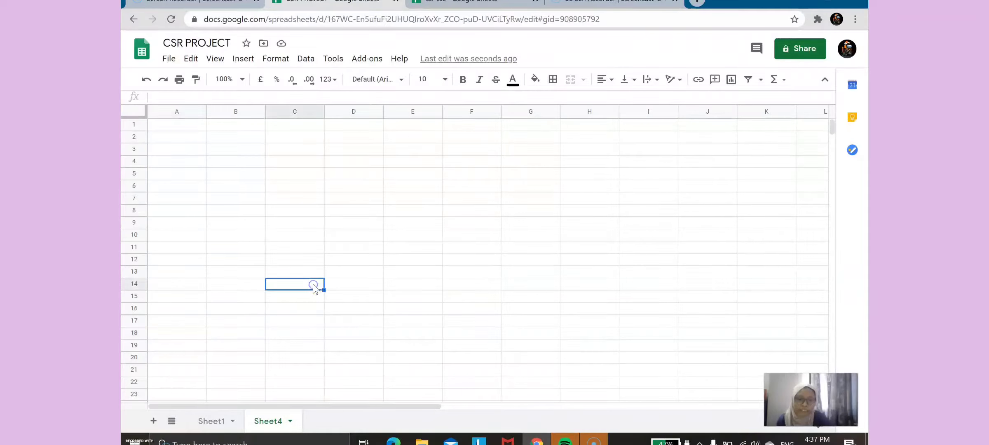
click(290, 420)
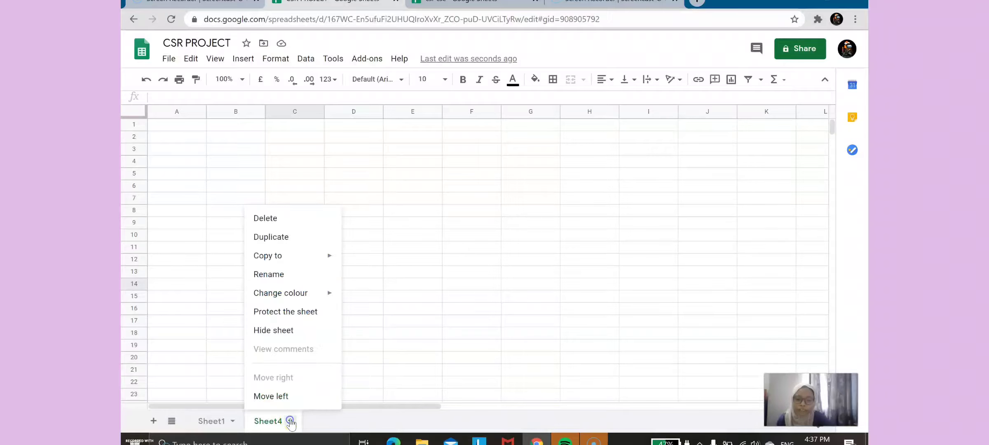
click(322, 221)
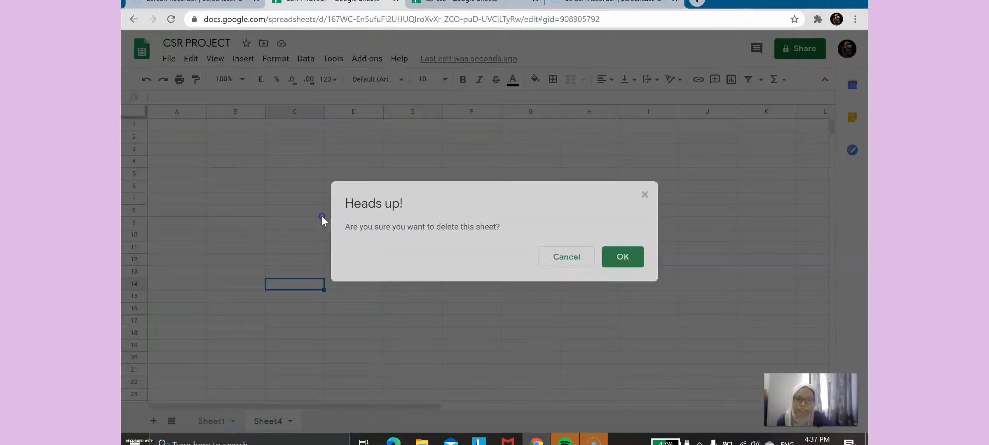
click(622, 258)
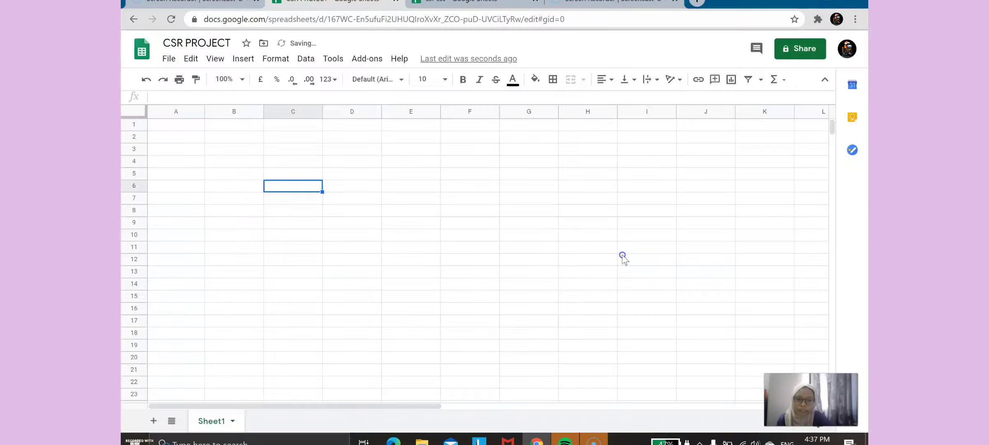
Enter the sample text "INSERT THE TEXT" directly in cell B1.
click(215, 173)
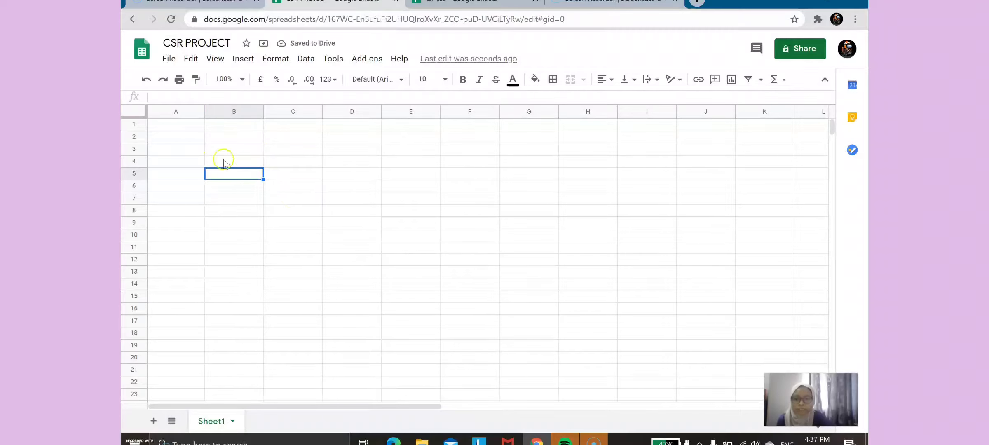
double_click(247, 126)
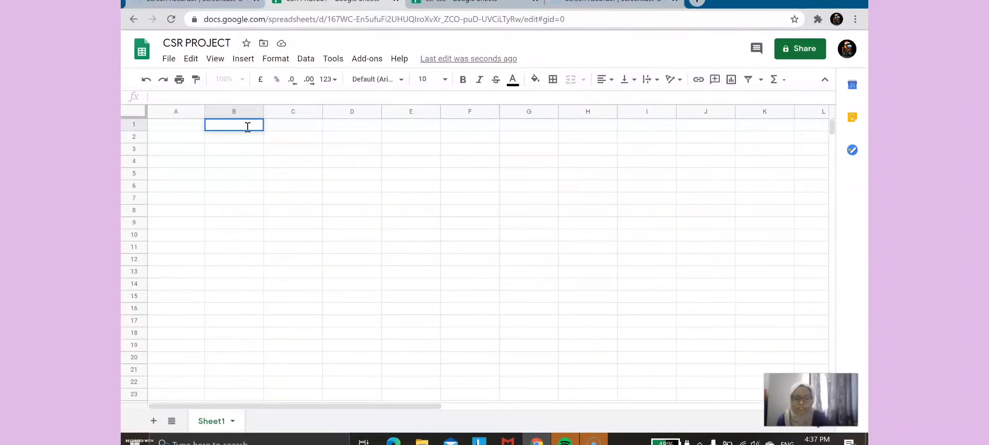
text(INSER)
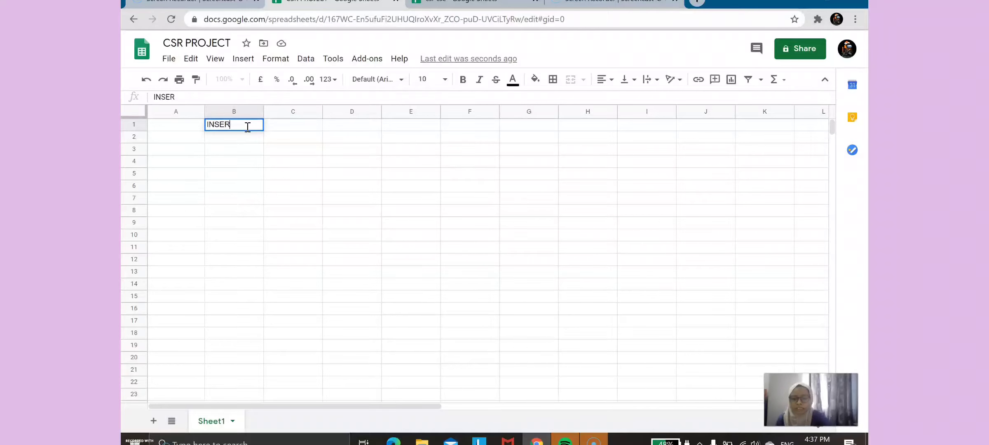
text(T THE TEXT)
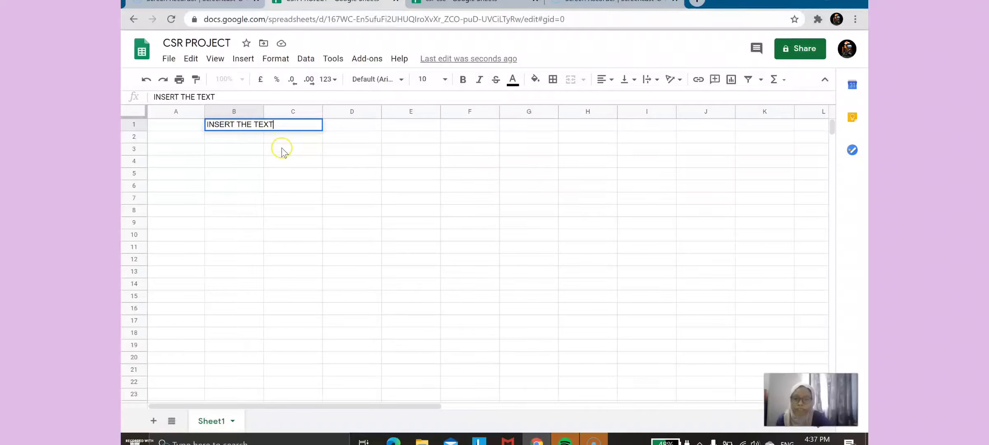
Enter the sample text "INSERT THE TEXT" in cell C3 through the formula bar.
click(293, 151)
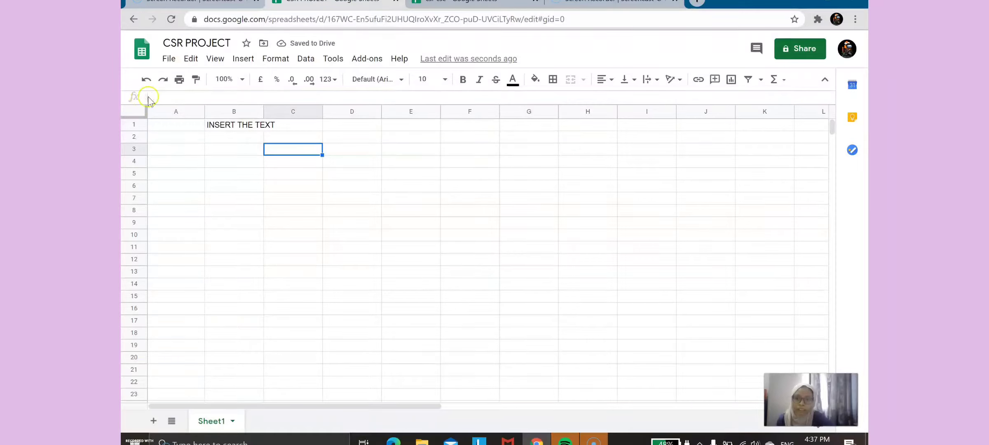
click(162, 97)
text(IN)
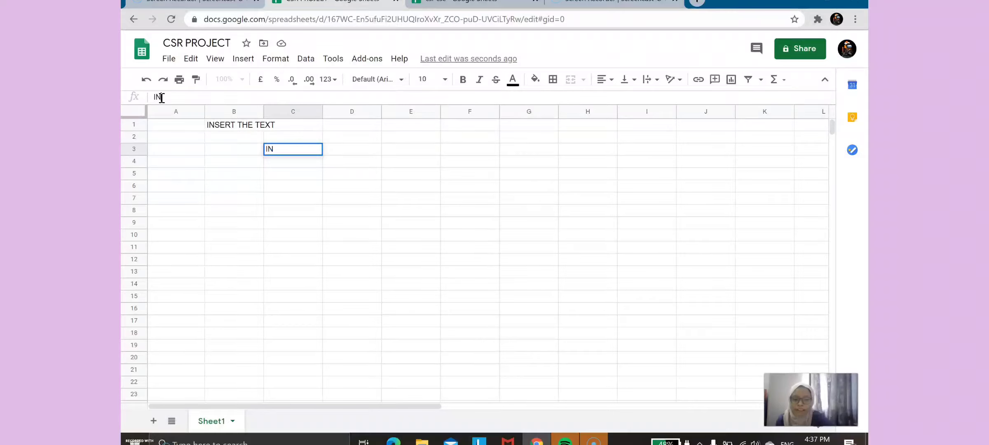
text(SERT THE TEXT)
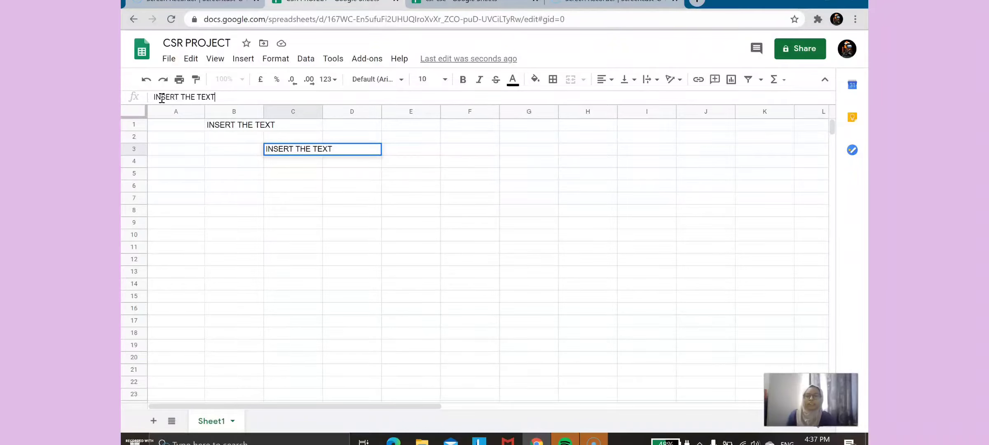
Erase the sample text from cell B1.
double_click(236, 125)
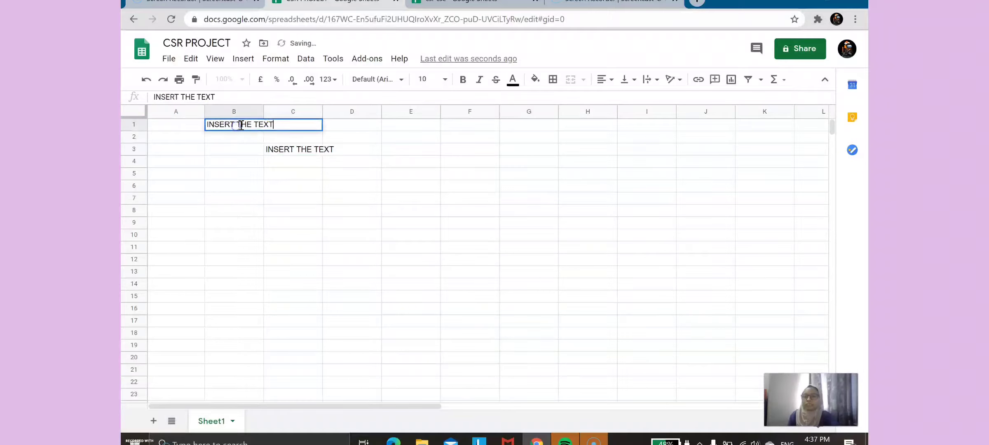
key(BackSpace)
key(BackSpace)
key(BackSpace)
key(BackSpace)
key(BackSpace)
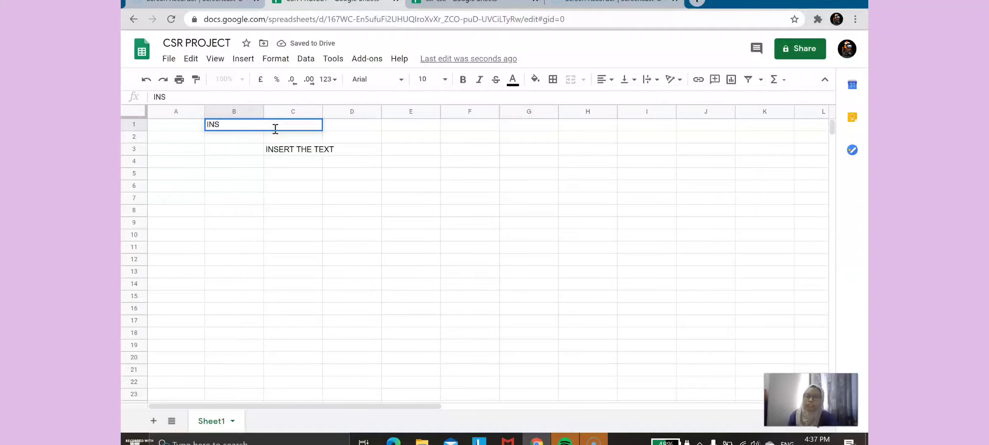
click(313, 149)
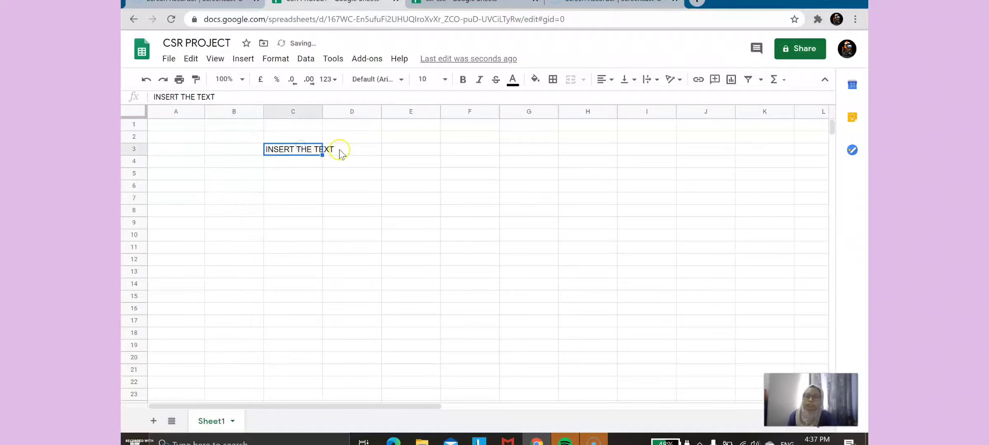
Select all of the sample text in cell C3 and erase it.
click(336, 149)
drag(335, 148, 304, 148)
click(305, 148)
triple_click(316, 147)
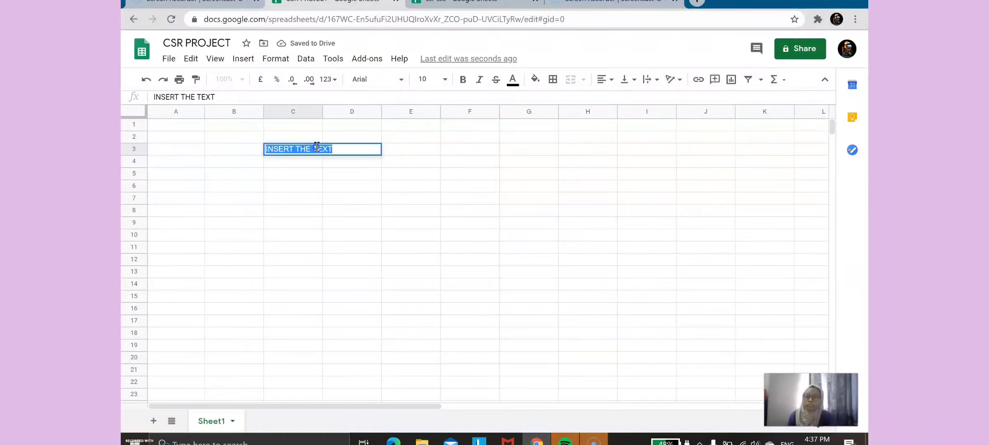
key(BackSpace)
click(261, 179)
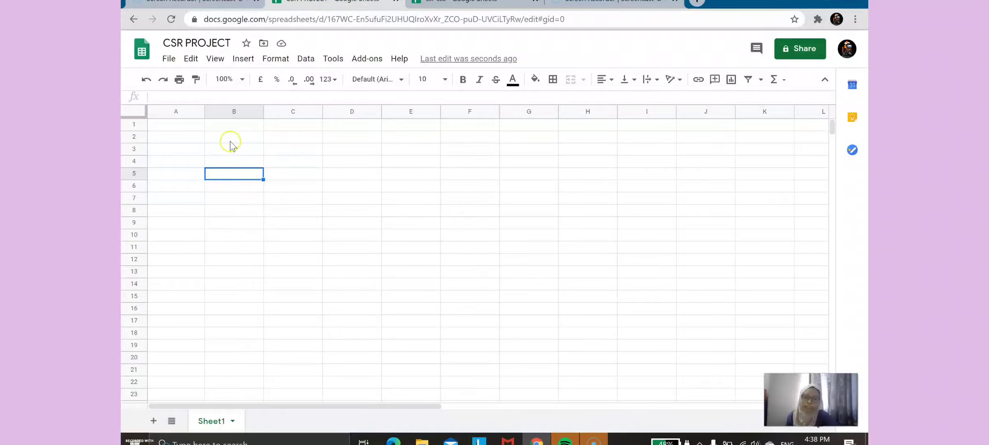
Enter the title "THE NUMBER OF STUDENTS THAT OBTAINED FULL MARKS" in cell E1.
click(193, 124)
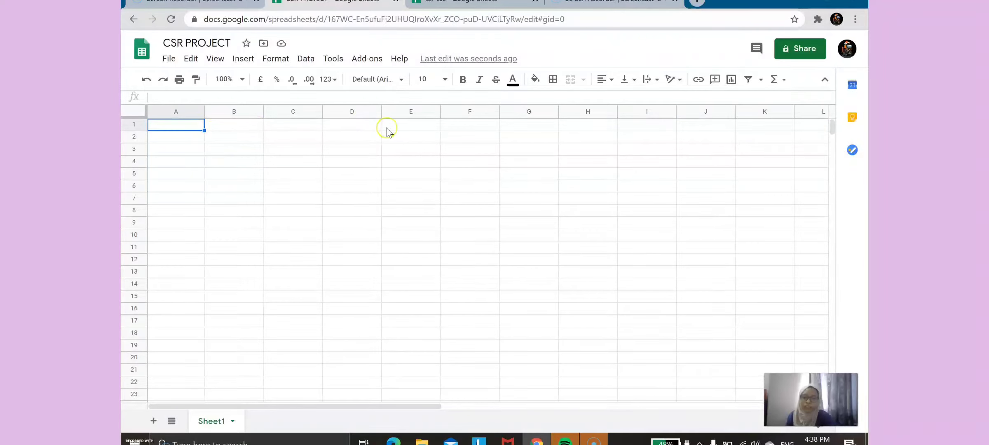
click(421, 125)
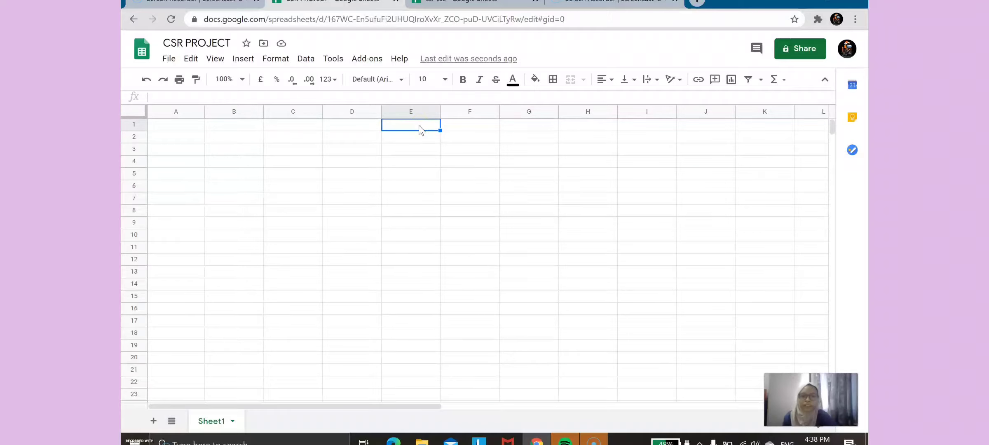
double_click(416, 122)
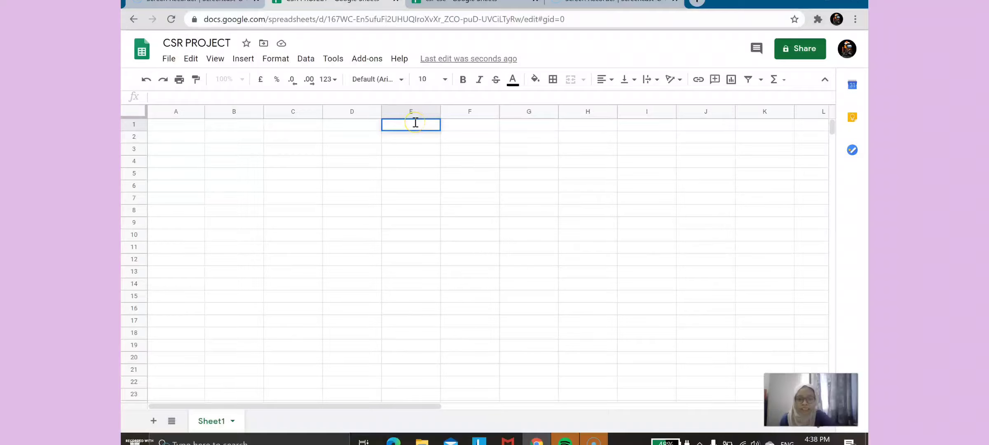
click(407, 124)
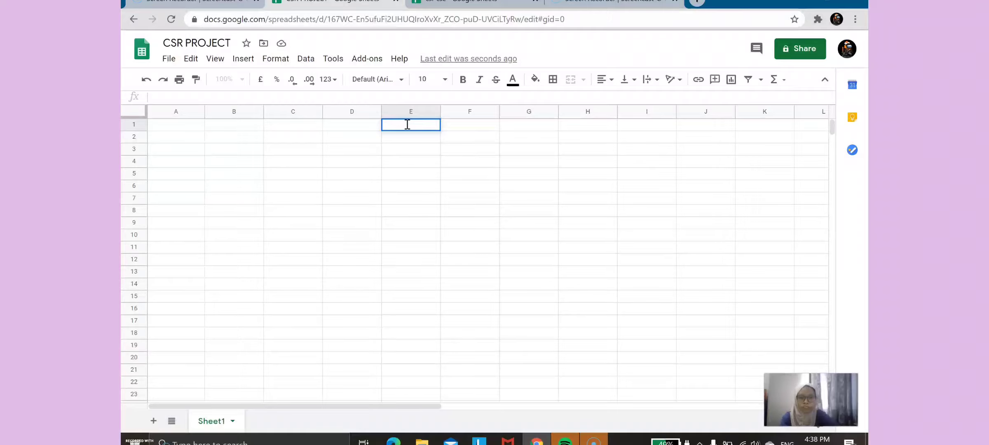
double_click(407, 124)
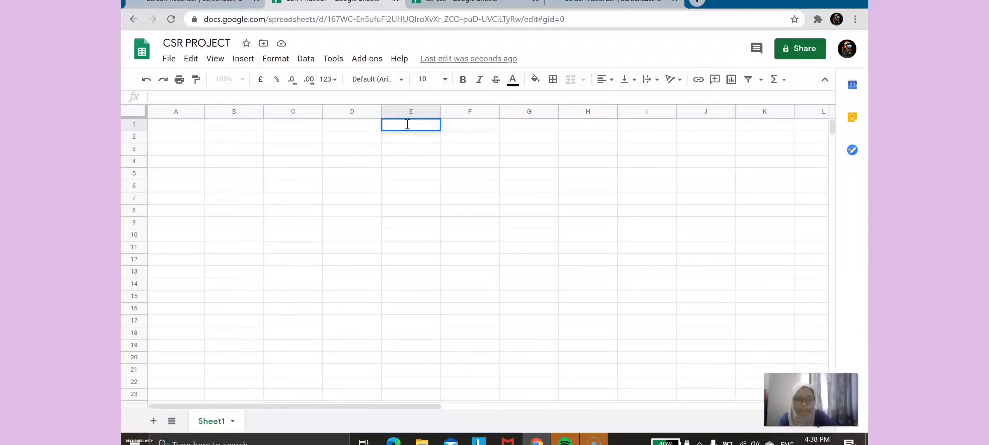
text(THE NUMBER OD)
key(BackSpace)
key(BackSpace)
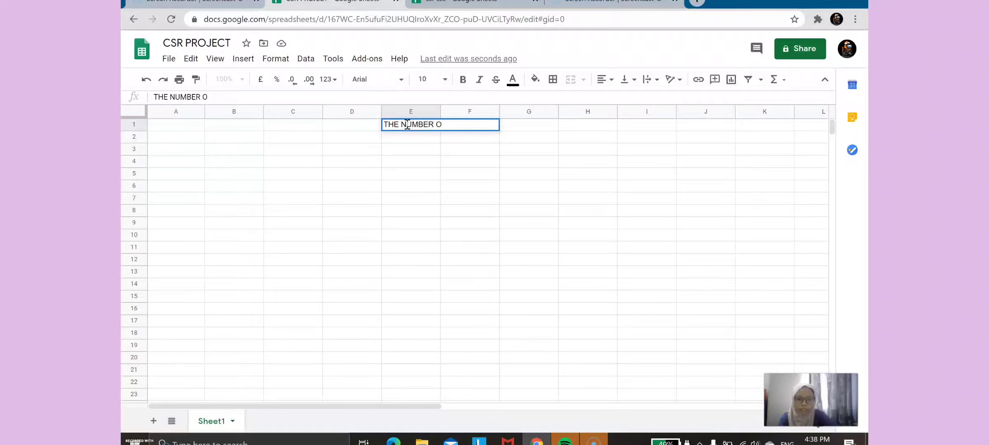
text(F STUDENTS THAT)
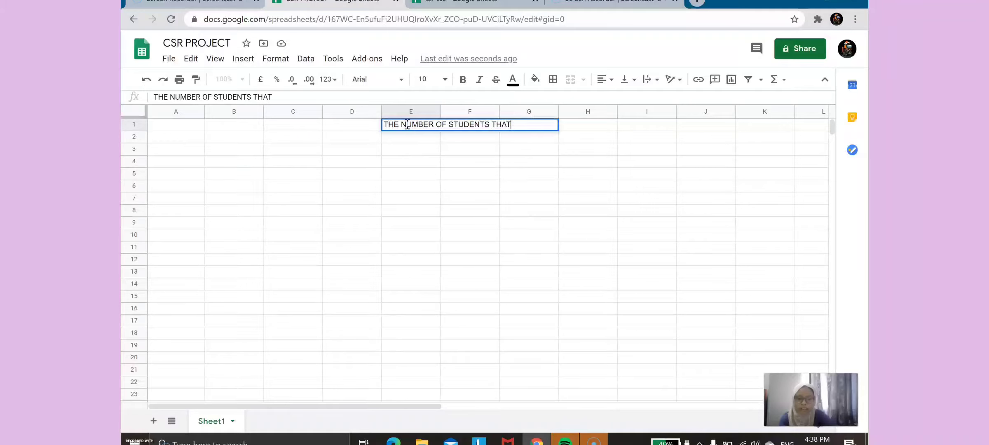
text( OBTAINED )
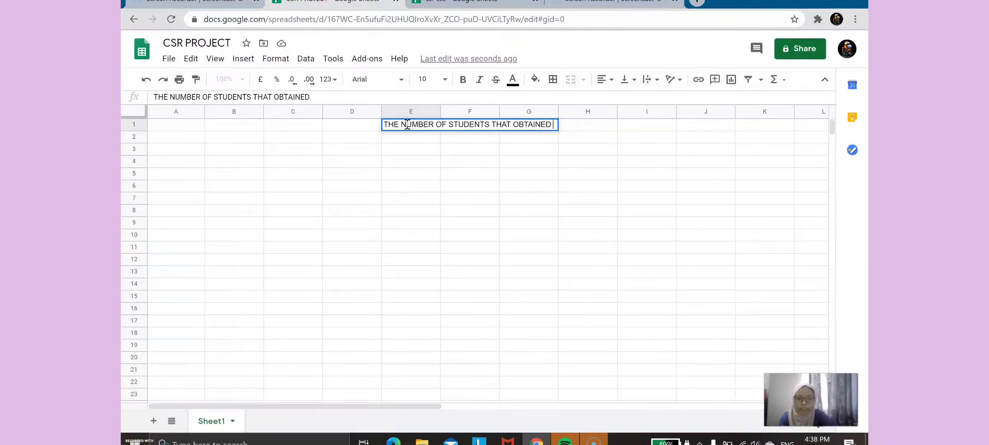
text(FULL MARKS)
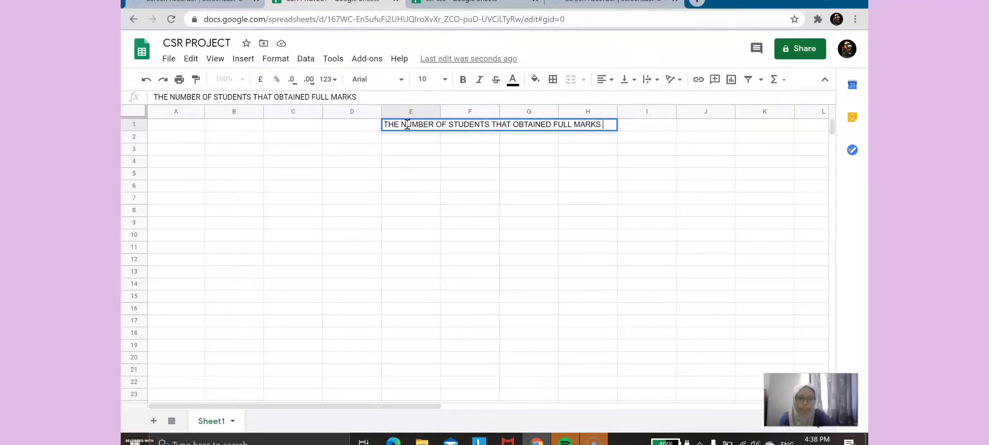
key(Return)
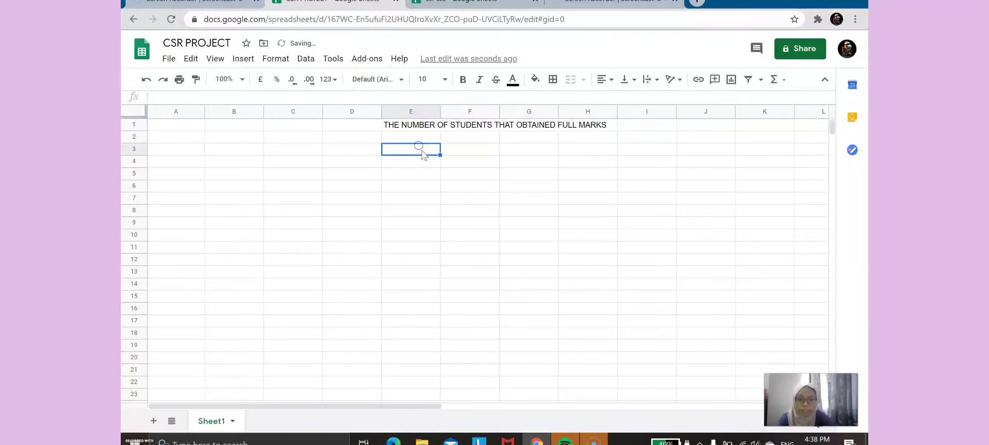
Widen column E until the whole title in E1 fits, and undo the widening.
click(427, 128)
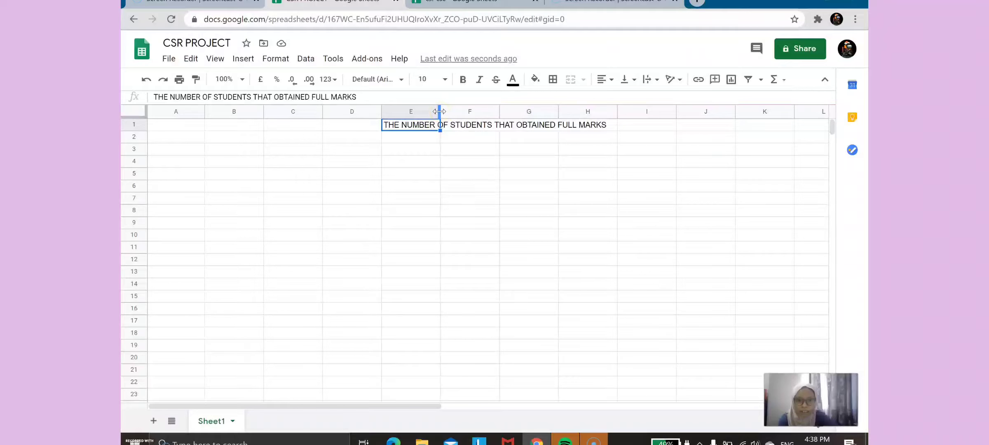
drag(439, 111, 613, 115)
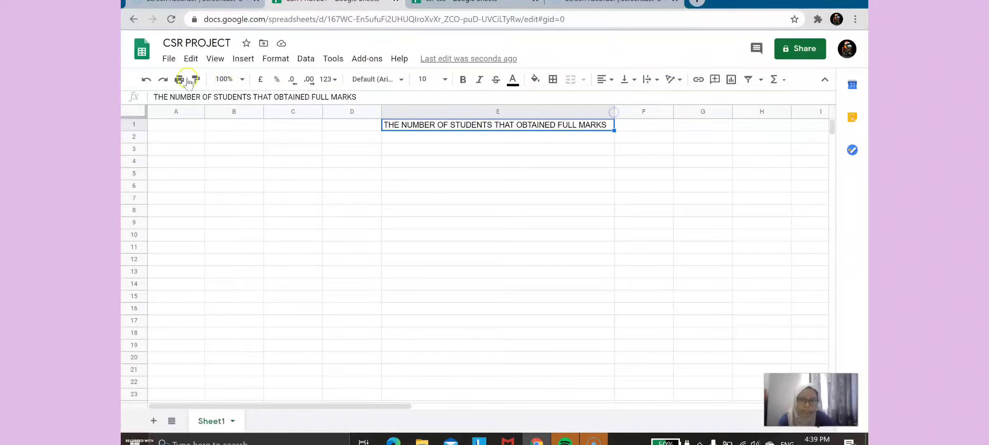
click(146, 79)
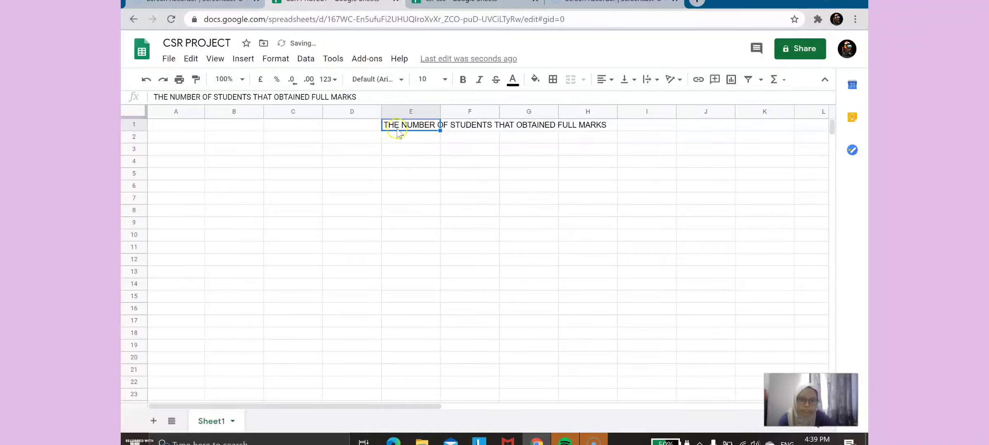
Merge cells E1 to H1 horizontally so they hold the title, and check the merged cell.
mouse_move(398, 128)
mouse_down()
mouse_move(452, 114)
mouse_move(496, 130)
mouse_move(573, 123)
mouse_up()
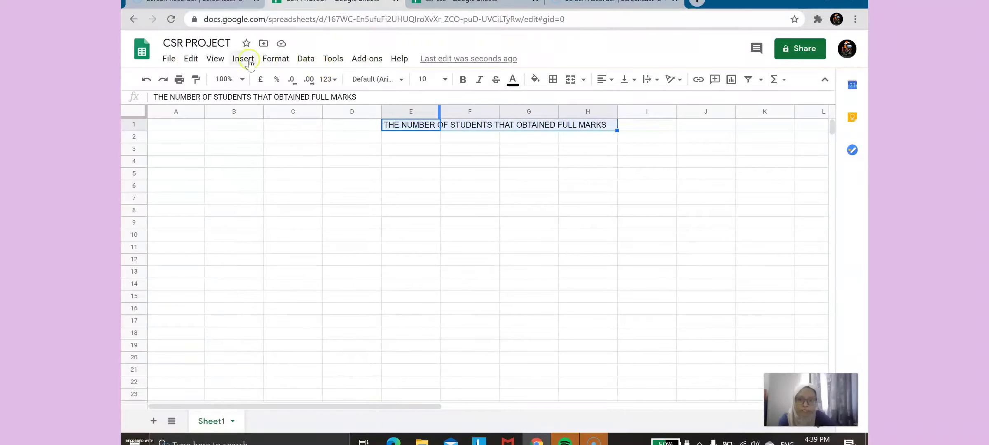
click(280, 62)
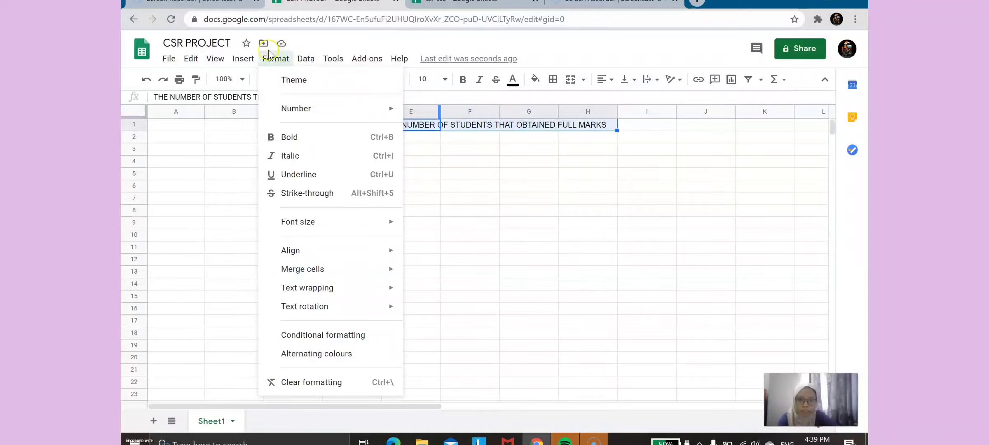
mouse_move(355, 275)
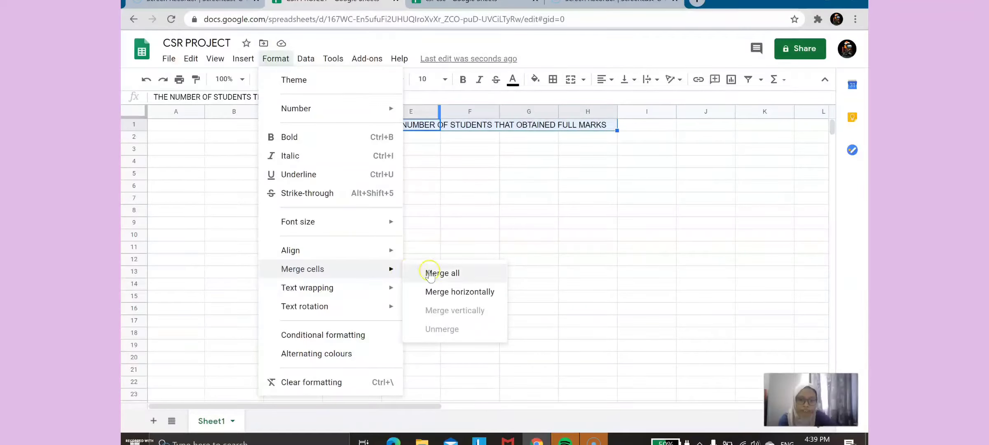
click(437, 292)
click(480, 163)
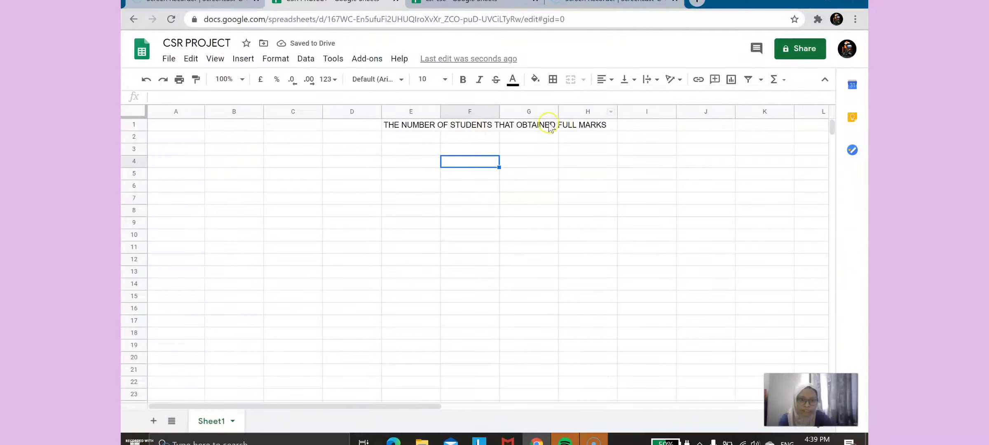
click(451, 128)
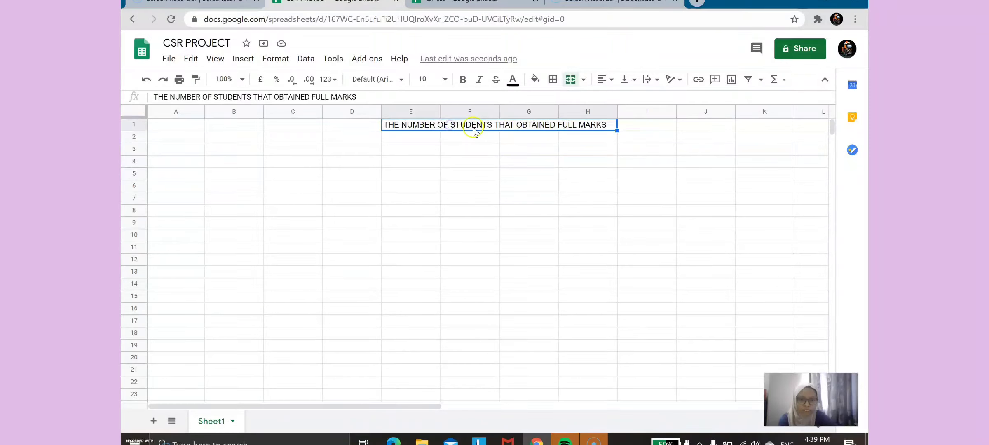
click(469, 143)
click(418, 138)
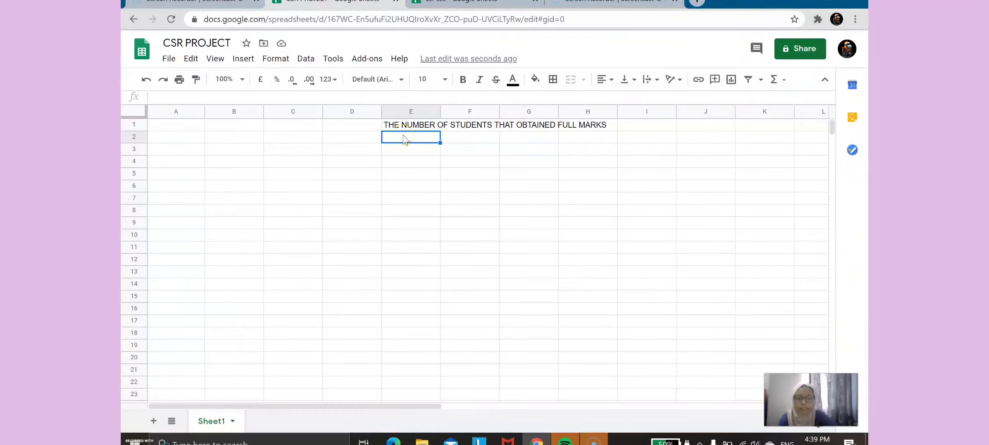
Enter the heading "NO." in cell E2 and the numbers 1 and 2 in cells E3 and E4.
text(NO.)
click(407, 148)
text(1)
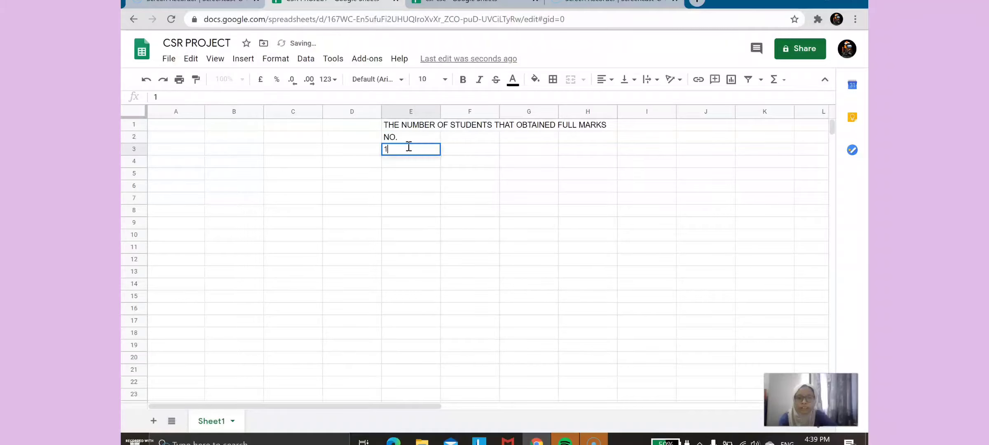
click(408, 162)
text(2)
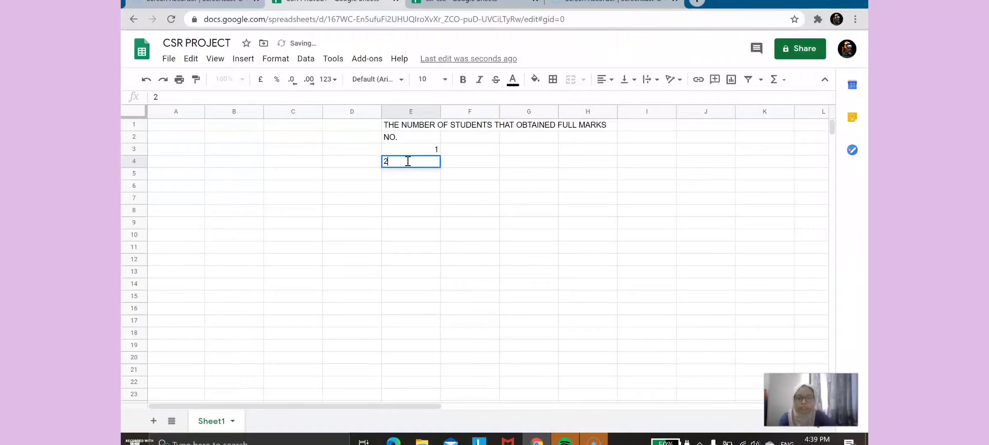
click(412, 175)
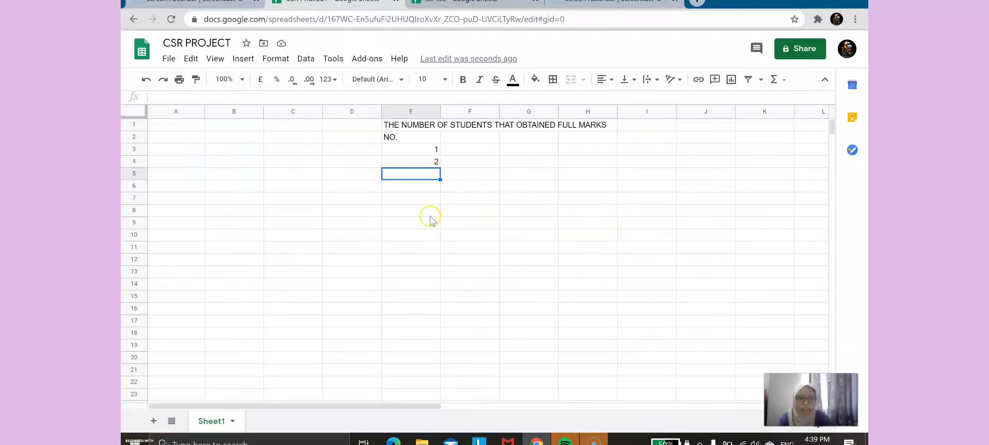
click(425, 159)
click(424, 176)
click(419, 190)
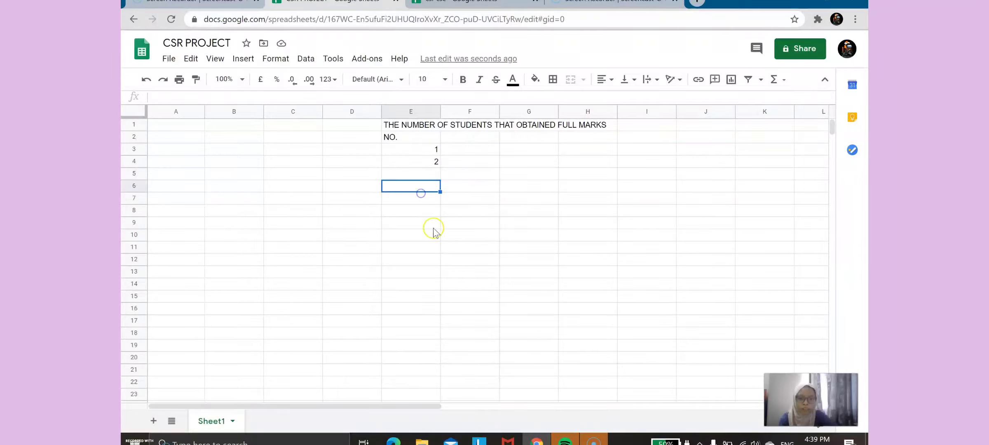
click(418, 148)
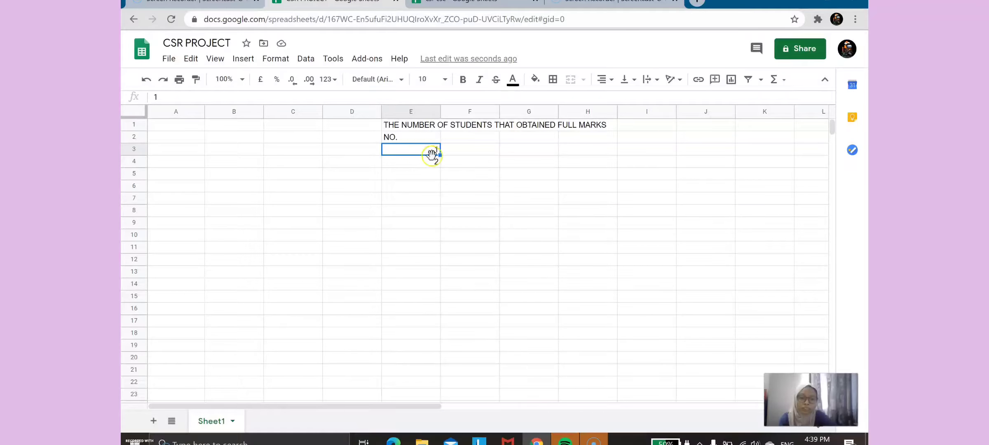
click(429, 161)
click(430, 167)
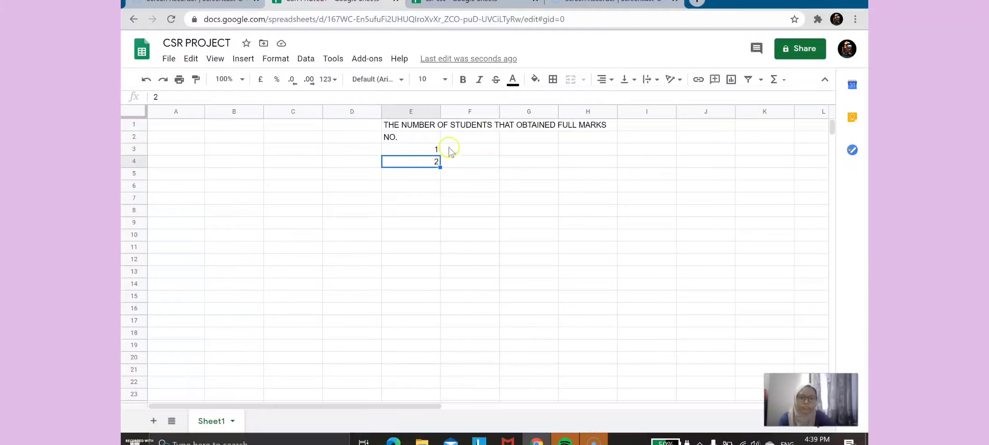
Extend the number series from cells E3 and E4 down to cell E10 using autofill.
click(424, 149)
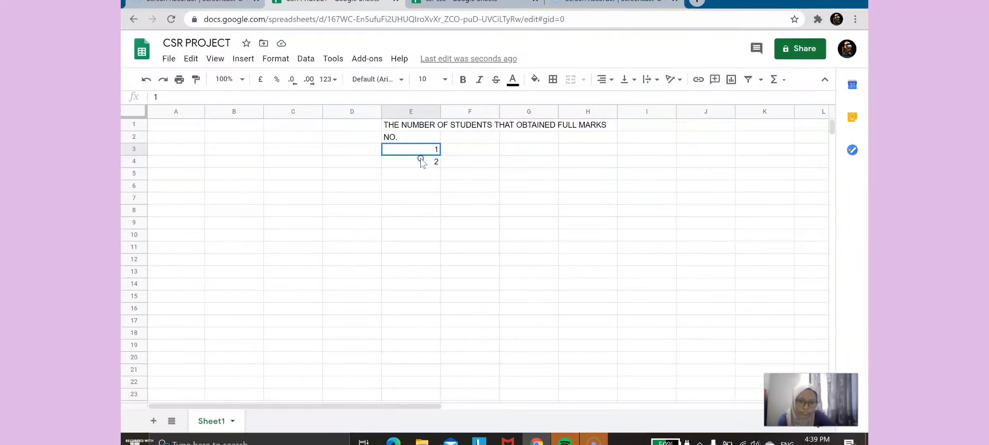
drag(419, 156, 420, 163)
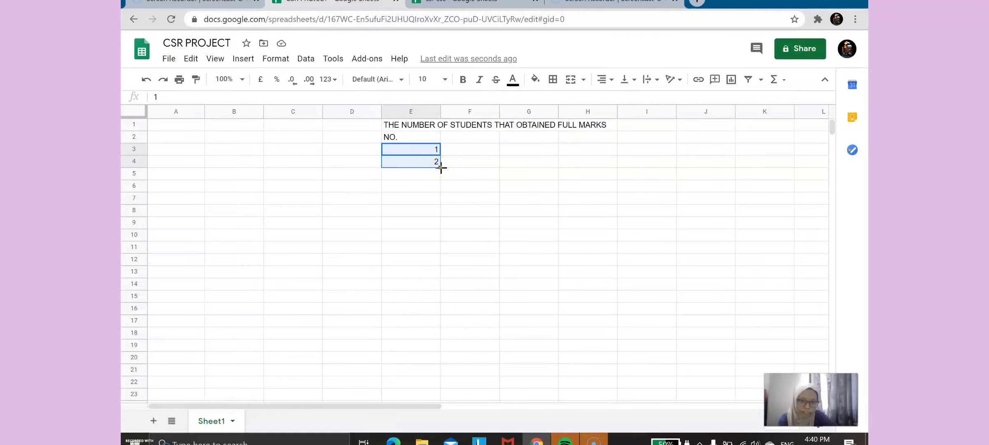
drag(440, 175, 441, 237)
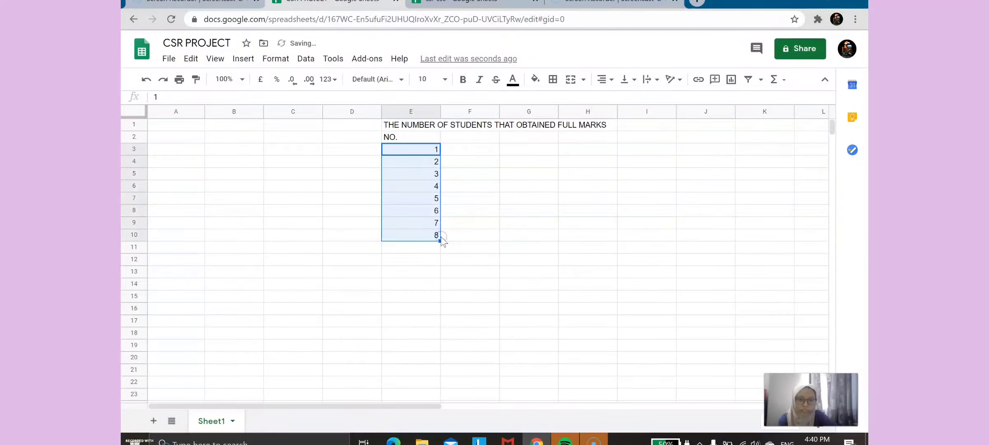
click(476, 200)
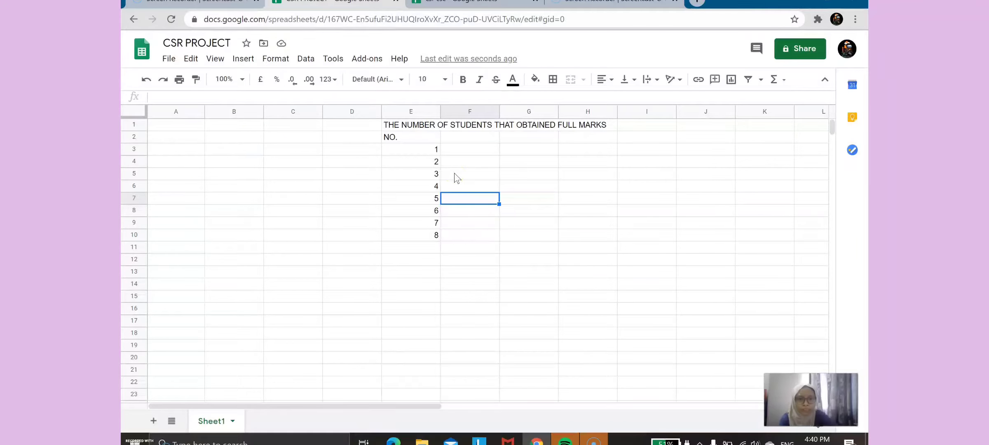
Delete the numbers 8 and 7 from cells E10 and E9 at the end of the series.
click(433, 152)
click(429, 226)
click(437, 235)
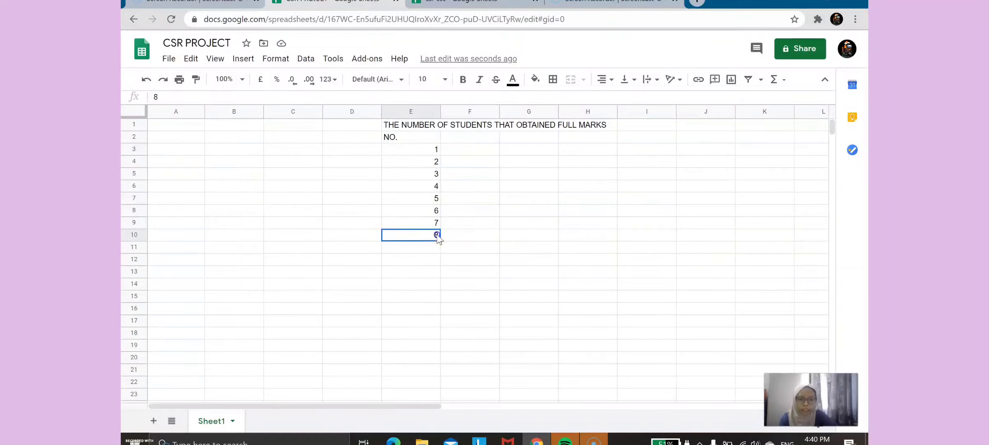
key(Delete)
click(439, 224)
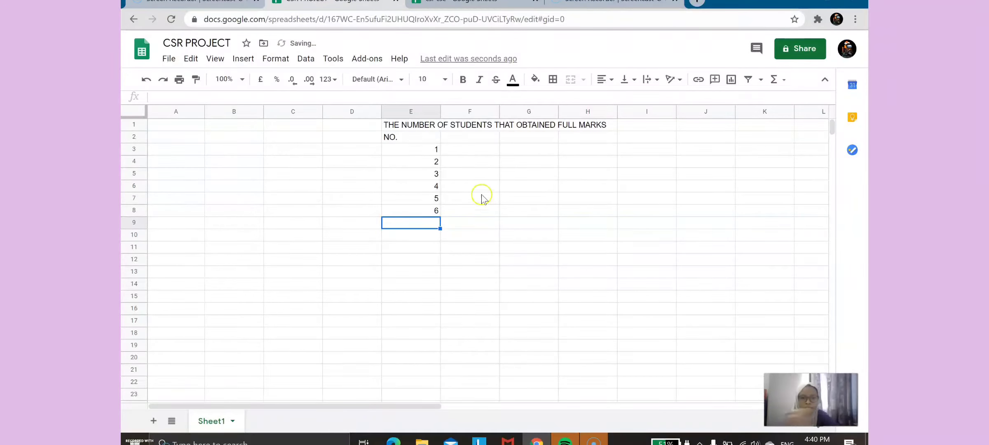
Enter the headings "CLASS" in cell F2 and "NO. OF STUDENTS" in cell G2.
click(470, 152)
click(472, 139)
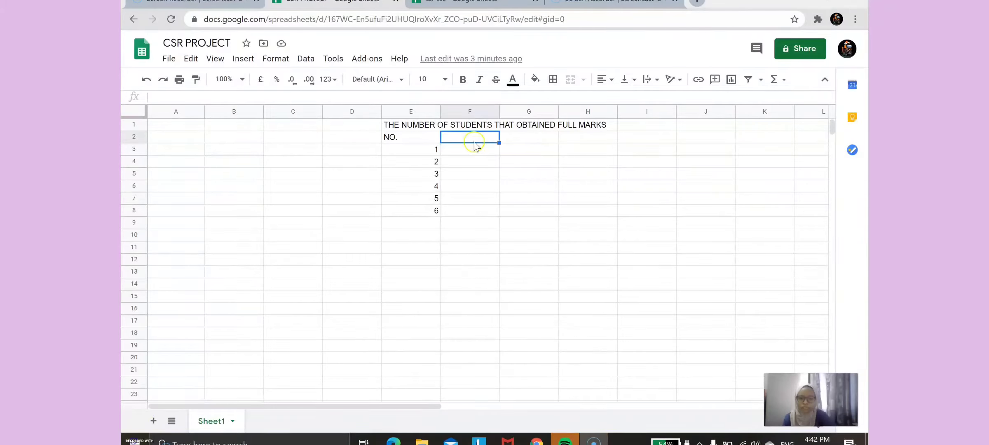
double_click(470, 137)
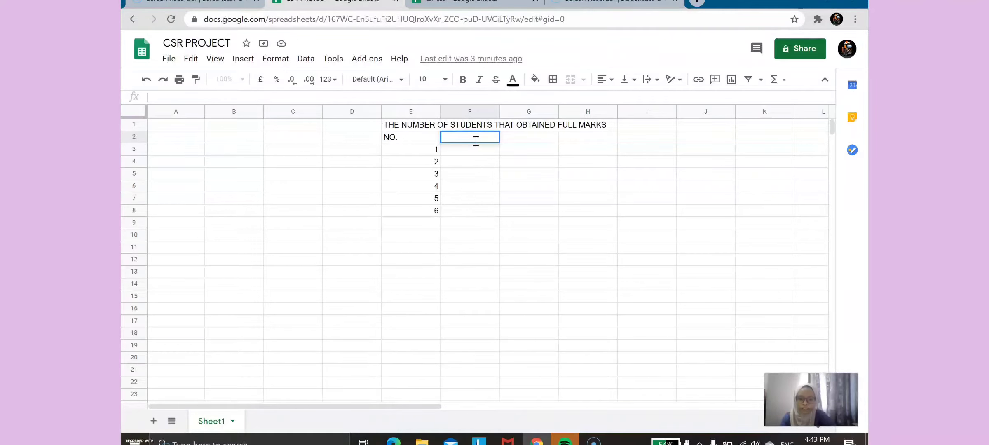
click(537, 137)
text(THE)
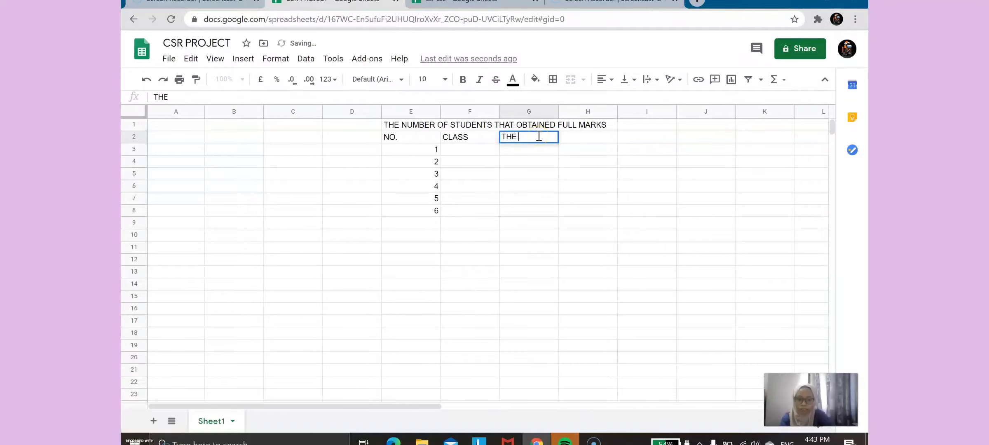
key(BackSpace)
key(BackSpace)
key(BackSpace)
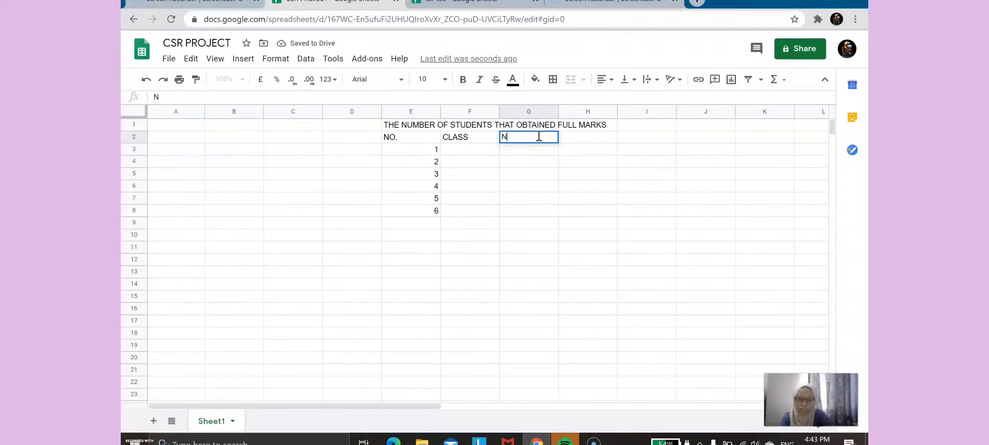
text(NO. OF )
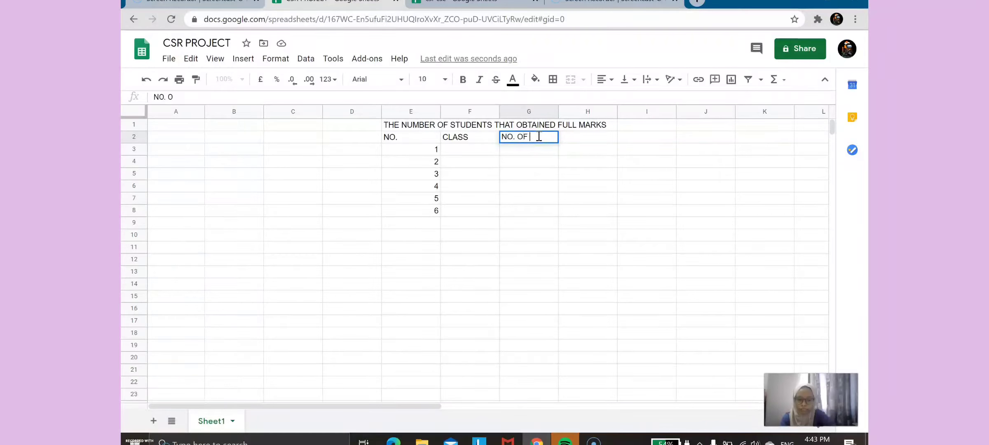
text(STUDENTS)
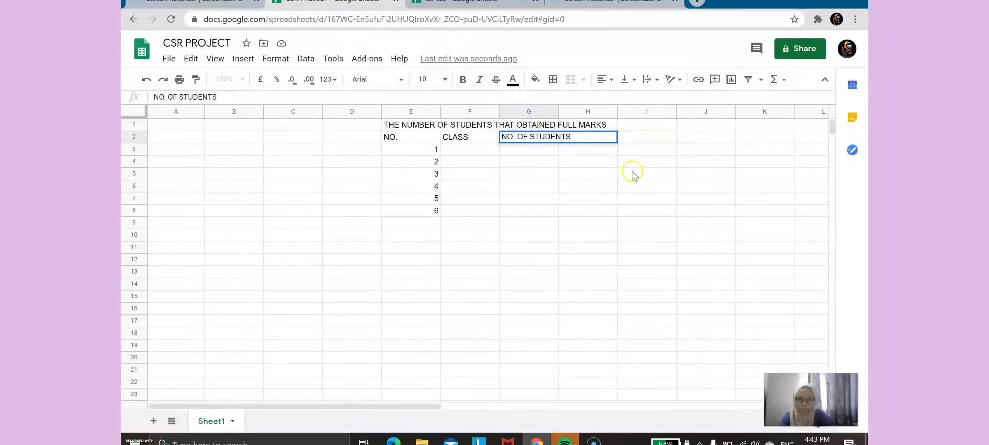
click(631, 172)
Merge cells G2 and H2 horizontally so they hold the "NO. OF STUDENTS" heading.
click(556, 140)
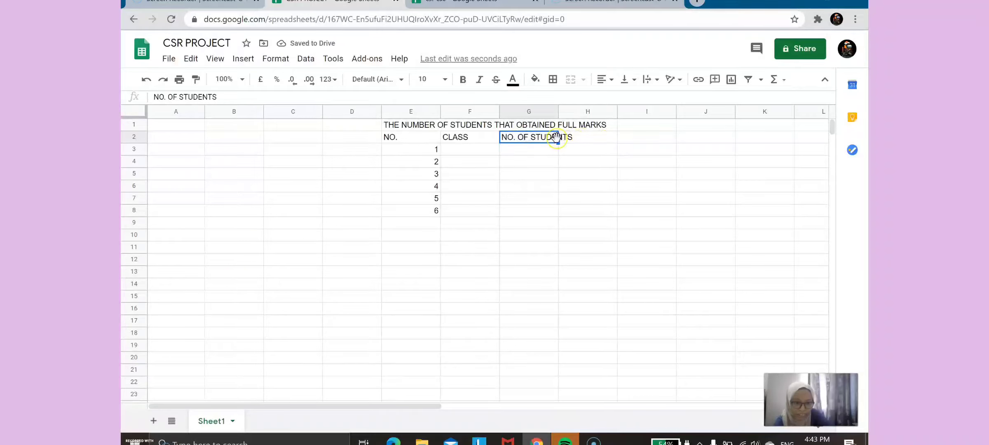
drag(552, 137, 570, 136)
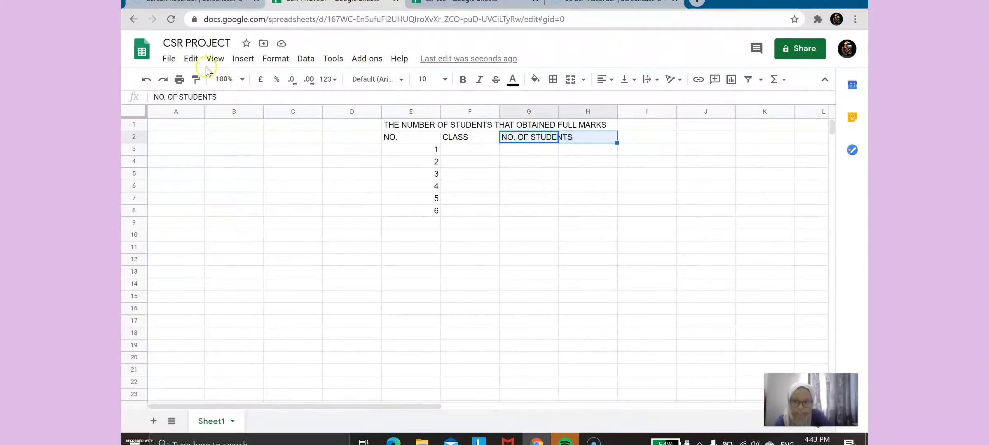
click(275, 59)
mouse_move(305, 268)
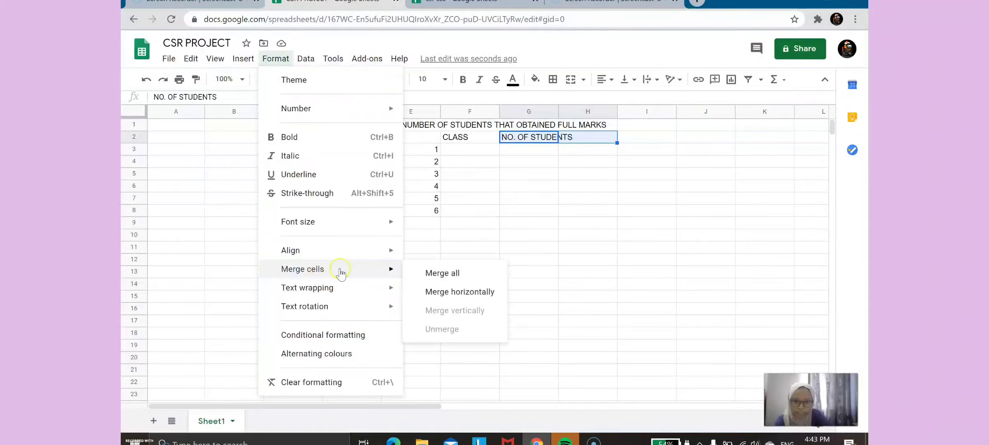
click(451, 287)
Enter the heading "NO. OF STUDENTS WHO RECIEVED FULL MARKS" in cell I2.
click(634, 136)
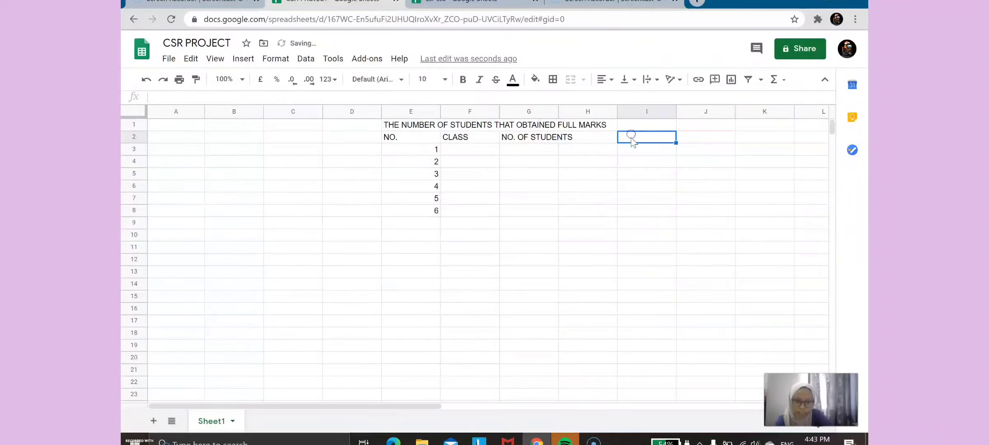
text(NO)
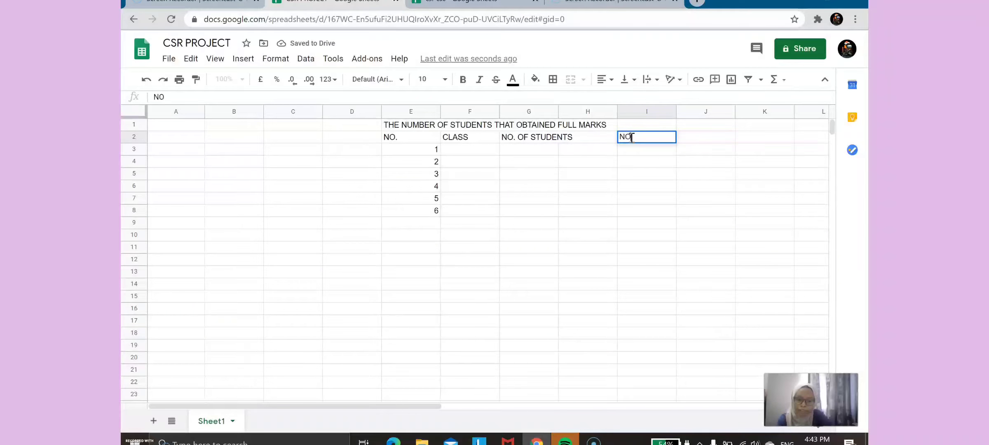
text(. OF STUDENTS WHO R)
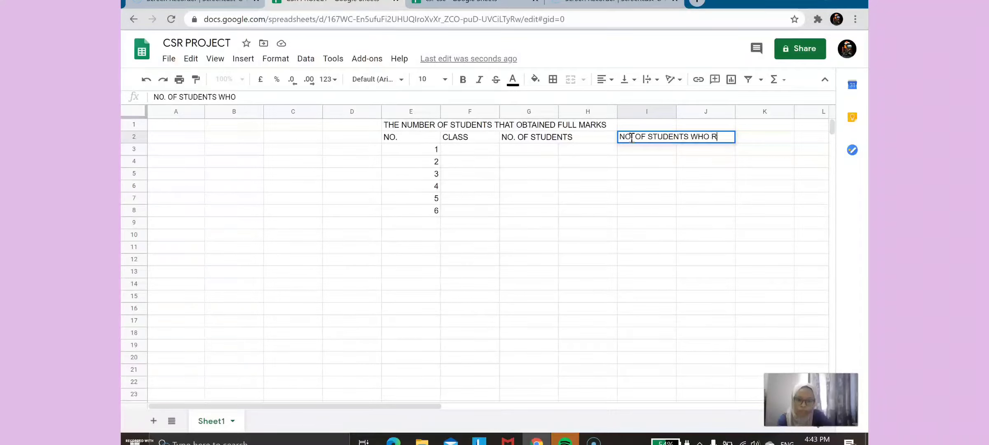
text(ECIEVED FU)
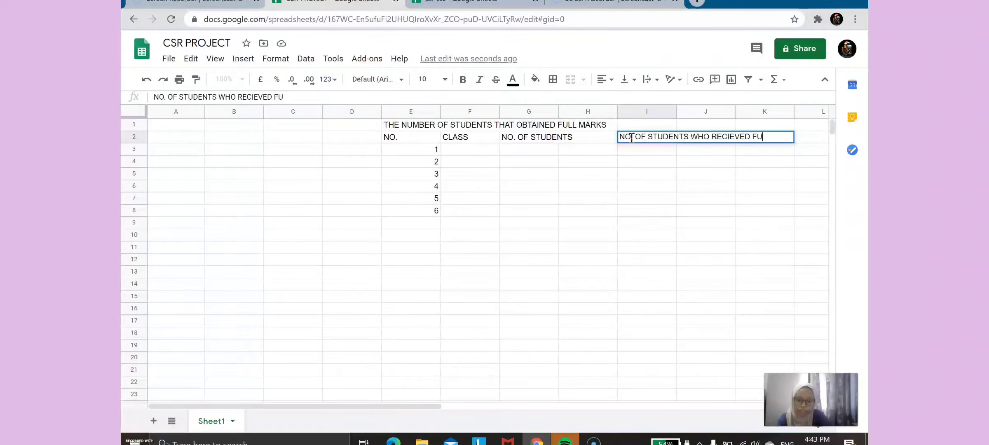
text(LL MARKS)
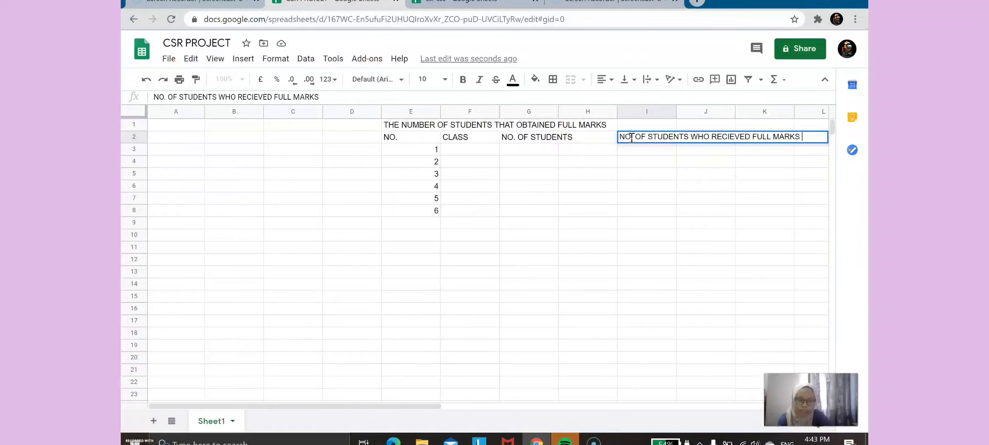
drag(401, 405, 421, 396)
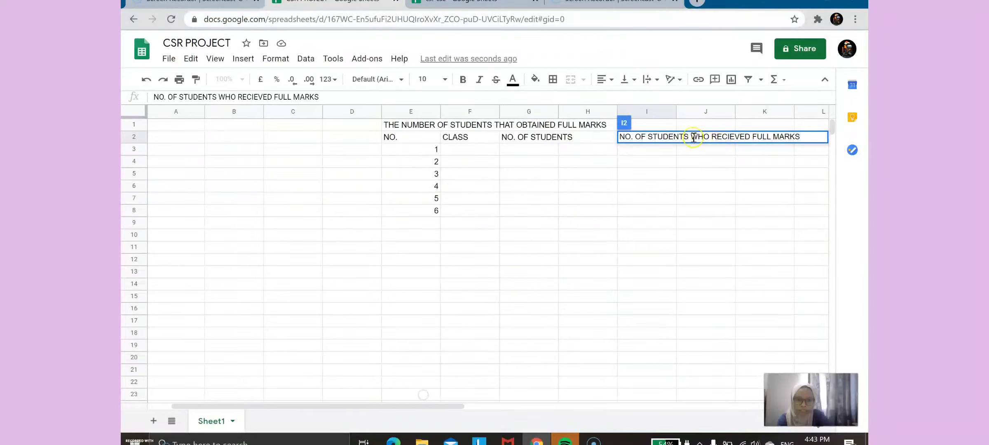
click(629, 165)
Merge cells I2 to L2 horizontally so they hold the full-marks heading.
click(628, 140)
drag(678, 139, 804, 138)
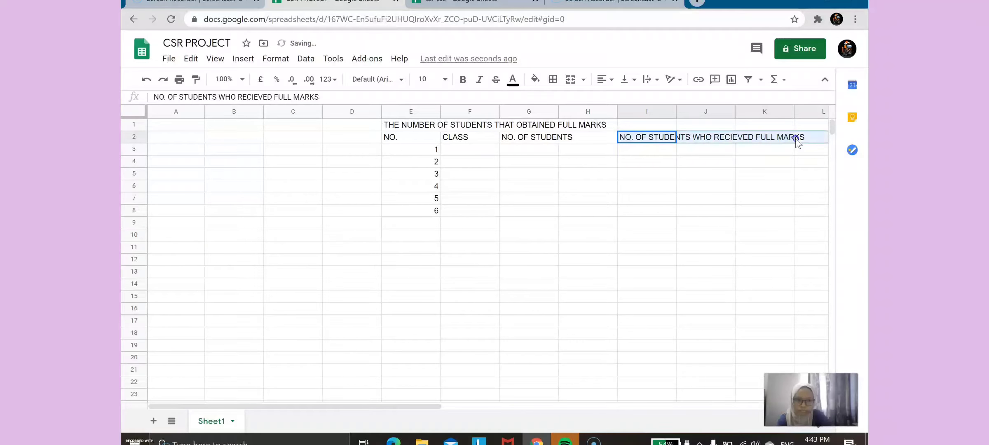
click(273, 60)
mouse_move(370, 270)
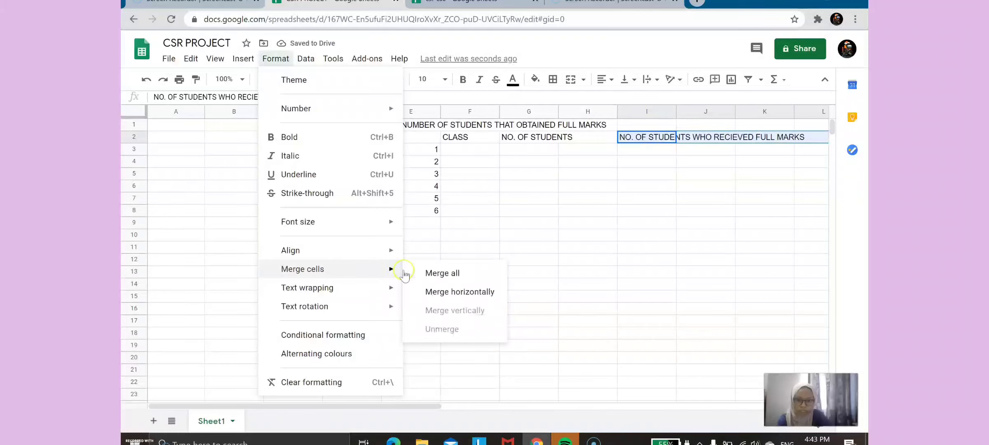
click(464, 288)
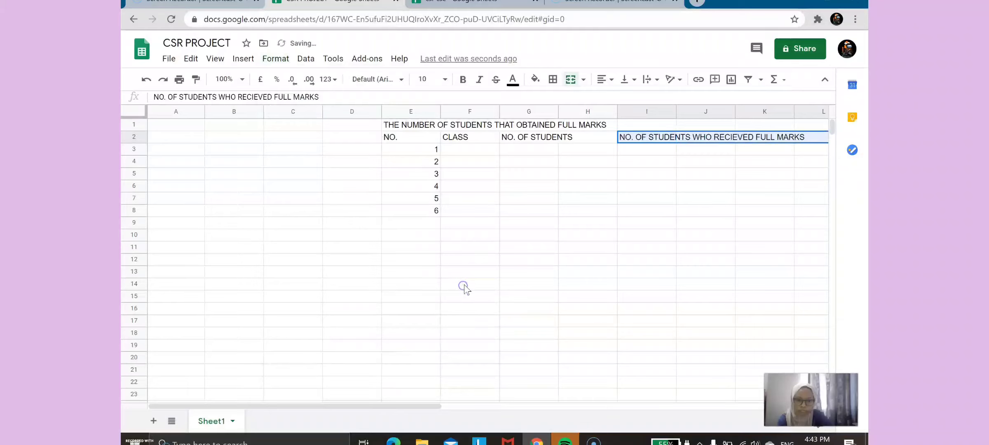
click(628, 164)
Enter the heading "PERCENTAGE (%)" in cell M2.
drag(424, 404, 490, 397)
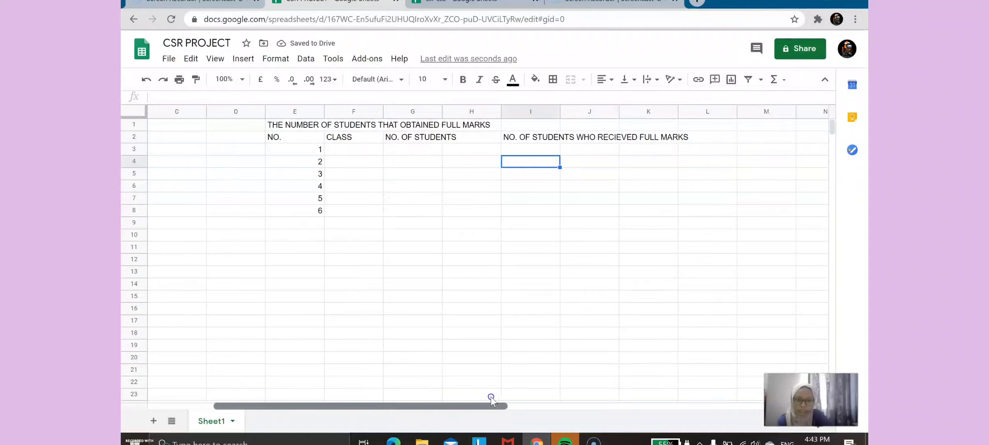
drag(326, 406, 349, 401)
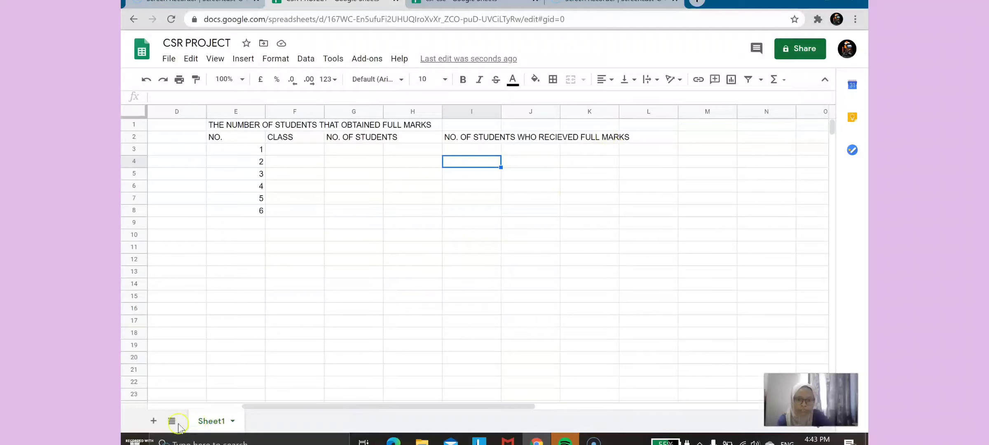
double_click(698, 140)
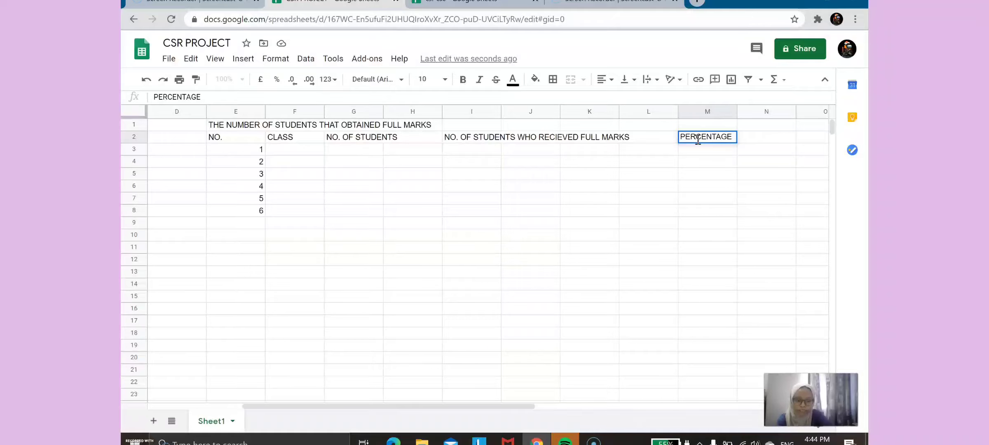
text(PERCENTAGE ()
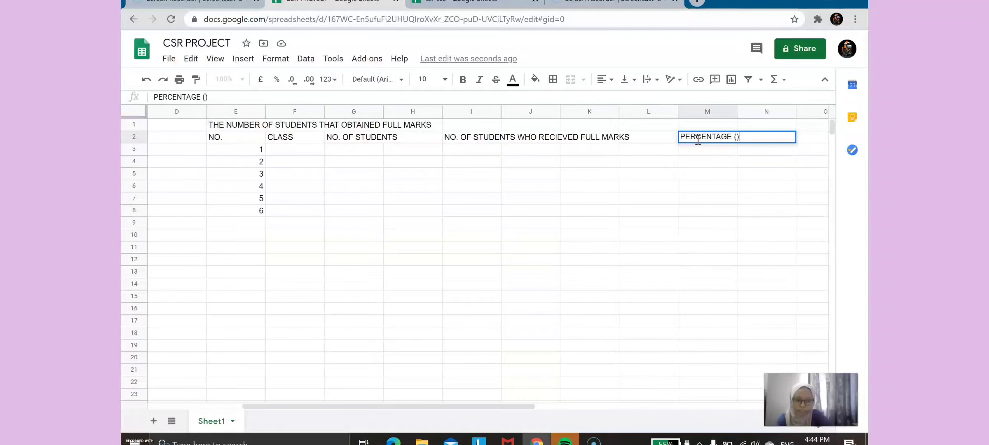
text(%)
key(Return)
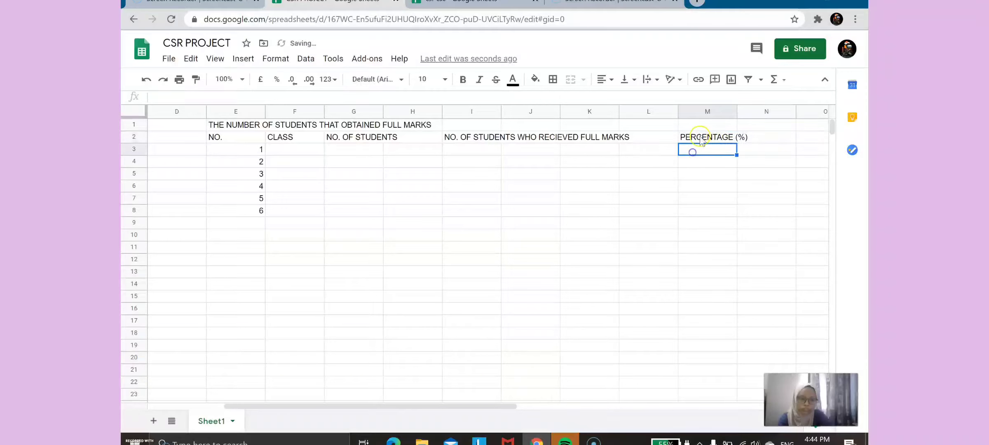
Merge cells M2 and N2 horizontally so they hold the "PERCENTAGE (%)" heading.
drag(696, 139, 743, 137)
click(277, 58)
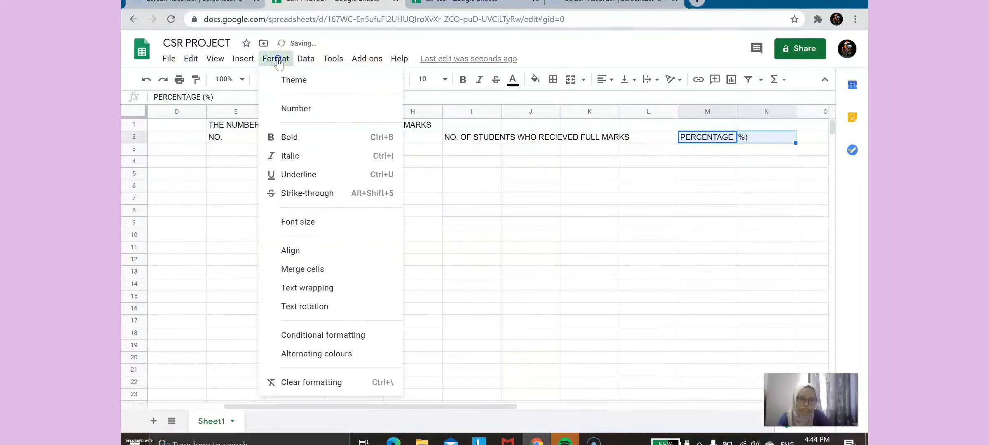
mouse_move(355, 268)
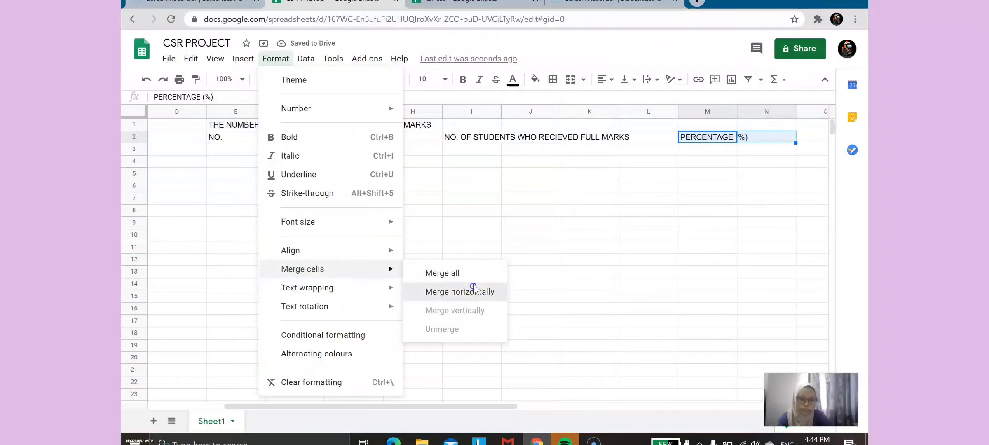
click(474, 291)
click(566, 226)
key(Left)
key(Left)
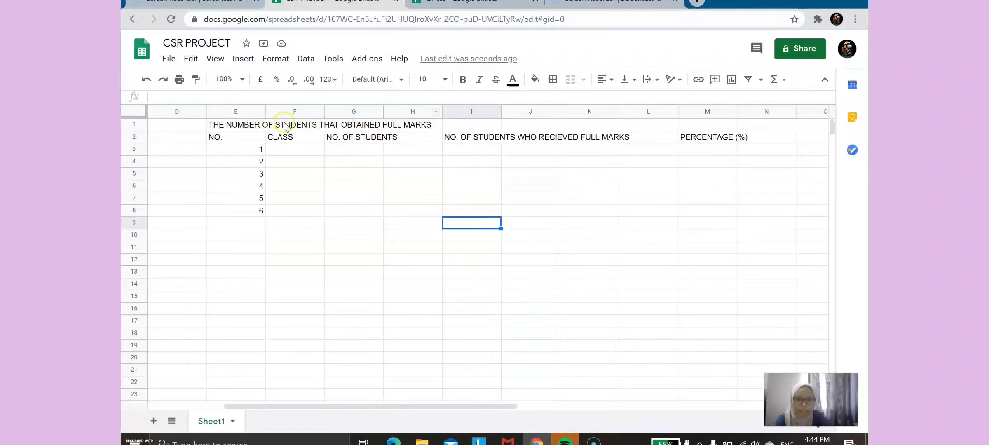
Extend the merged title cell in row 1 across E1 to N1 with a horizontal merge.
click(268, 126)
drag(426, 130, 754, 130)
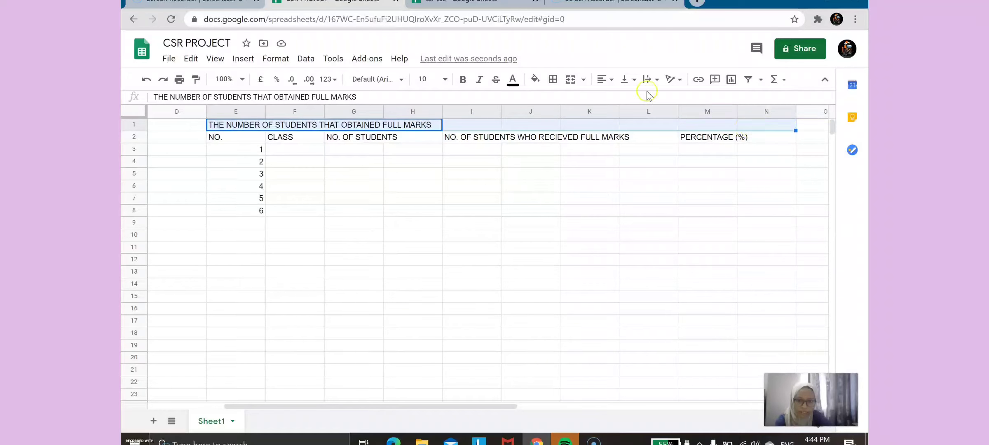
click(276, 56)
mouse_move(320, 268)
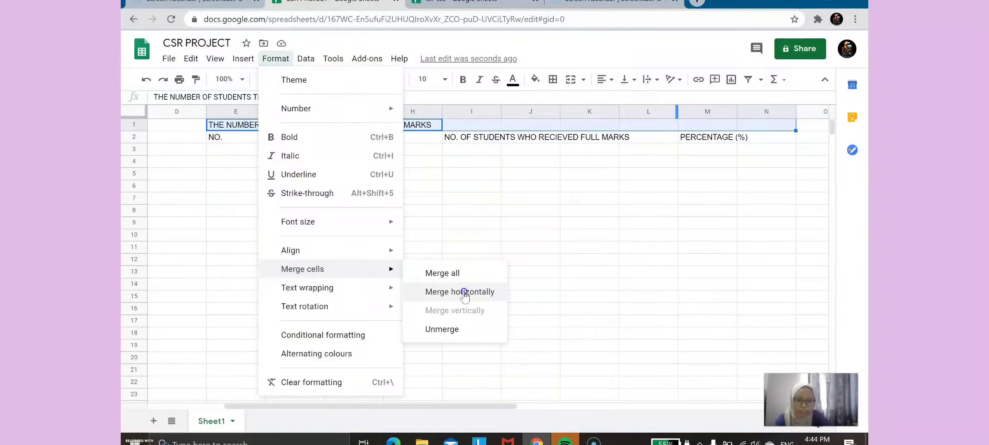
click(465, 293)
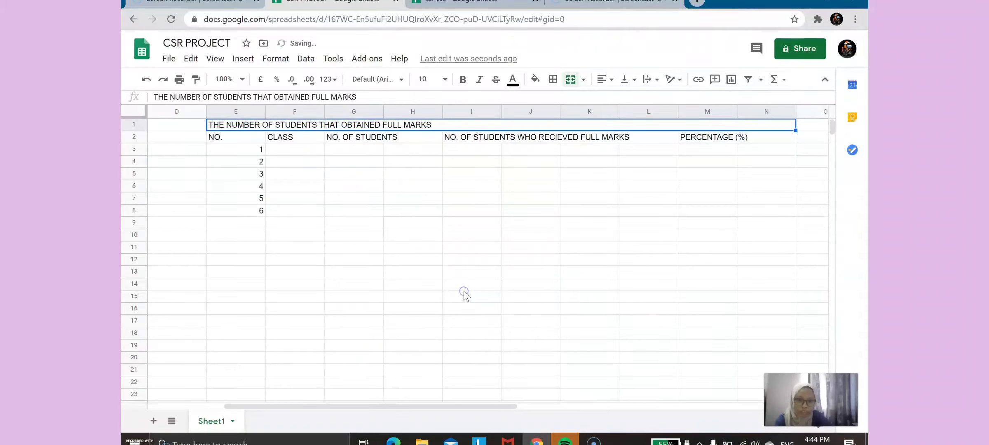
Centre the title "THE NUMBER OF STUDENTS THAT OBTAINED FULL MARKS" horizontally in its merged cell.
click(457, 126)
drag(439, 124, 210, 125)
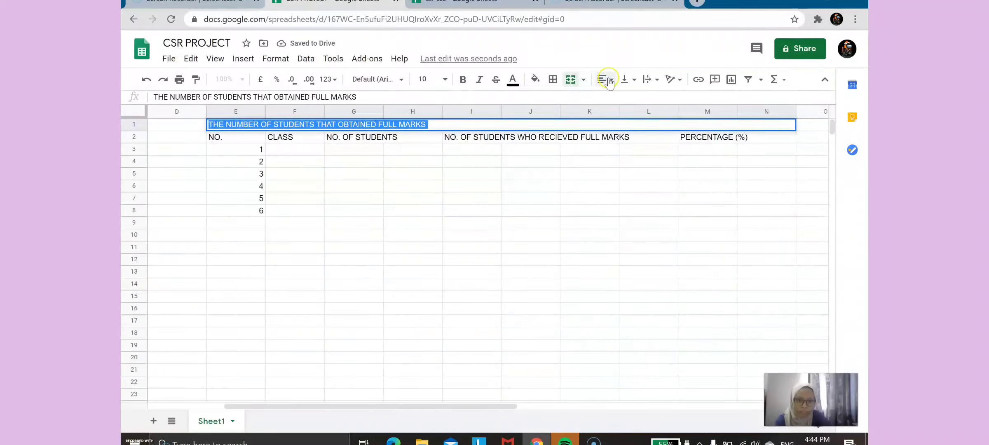
click(605, 79)
click(618, 100)
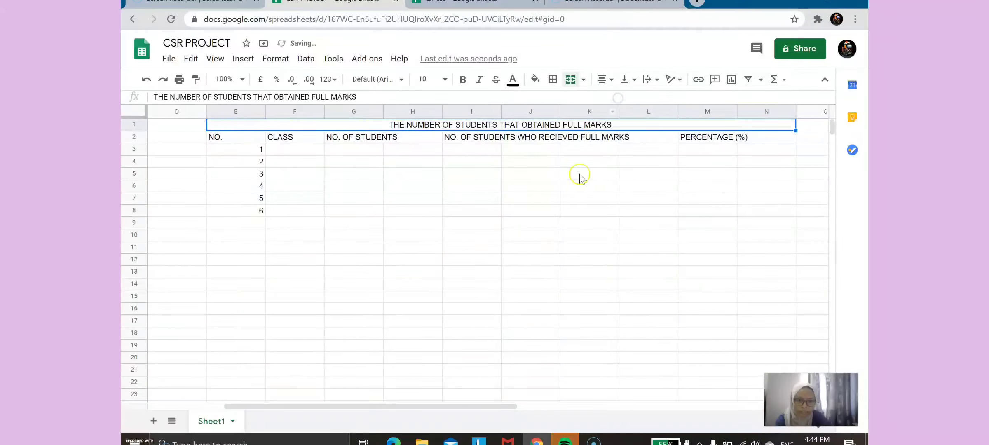
click(579, 176)
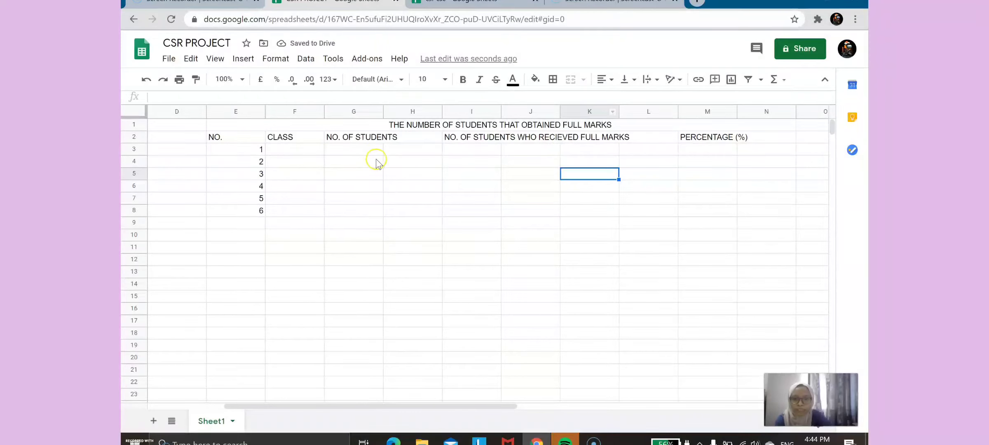
click(374, 213)
click(375, 198)
click(372, 185)
click(396, 161)
click(378, 149)
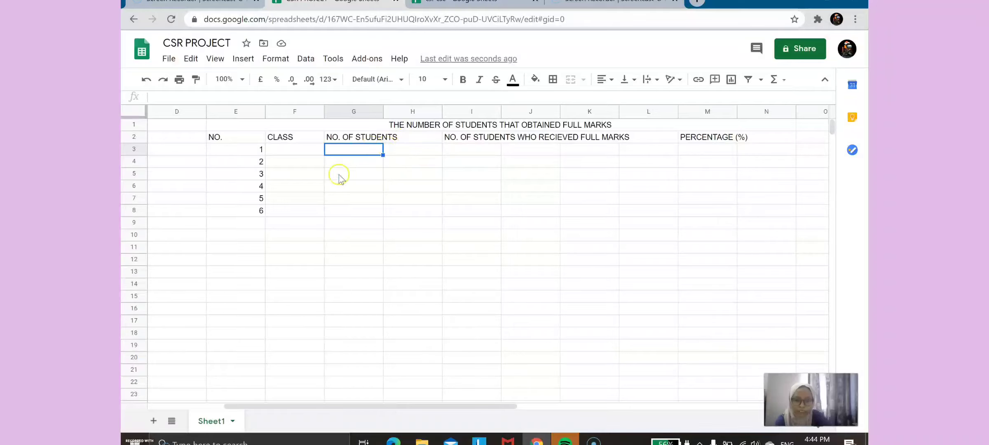
click(407, 138)
click(406, 151)
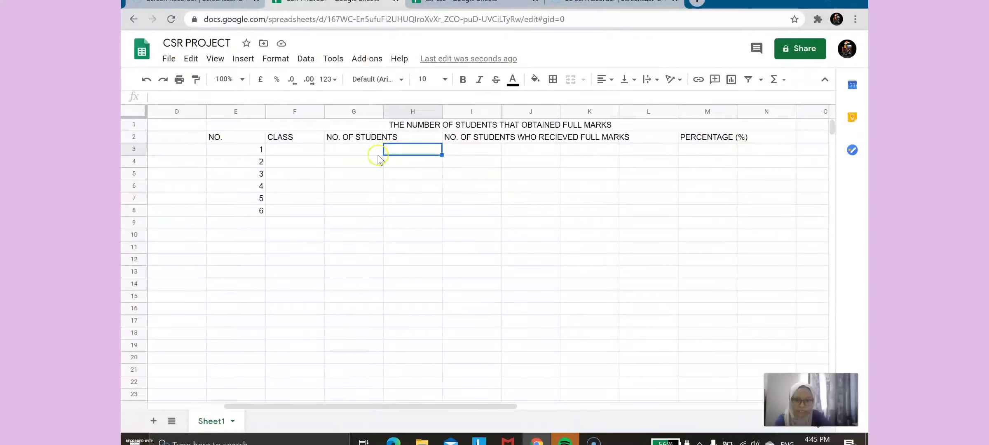
key(Left)
drag(360, 150, 399, 154)
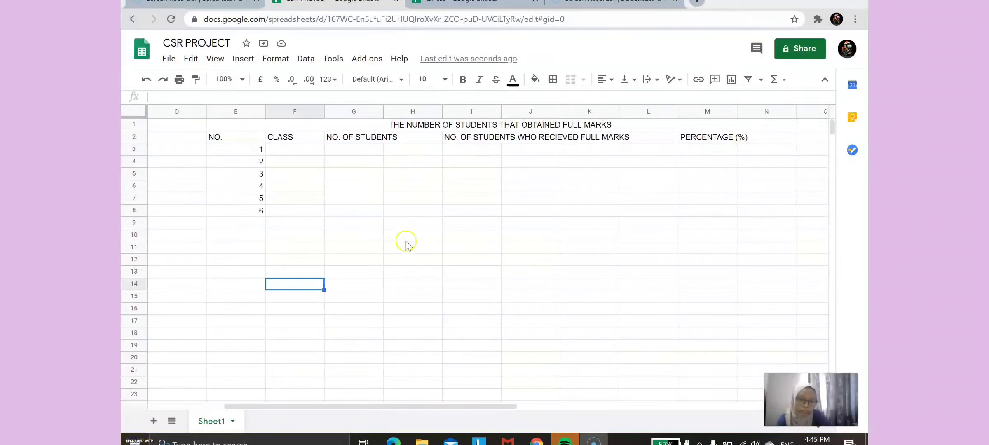
Merge the whole range G3 to H8 under "NO. OF STUDENTS" into a single cell with Merge all.
click(363, 150)
drag(397, 153, 402, 209)
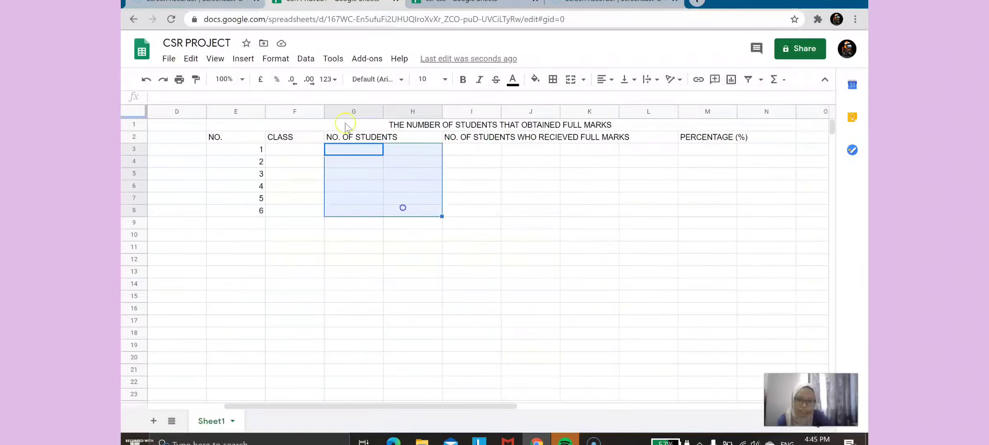
click(276, 59)
mouse_move(325, 268)
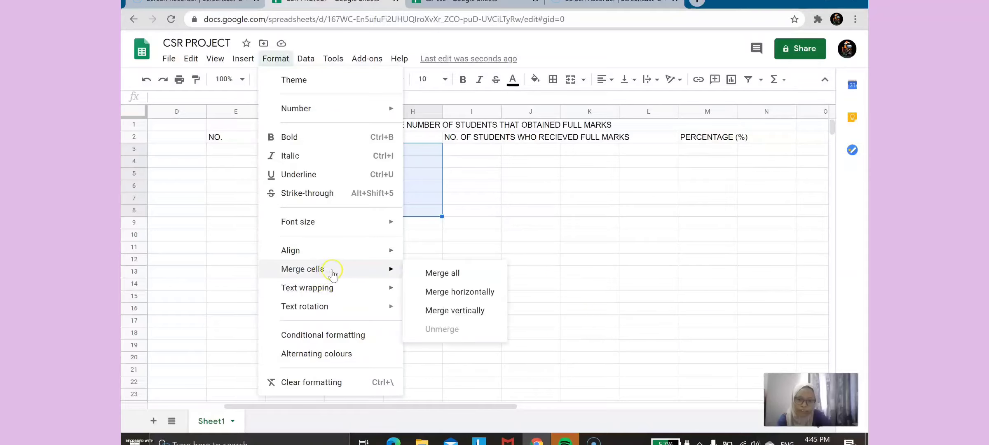
click(456, 273)
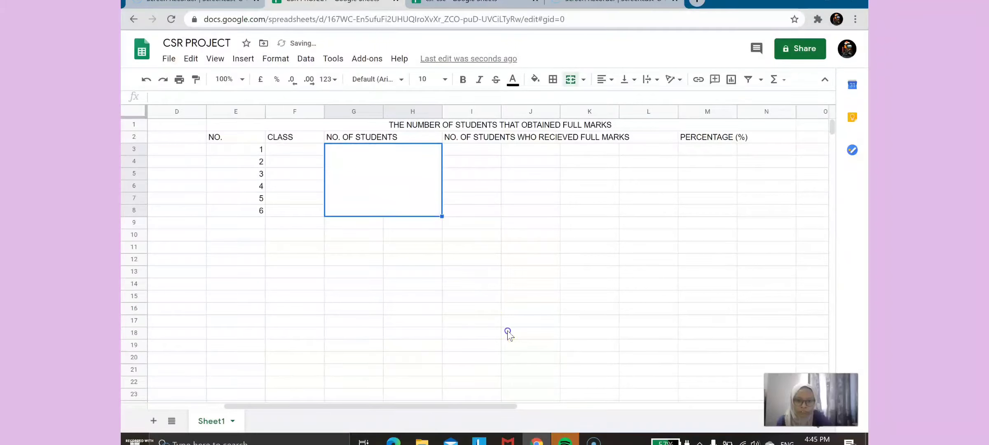
Unmerge the single large cell covering G3 to H8.
click(350, 126)
double_click(362, 166)
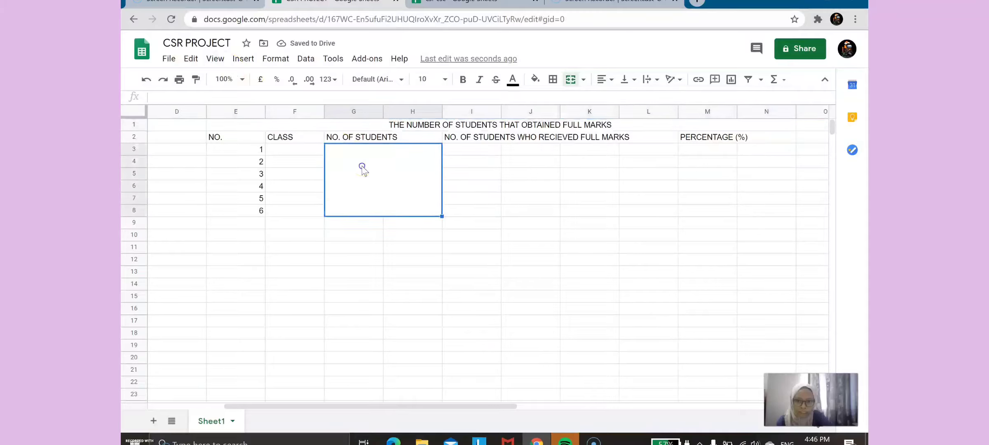
click(276, 60)
click(274, 60)
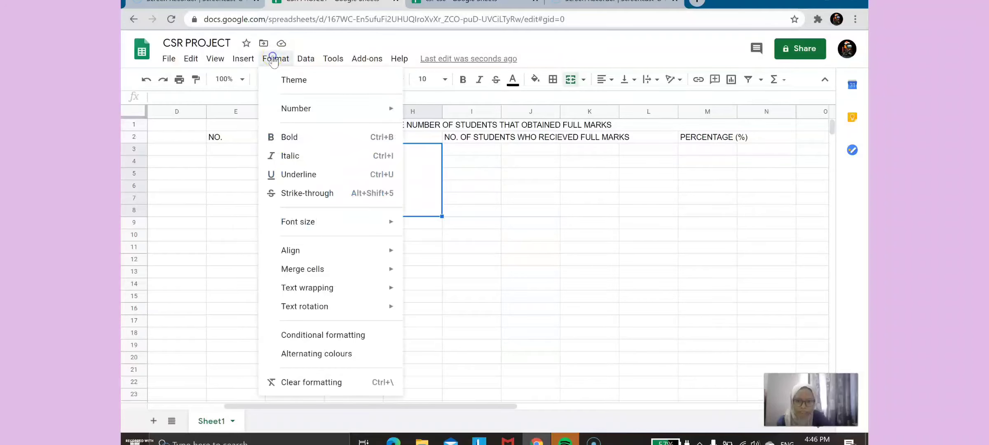
mouse_move(288, 270)
click(450, 326)
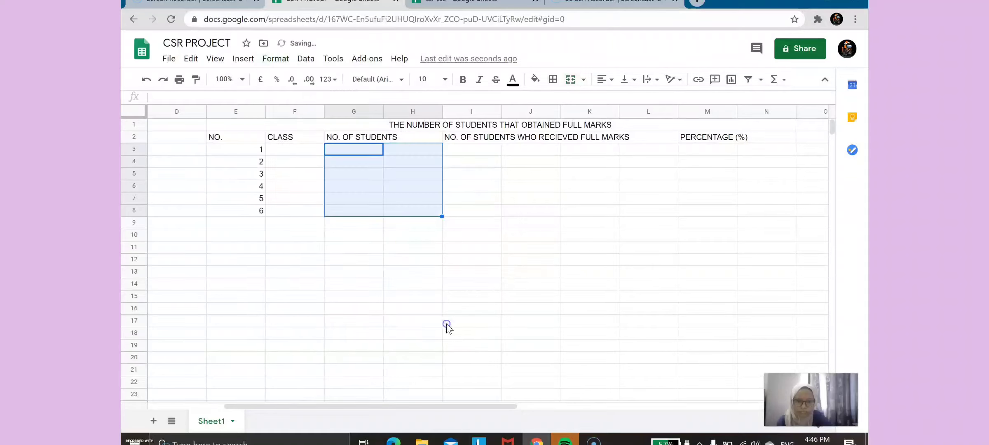
Merge the range G3 to H8 vertically.
drag(381, 154, 404, 210)
click(274, 59)
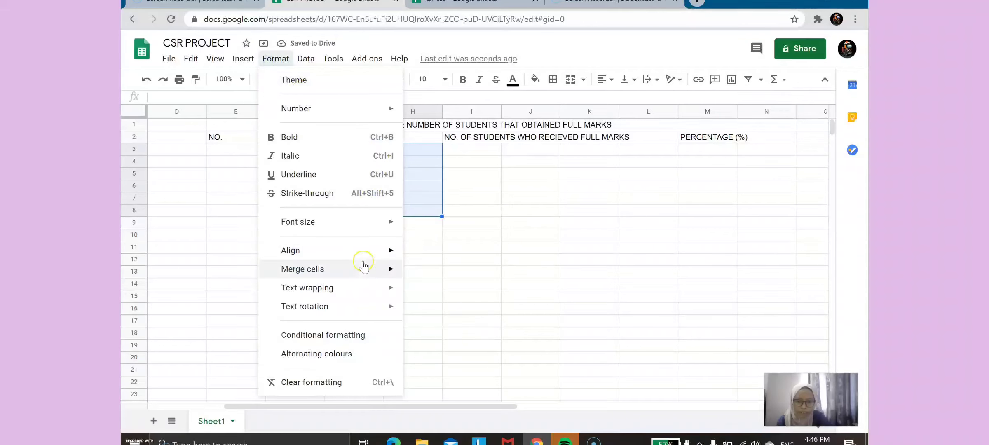
mouse_move(365, 268)
click(453, 310)
click(430, 260)
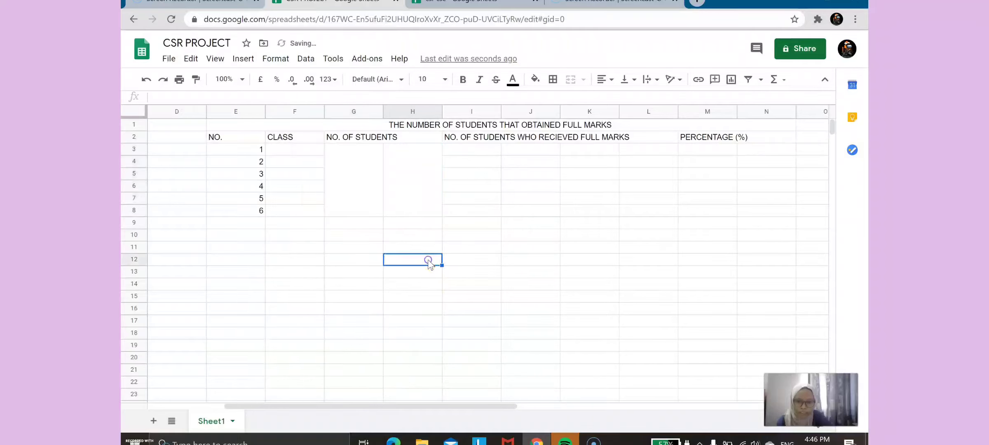
Unmerge the vertically merged columns in G3 to H8.
drag(361, 166, 407, 183)
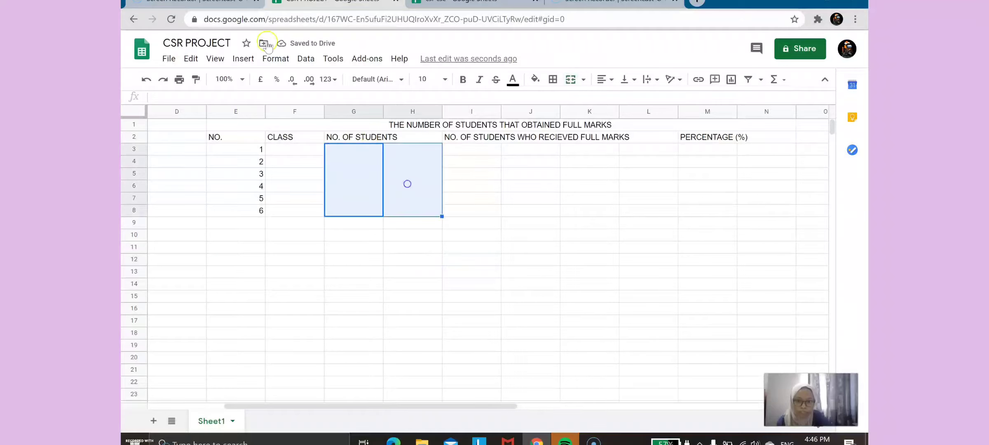
click(275, 60)
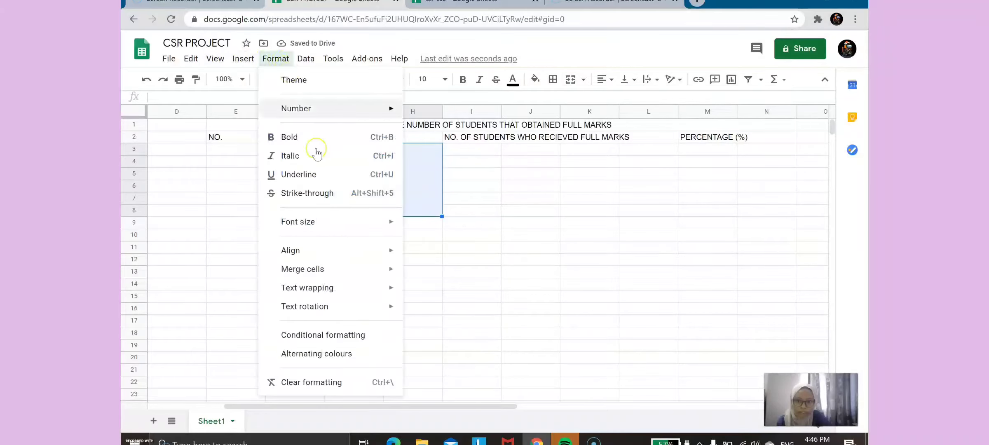
mouse_move(342, 270)
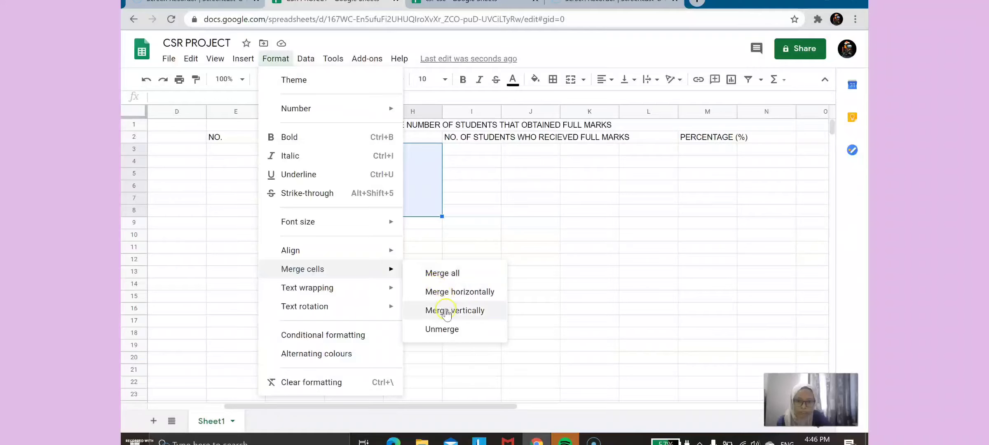
click(443, 329)
Merge the range G3 to H8 horizontally and check the merged cell in each row under "NO. OF STUDENTS".
click(275, 59)
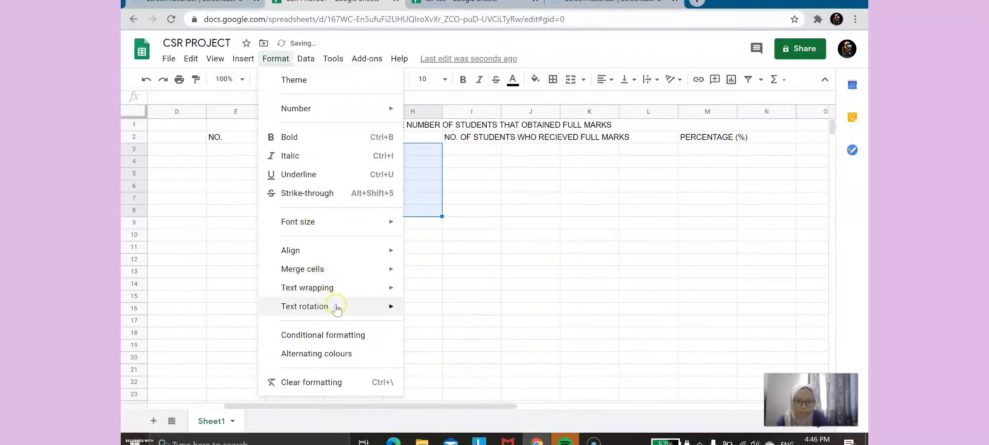
mouse_move(349, 268)
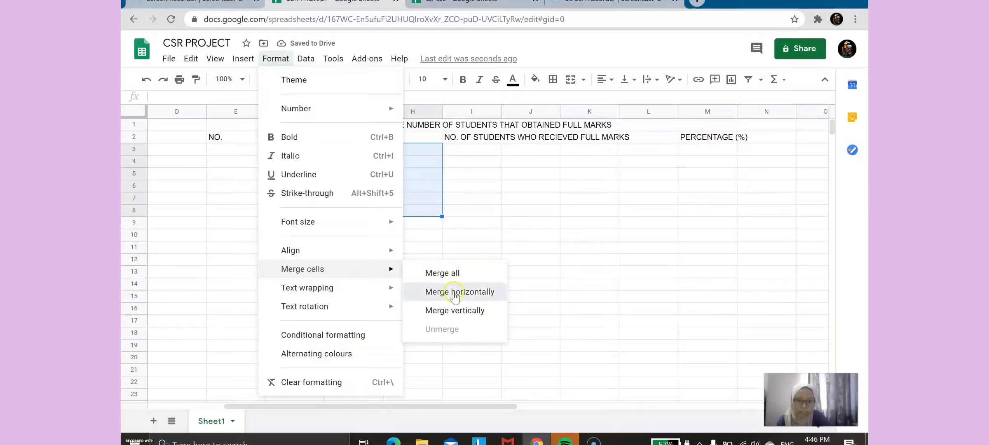
click(441, 290)
click(440, 258)
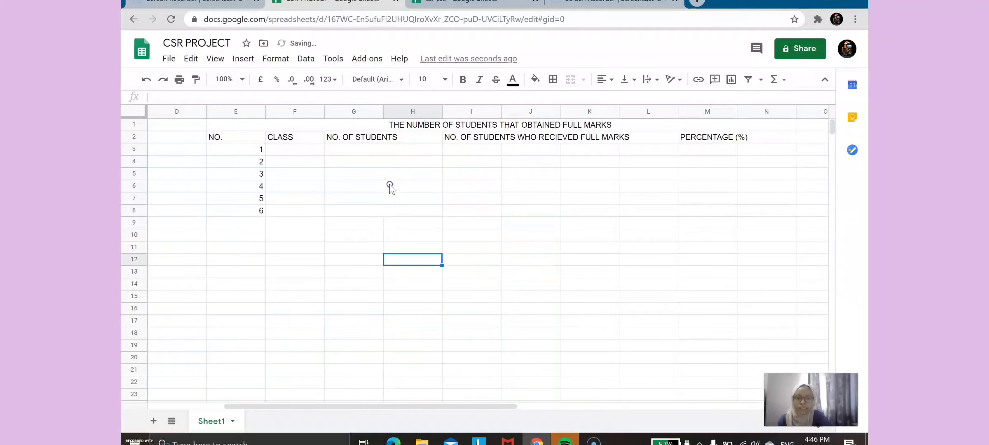
click(386, 138)
click(413, 150)
click(411, 162)
click(404, 199)
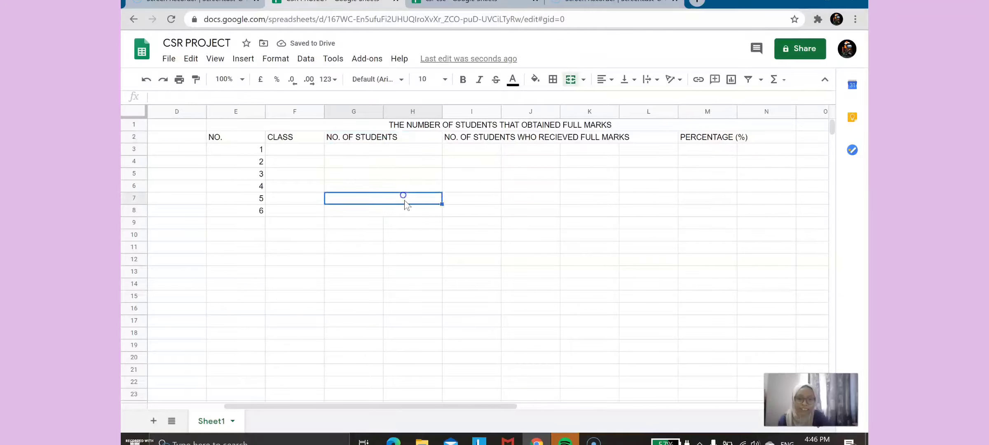
click(404, 210)
Merge the range I3 to L8 horizontally, row by row, under the full-marks heading.
click(474, 170)
drag(480, 150, 638, 210)
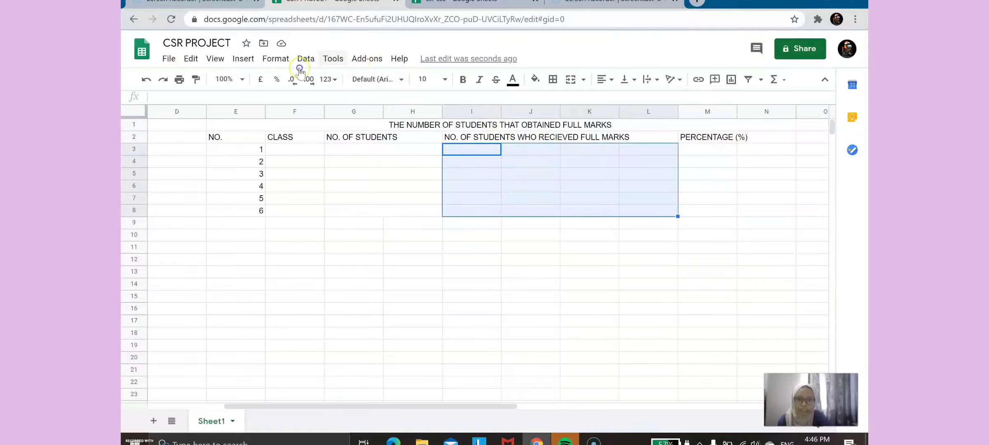
click(276, 58)
mouse_move(338, 271)
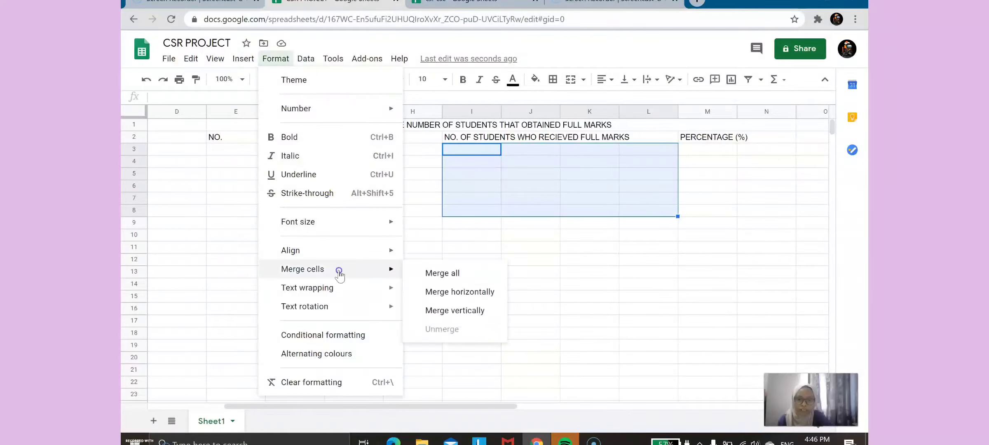
click(464, 292)
click(514, 238)
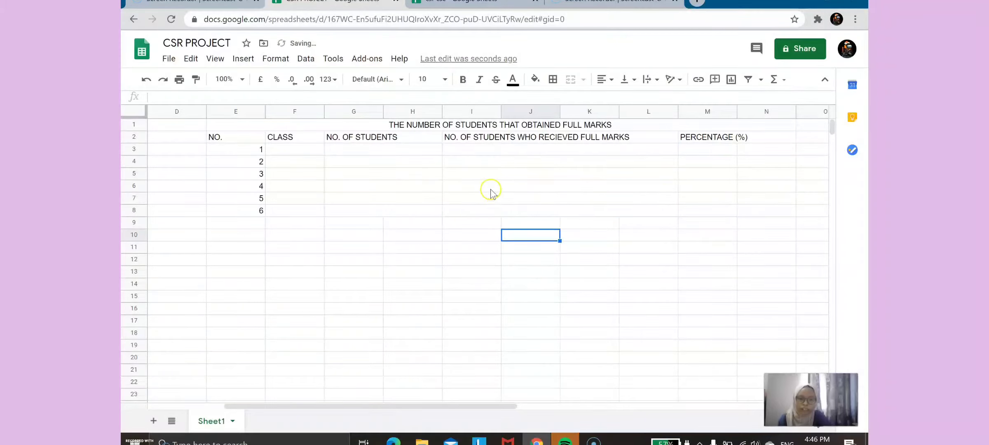
Unmerge the horizontally merged rows in I3 to L8.
drag(485, 149, 548, 210)
click(276, 58)
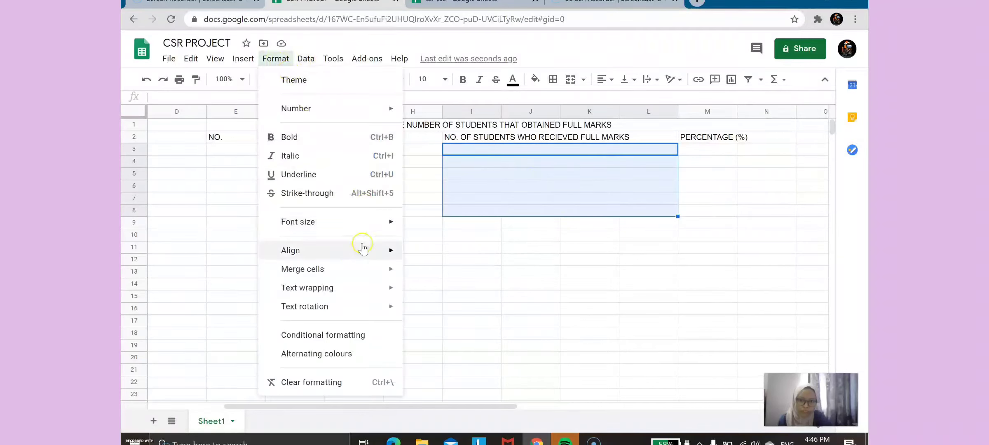
mouse_move(383, 270)
click(443, 332)
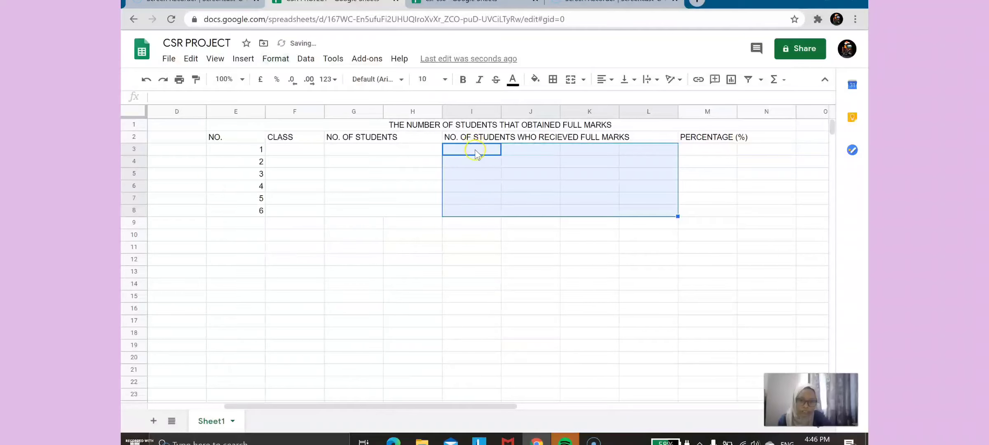
Merge only cells I3 to L3 horizontally under the full-marks heading.
drag(476, 152, 642, 148)
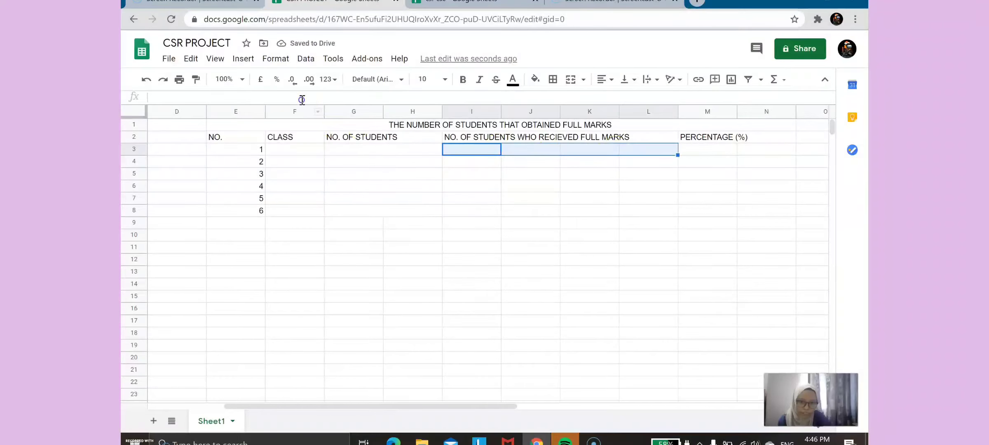
click(283, 59)
mouse_move(353, 271)
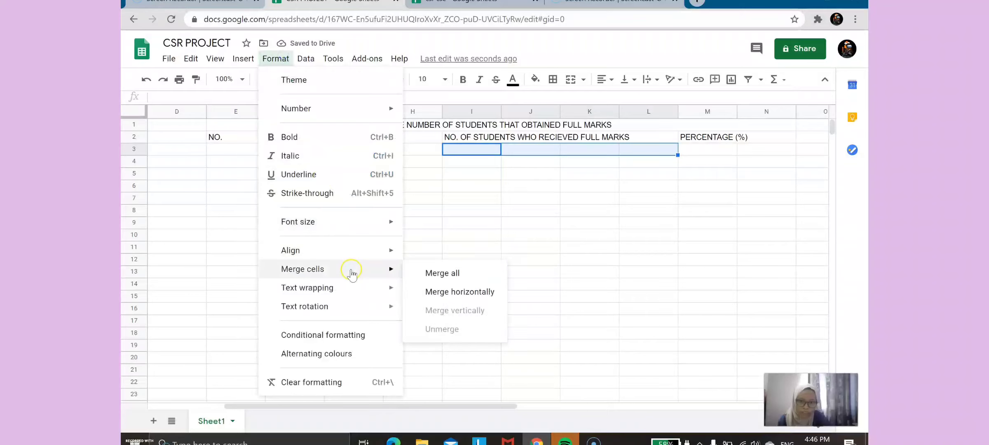
click(441, 292)
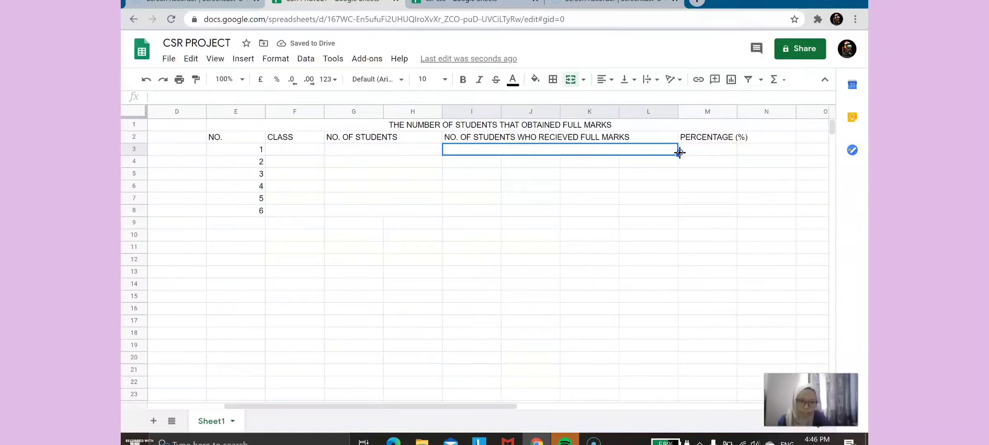
Extend the merged I3 to L3 cell down through row 8 so each row is merged across columns I to L.
drag(678, 154, 674, 215)
click(651, 248)
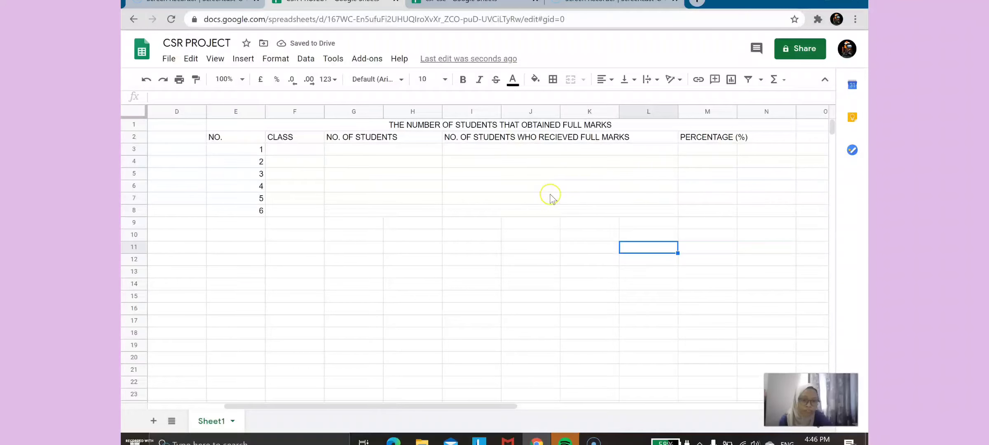
Enter the class codes A01, A02 and A03 in cells F3 to F5 under "CLASS".
double_click(298, 150)
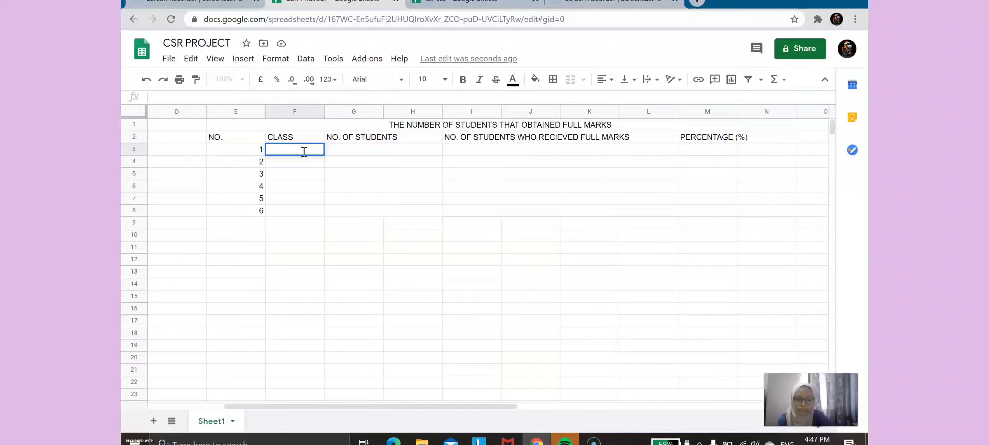
text(A01)
click(289, 160)
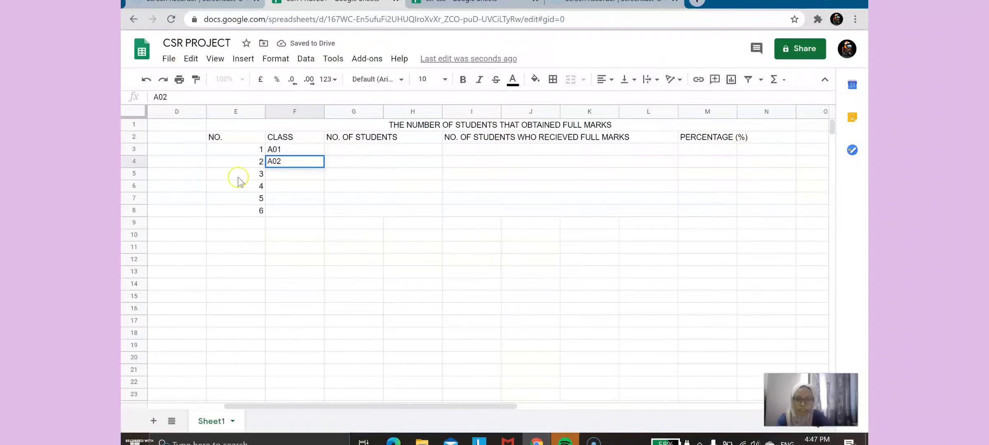
double_click(280, 175)
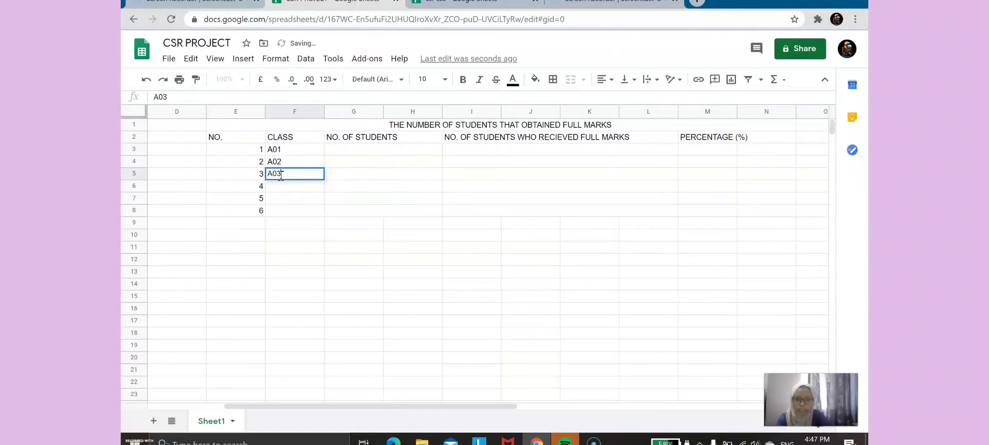
click(304, 191)
text(A03)
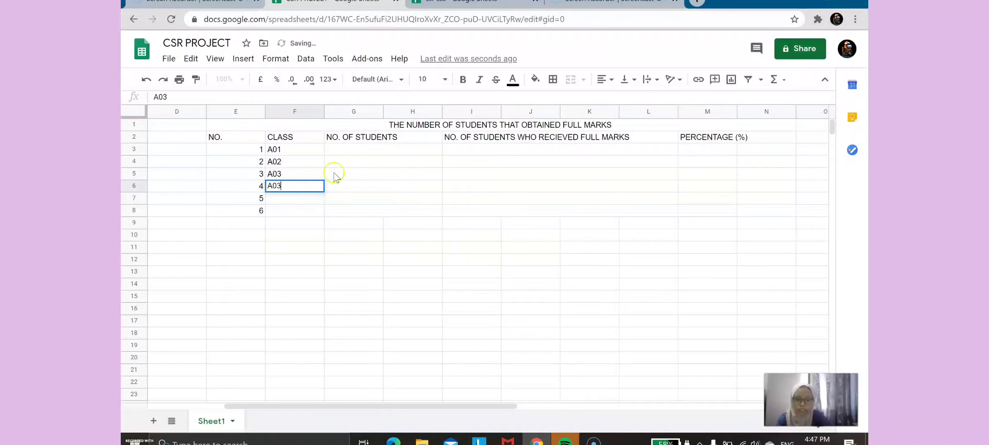
click(306, 200)
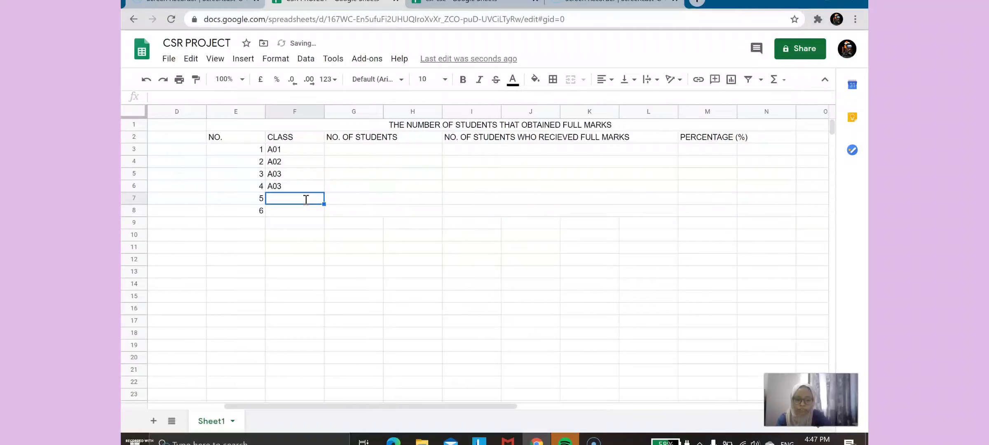
text(A03)
click(288, 213)
text(A04)
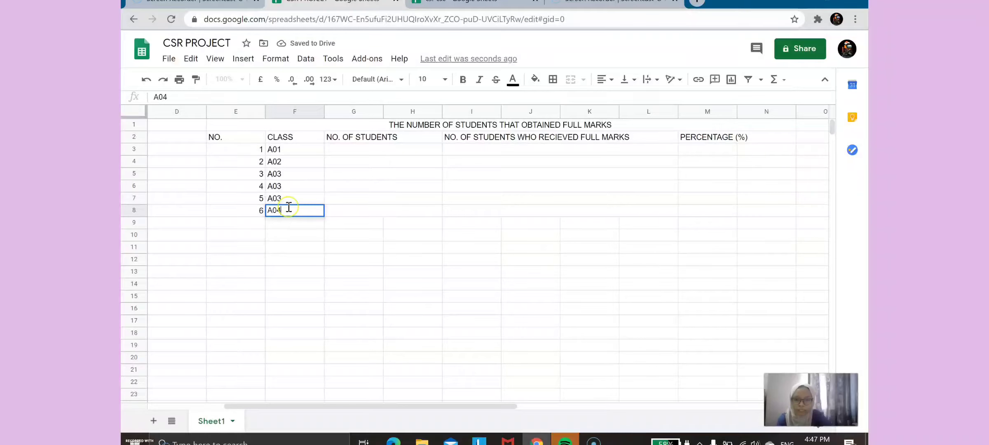
key(BackSpace)
key(BackSpace)
key(BackSpace)
Set the class codes in cells F6, F7 and F8 to A04, A05 and A06.
click(288, 198)
double_click(289, 199)
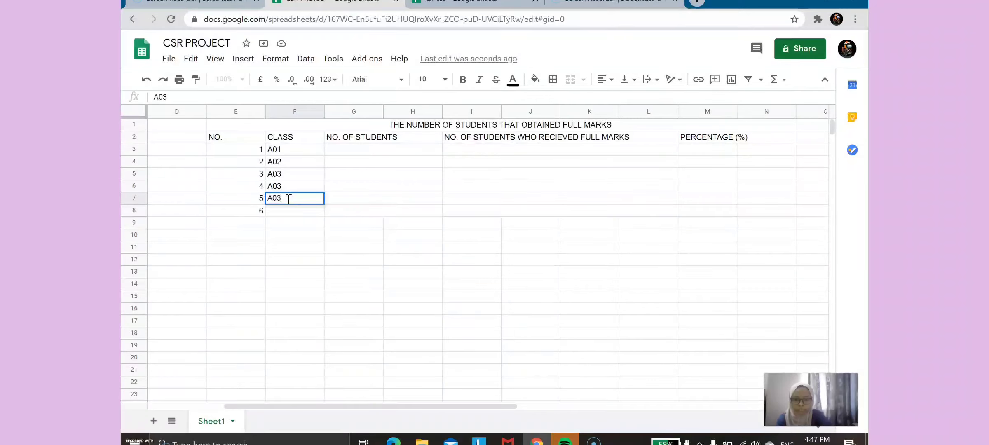
text(A05)
double_click(294, 185)
text(4)
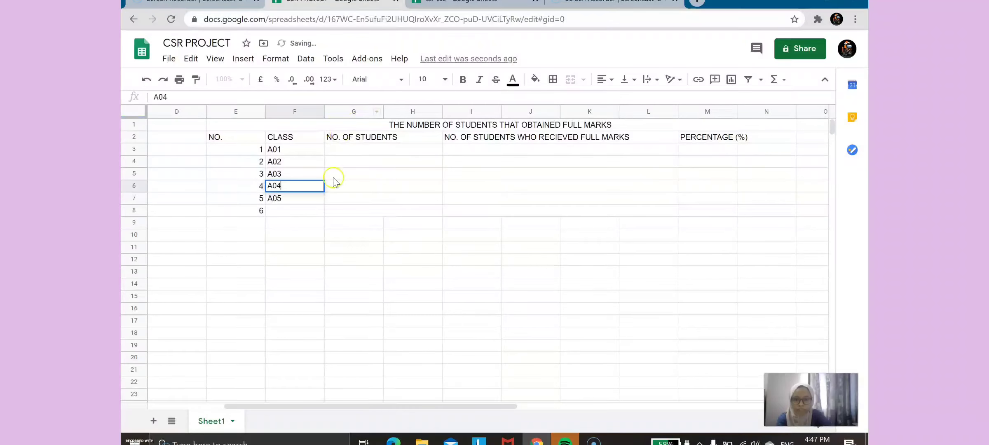
click(294, 211)
text(A)
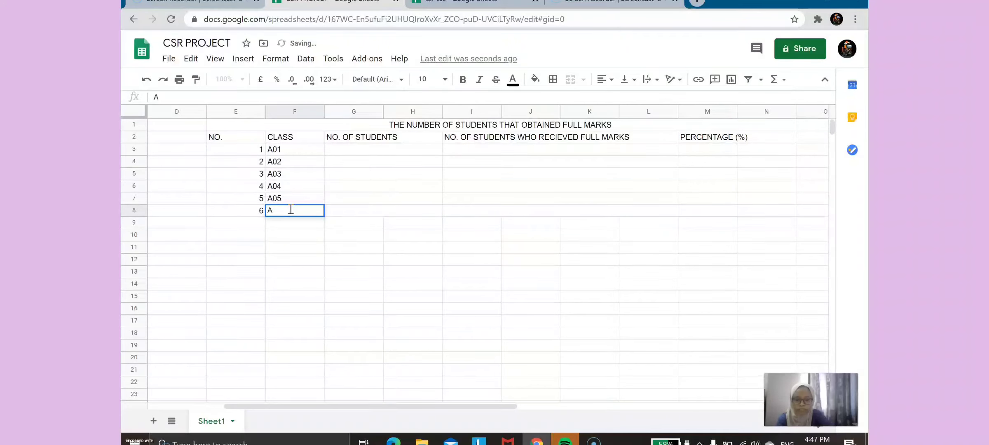
text(06)
click(330, 239)
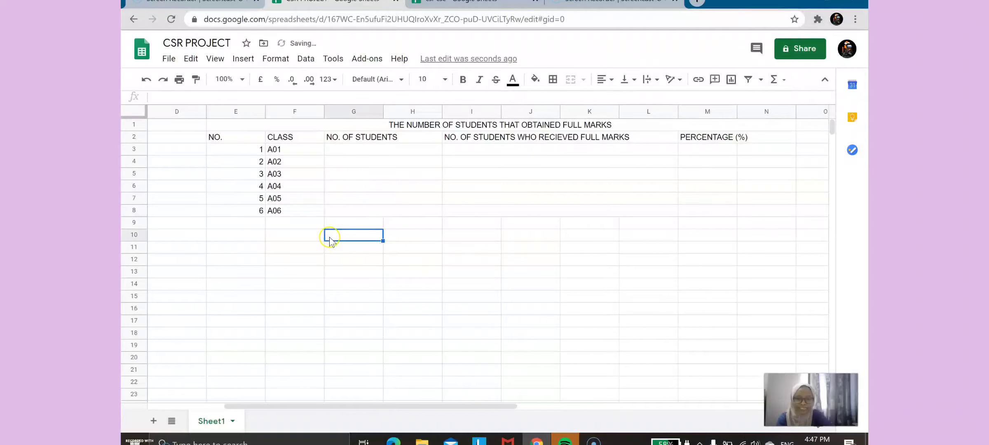
Fill "NO. OF STUDENTS" in rows 3 to 8 with 27, 26, 28, 25, 27 and 28.
click(406, 154)
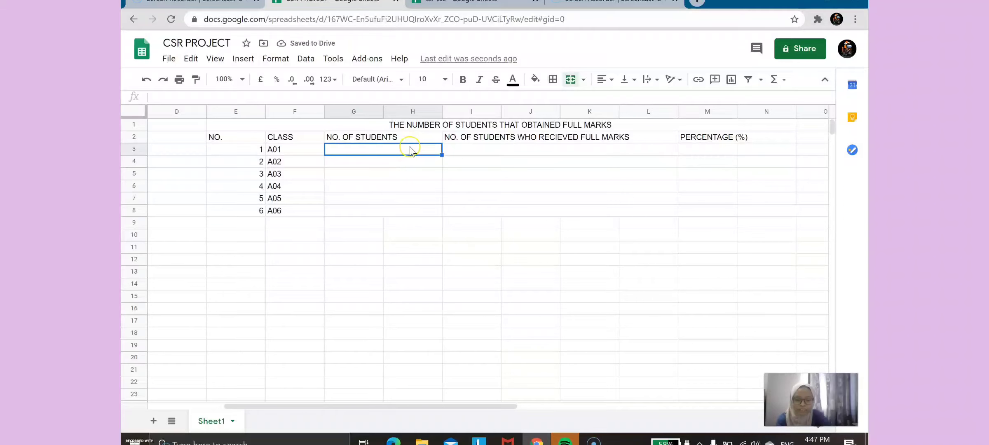
text(27)
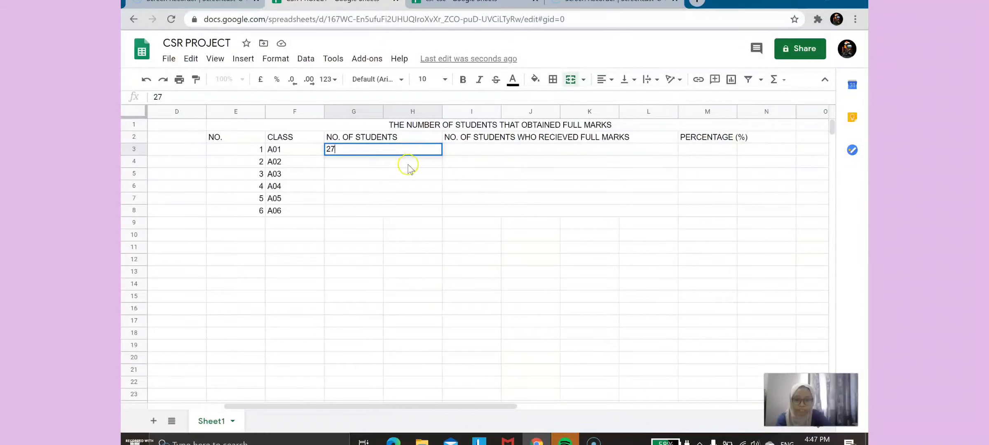
click(409, 165)
text(26)
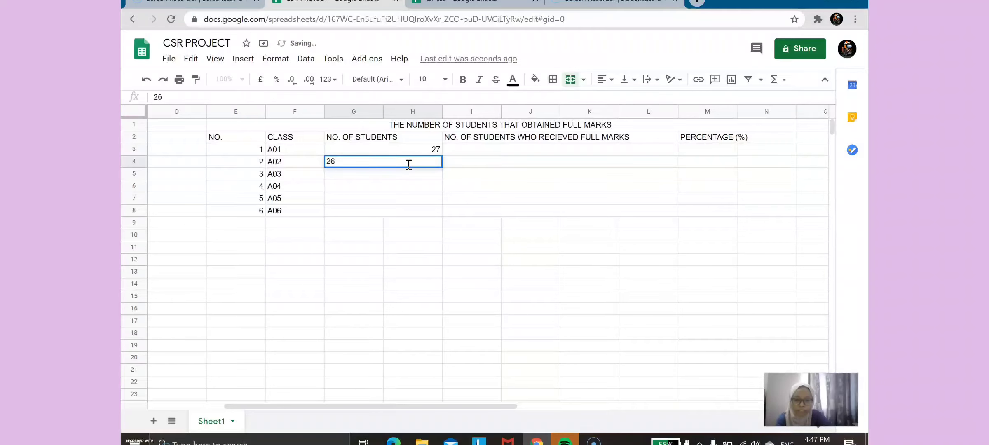
click(406, 174)
text(28)
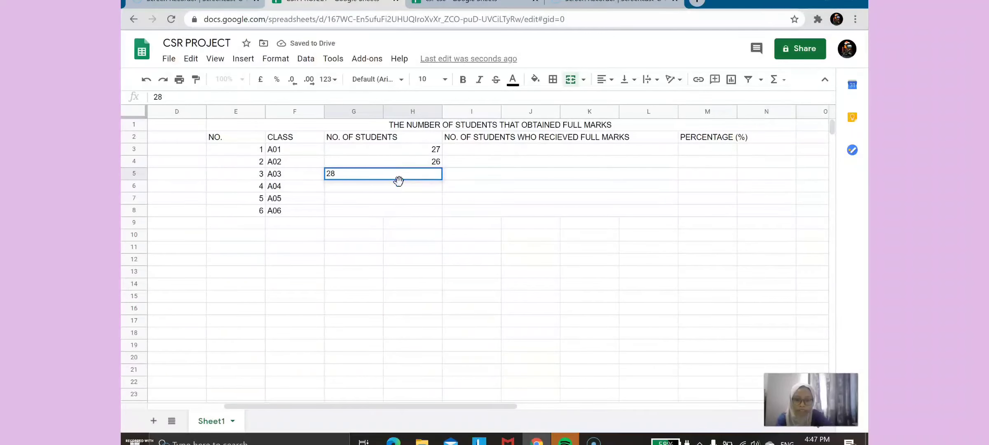
click(399, 182)
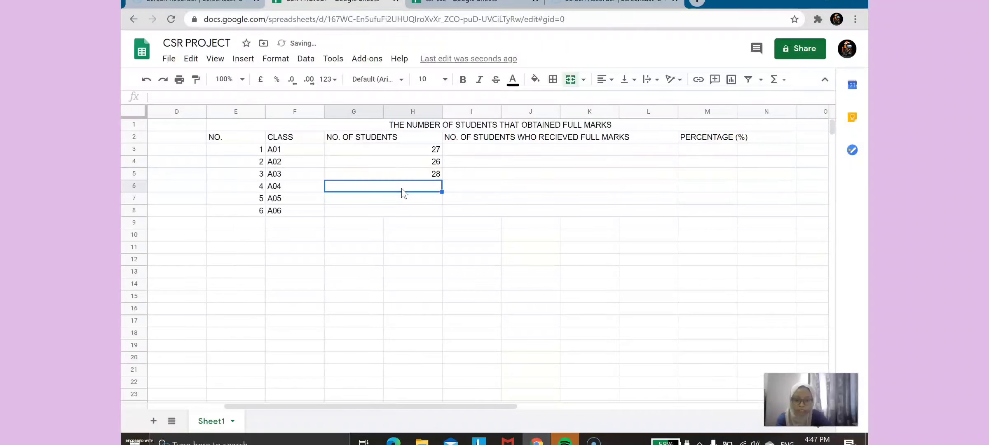
text(25)
click(378, 196)
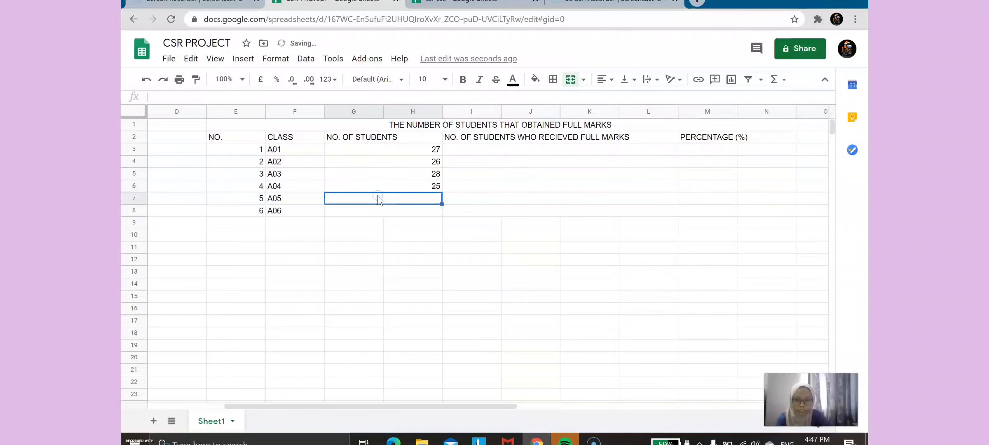
text(27)
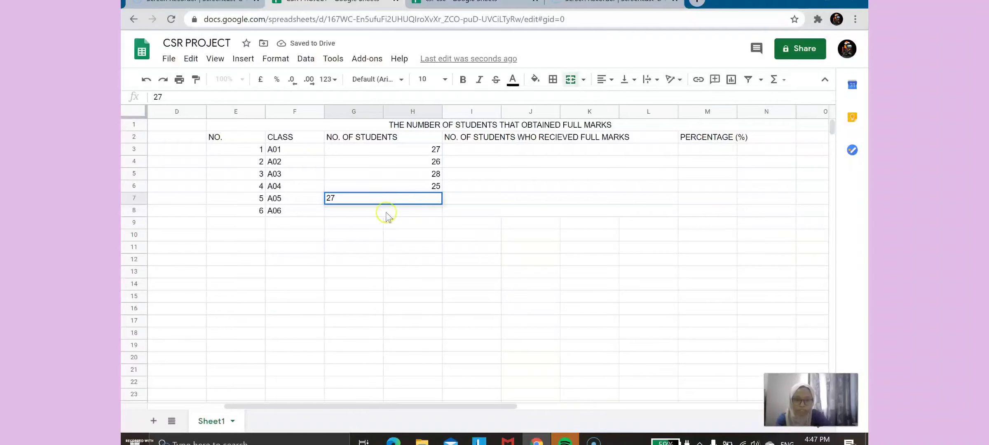
click(387, 210)
text(28)
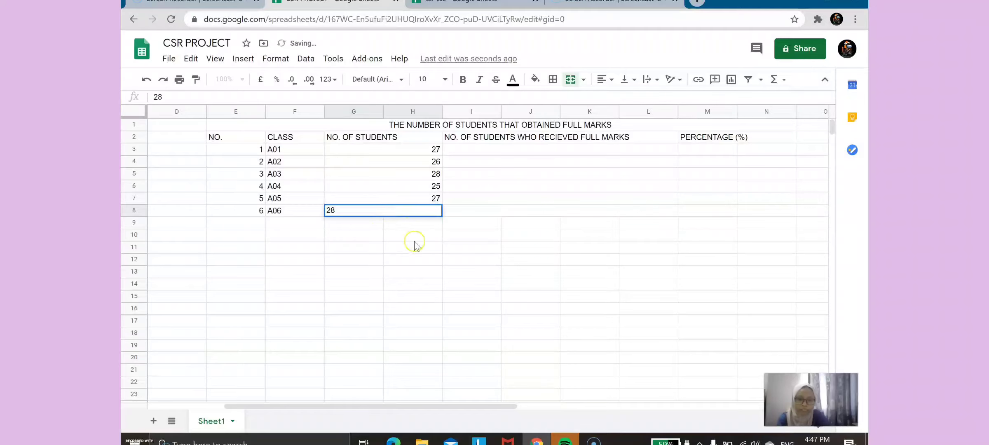
click(424, 250)
Fill the full-marks column in rows 3 to 8 with 16, 17, 18, 15, 16 and 14.
click(581, 153)
double_click(551, 155)
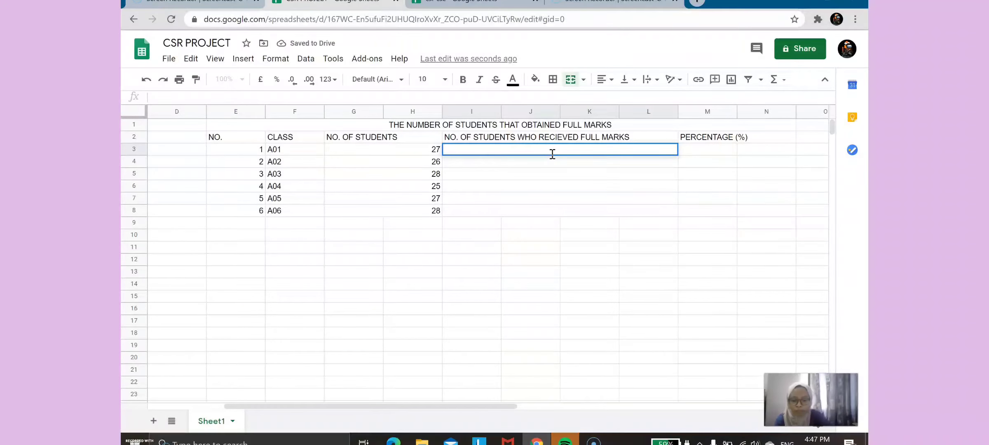
text(1)
click(556, 161)
double_click(557, 161)
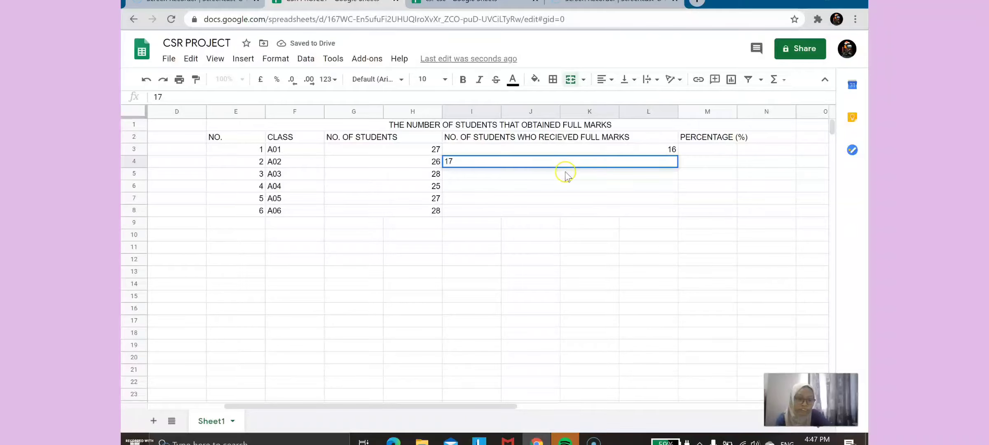
click(565, 172)
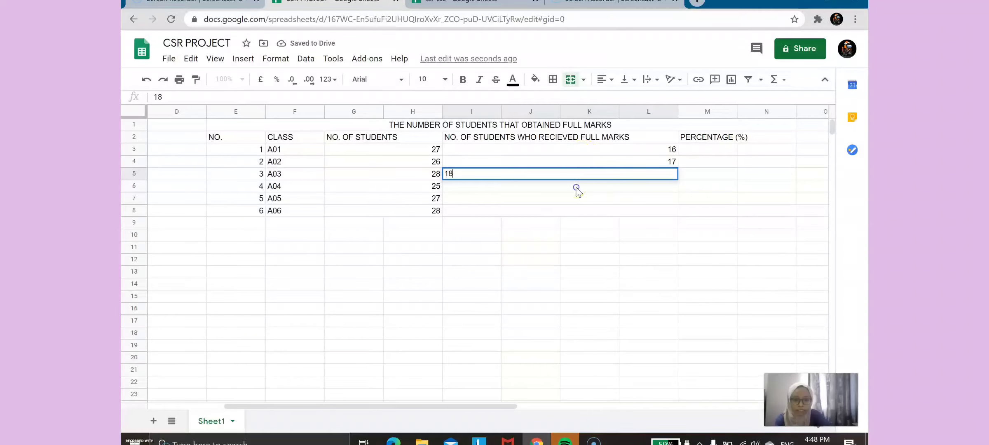
double_click(576, 186)
text(15)
key(Return)
text(16)
key(Return)
text(14)
click(589, 258)
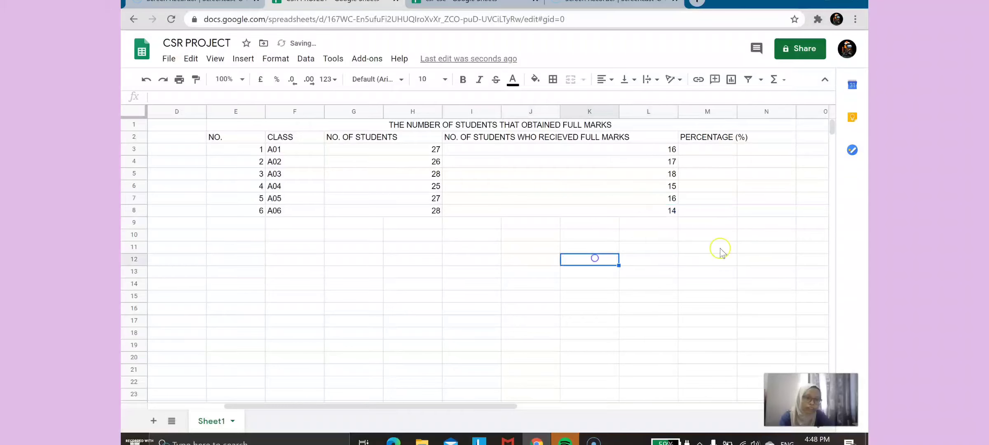
click(660, 264)
Merge the range M3 to N8 horizontally, row by row, under "PERCENTAGE (%)".
click(719, 151)
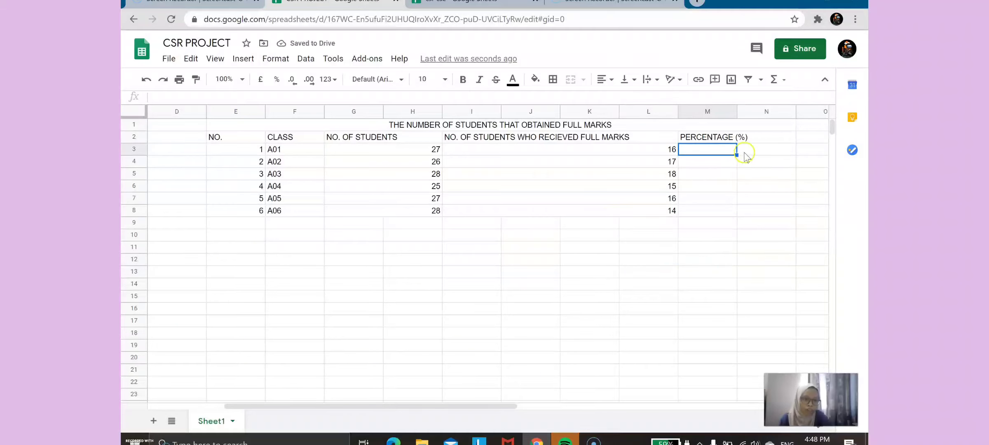
drag(726, 153, 761, 209)
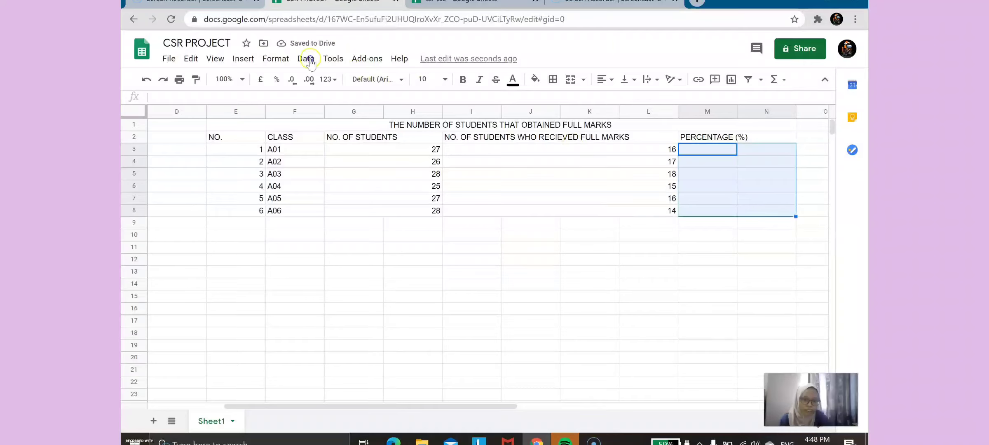
click(275, 58)
mouse_move(387, 269)
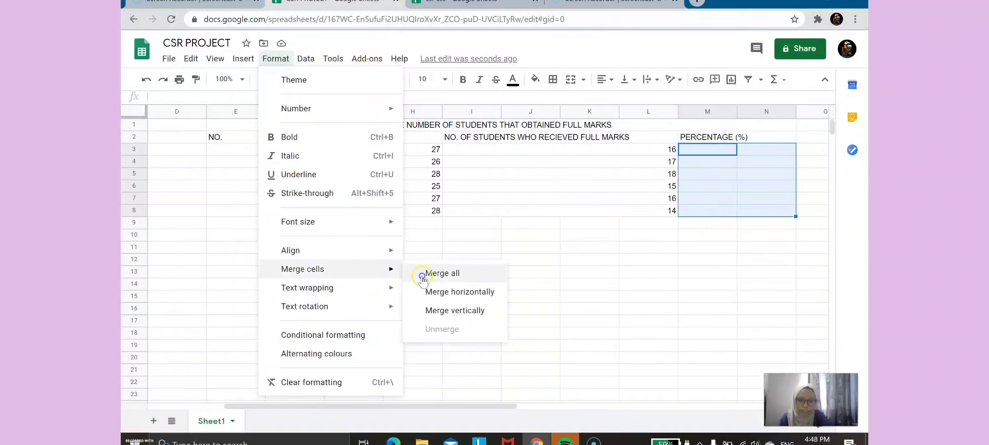
click(451, 290)
click(750, 241)
click(726, 151)
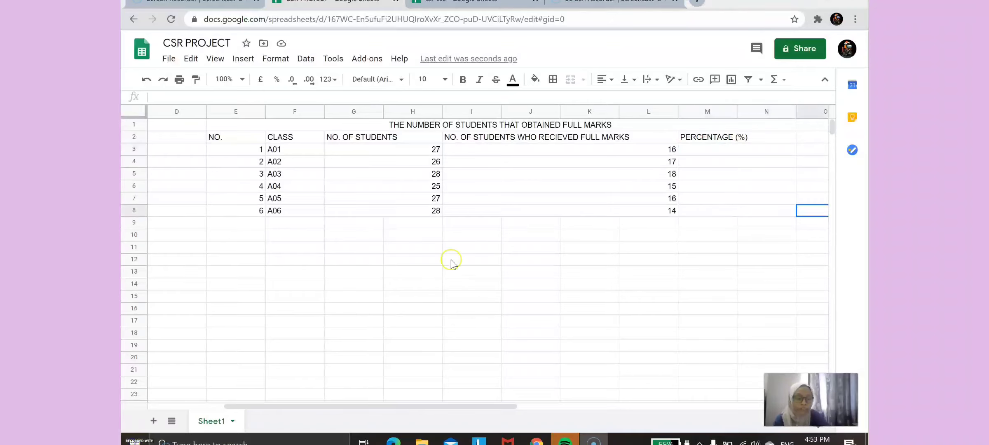
Open the first cell under "PERCENTAGE (%)" for editing and look through the list of available functions.
click(739, 150)
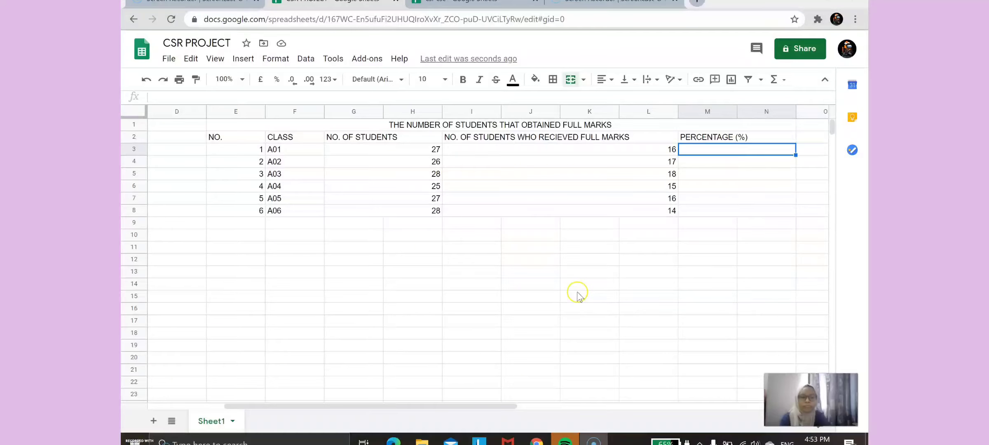
click(737, 154)
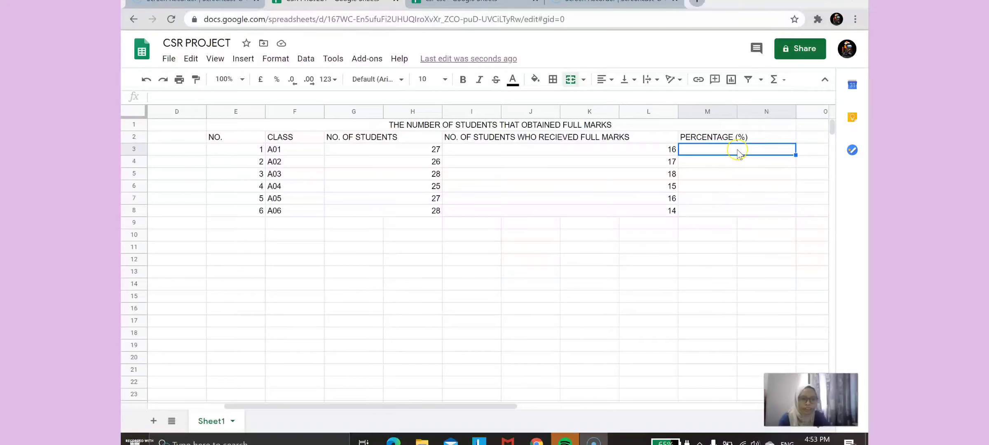
double_click(737, 150)
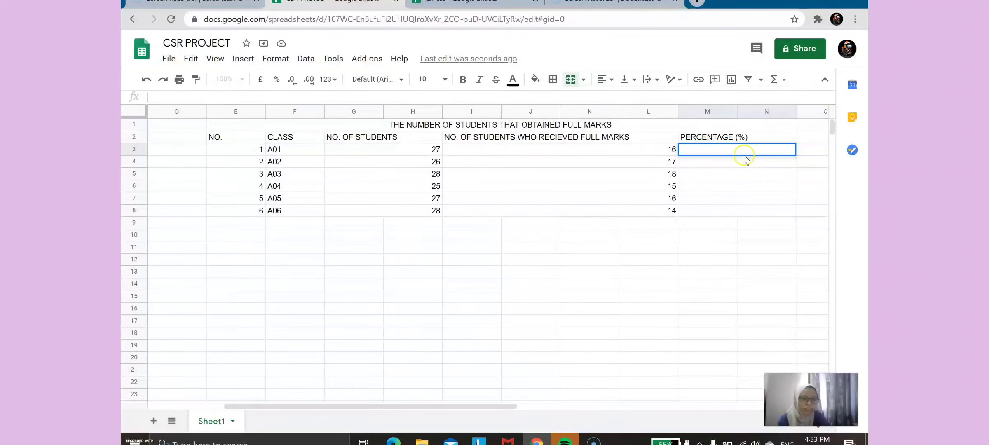
click(780, 82)
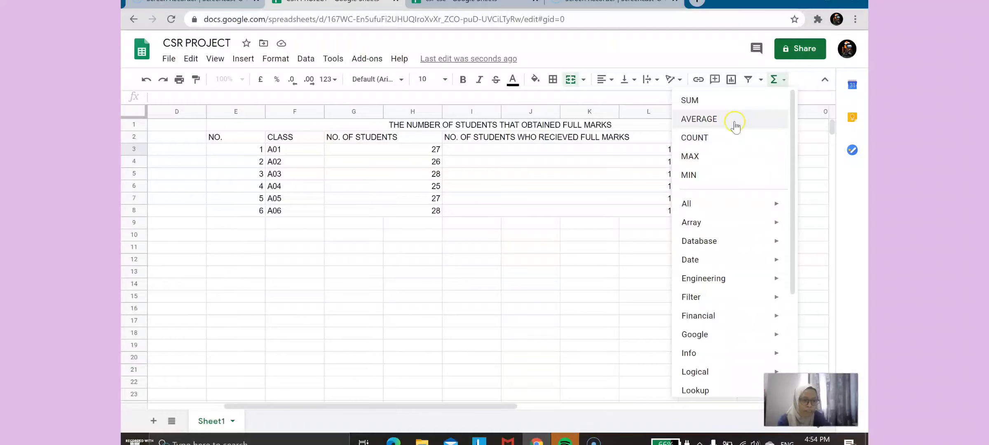
click(783, 81)
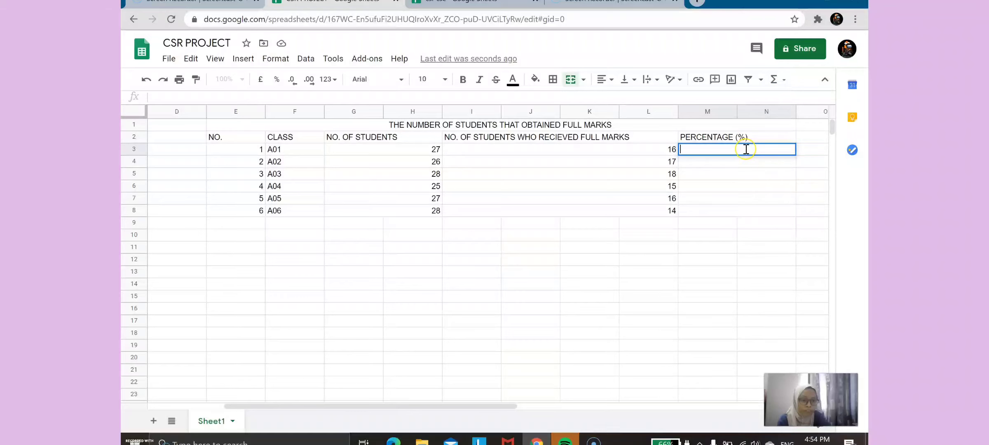
Enter the formula =(I3/G3)*100 in the class A01 cell under "PERCENTAGE (%)".
click(731, 155)
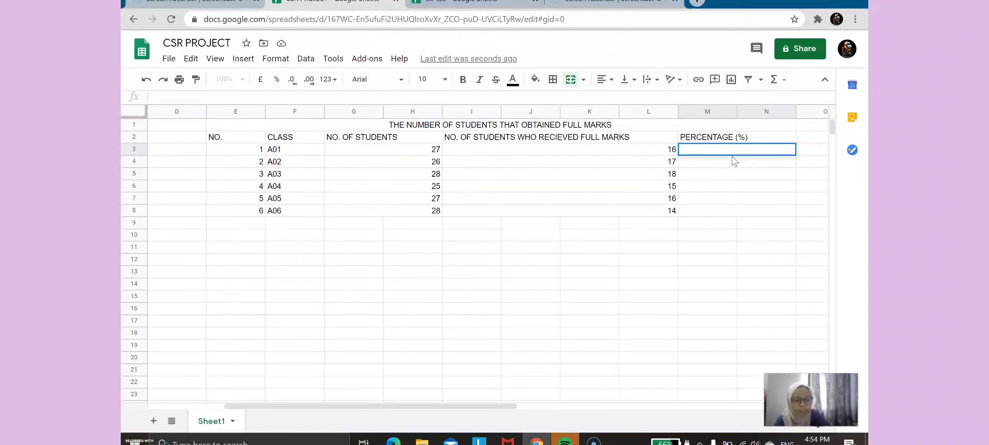
text(=)
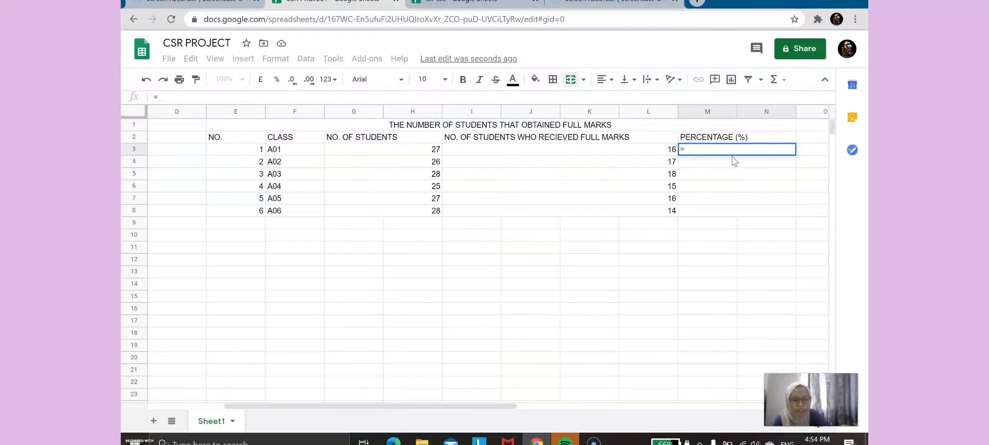
text(())
key(Left)
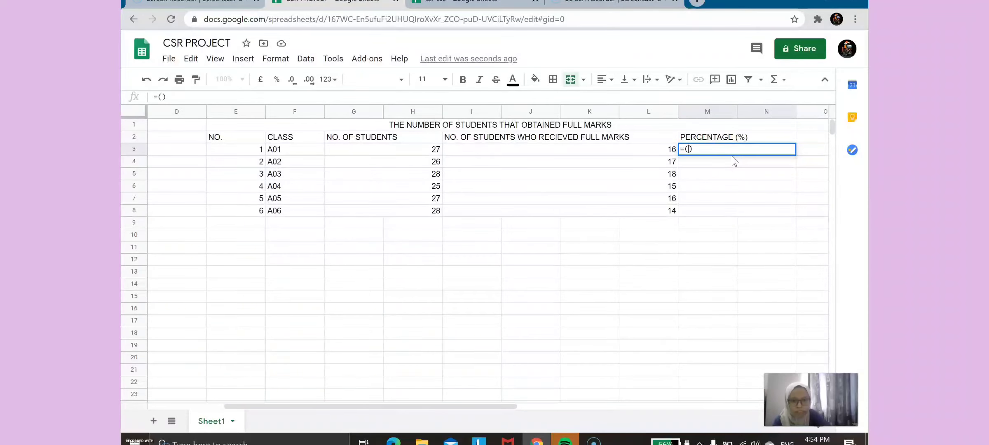
click(428, 154)
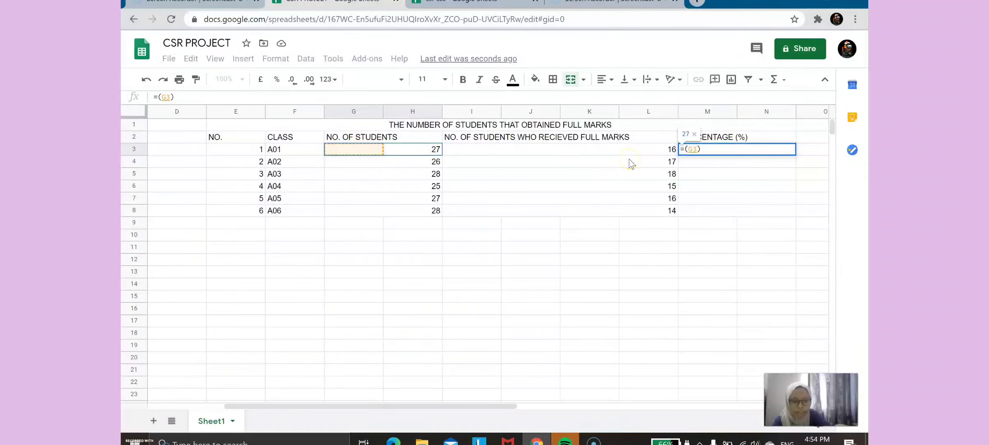
key(BackSpace)
key(BackSpace)
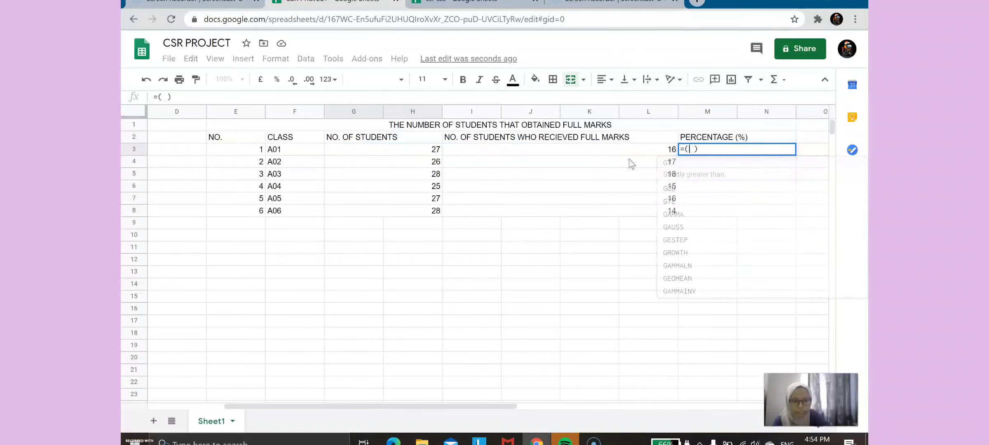
click(658, 150)
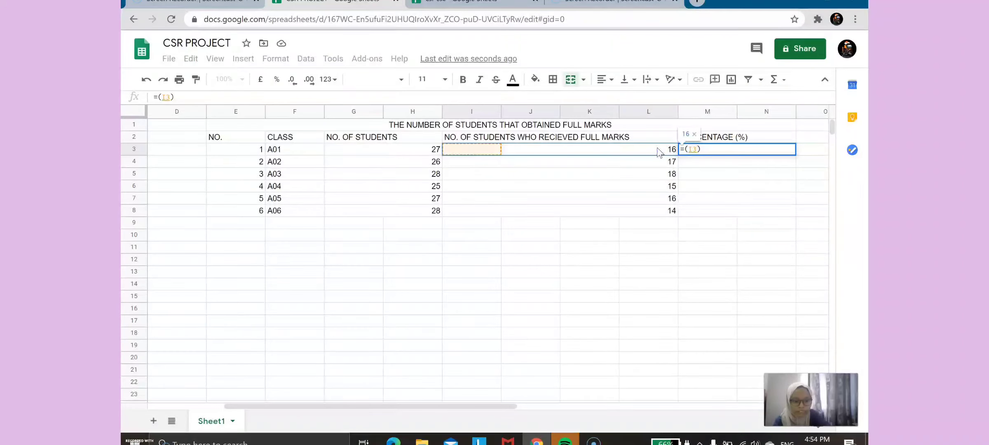
text(/)
click(424, 149)
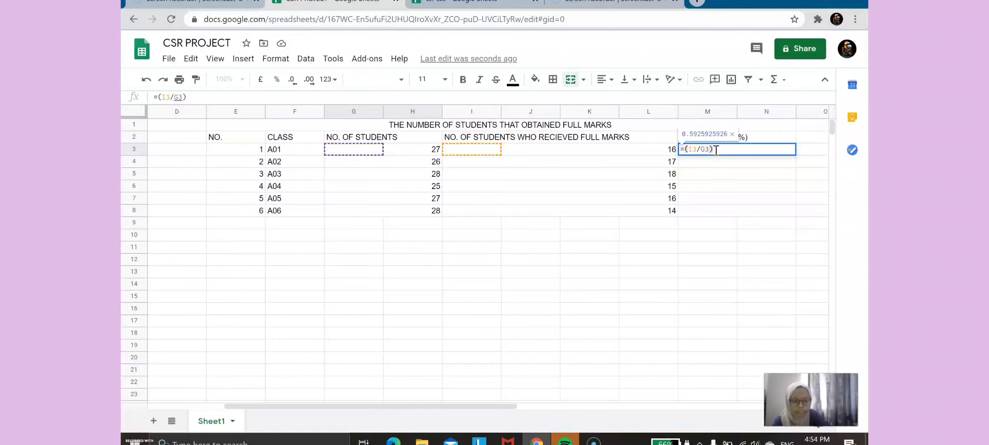
text(*100)
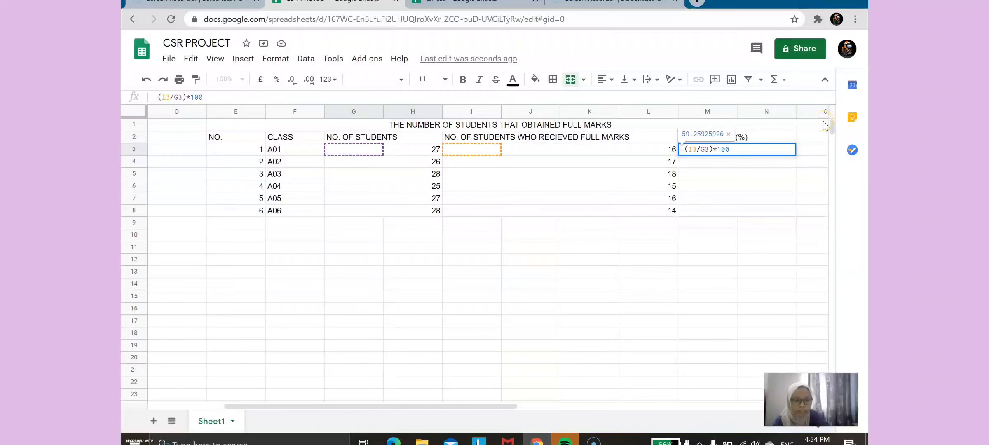
key(Return)
Reduce the class A01 percentage to one decimal place.
click(779, 150)
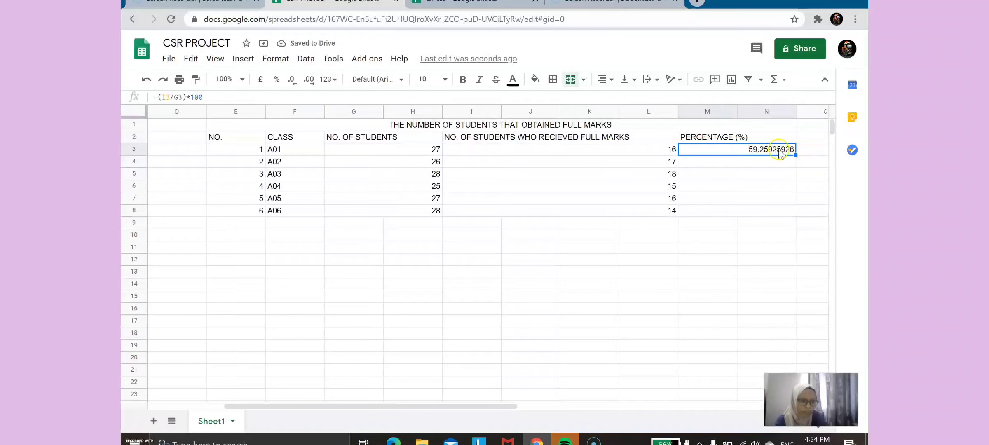
click(293, 82)
click(293, 82)
click(293, 82)
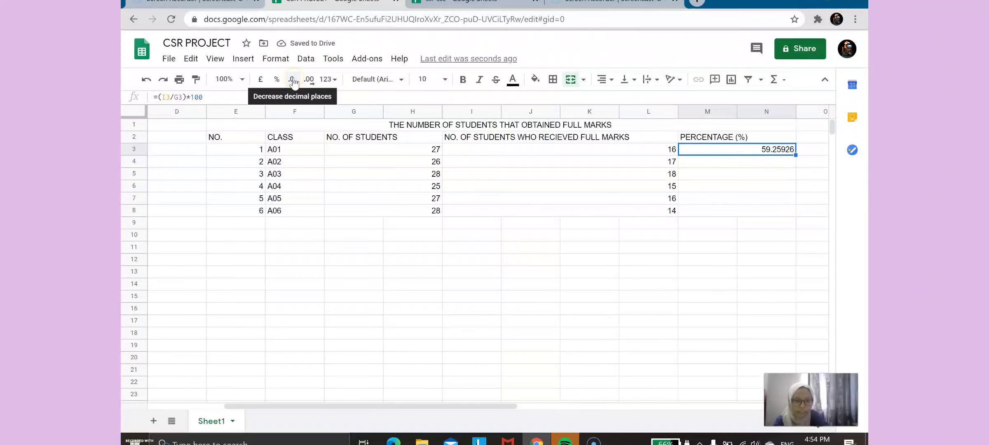
click(293, 82)
click(293, 81)
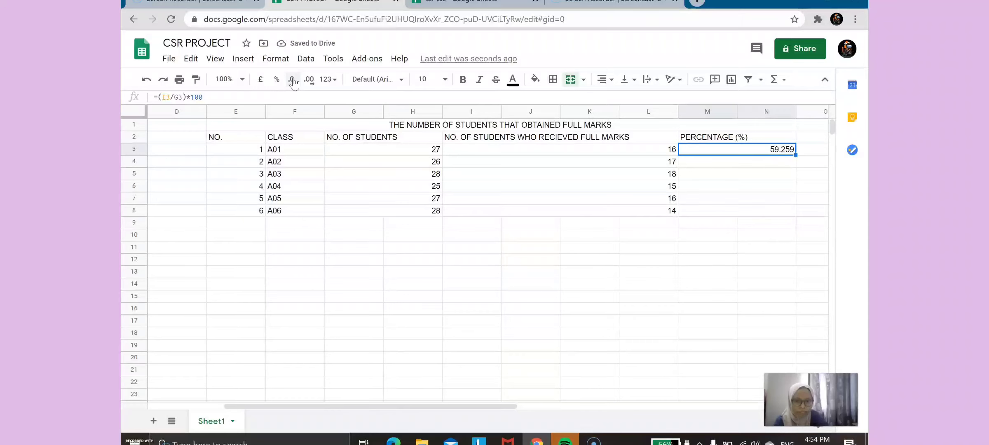
click(293, 82)
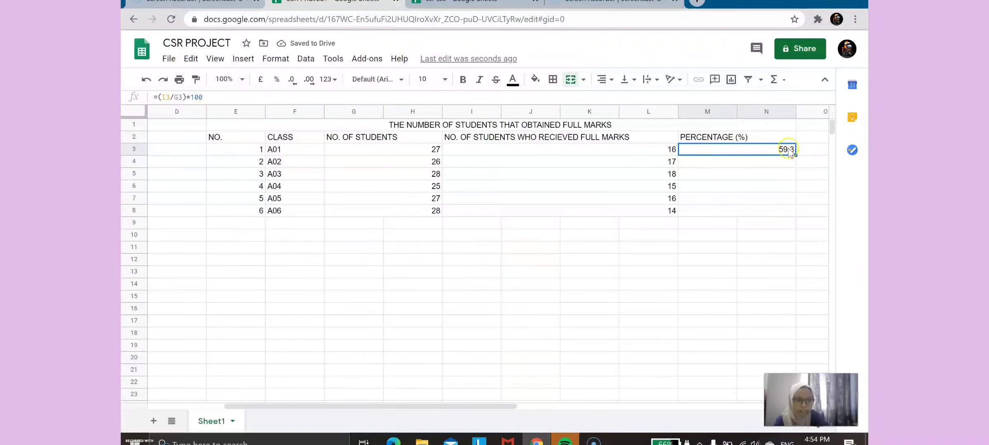
Fill the percentage formula from row 3 down to row 8 and check the copied cells.
click(789, 163)
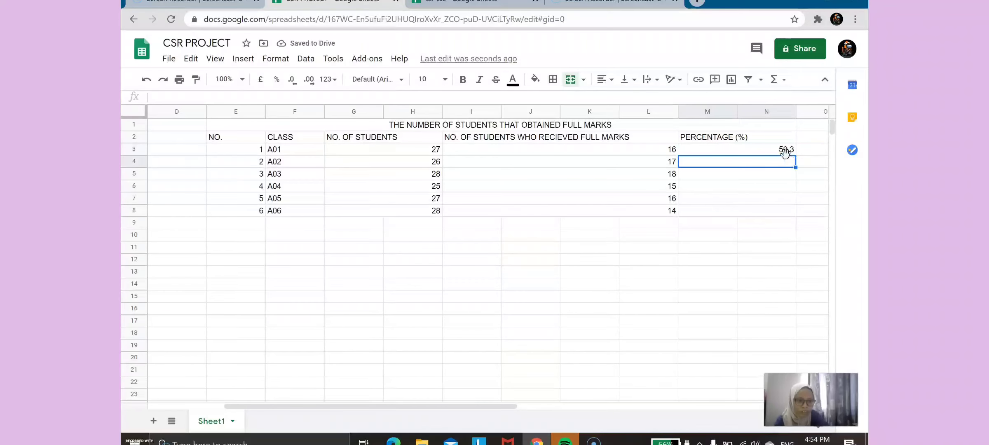
click(786, 152)
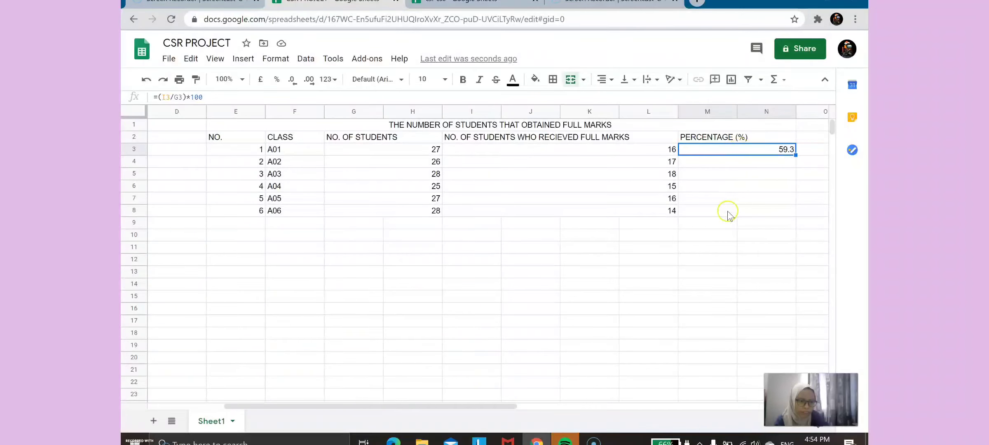
drag(794, 155, 788, 211)
click(757, 175)
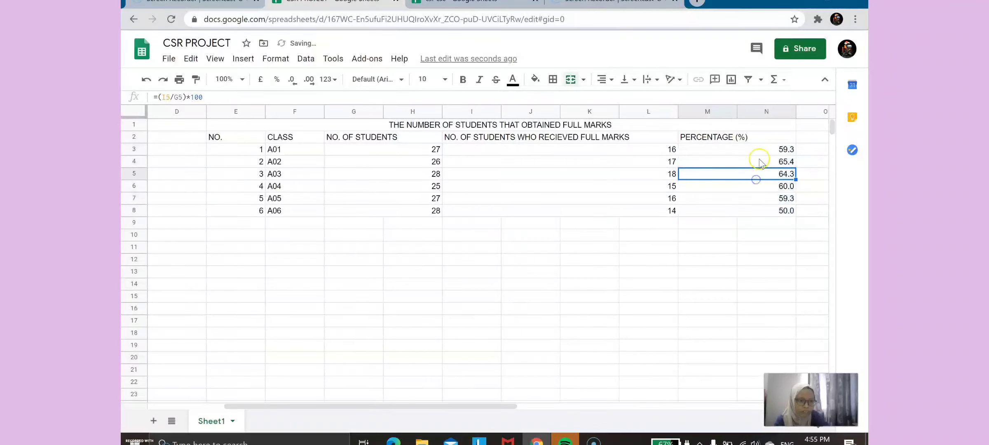
click(750, 209)
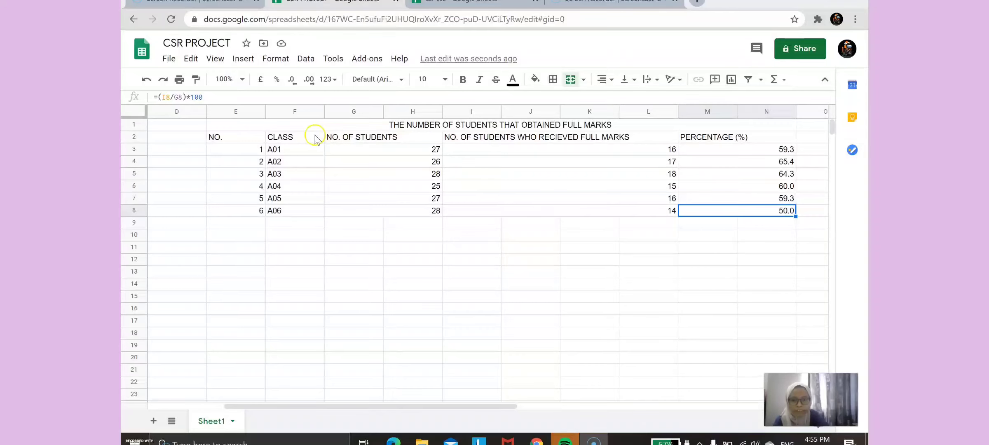
Give the merged title row "THE NUMBER OF STUDENTS THAT OBTAINED FULL MARKS" a light purple background fill.
click(408, 127)
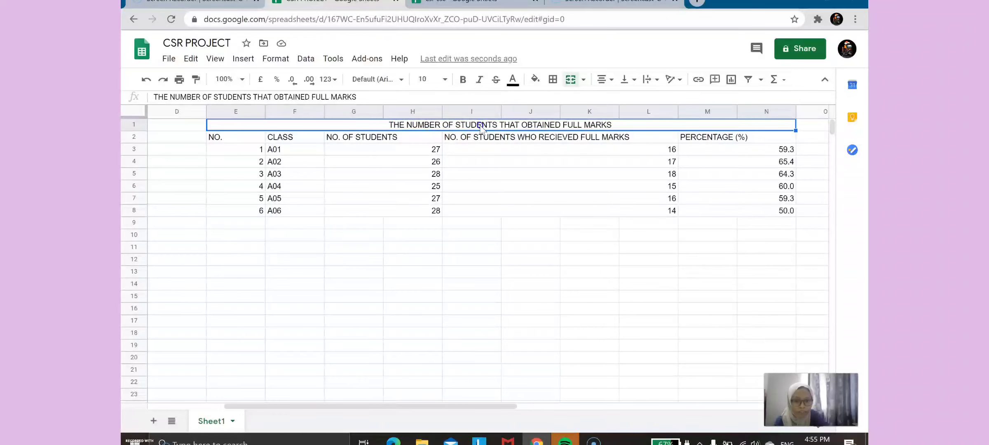
click(535, 79)
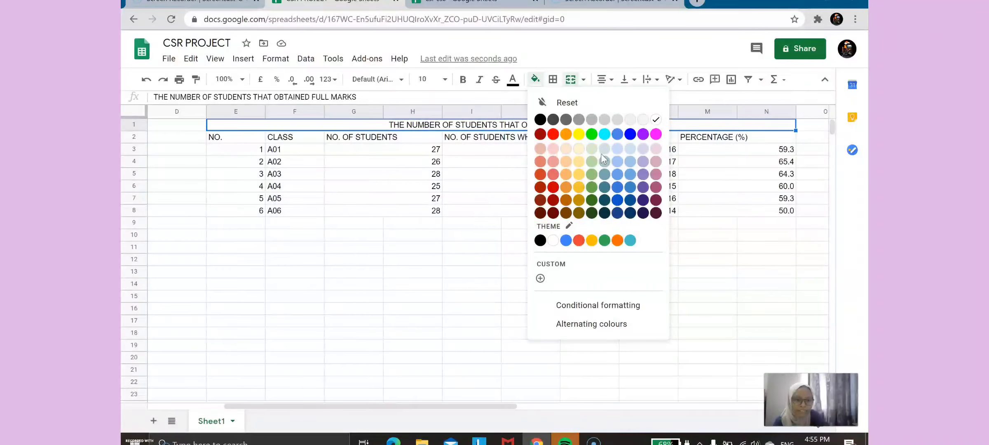
click(630, 149)
click(567, 187)
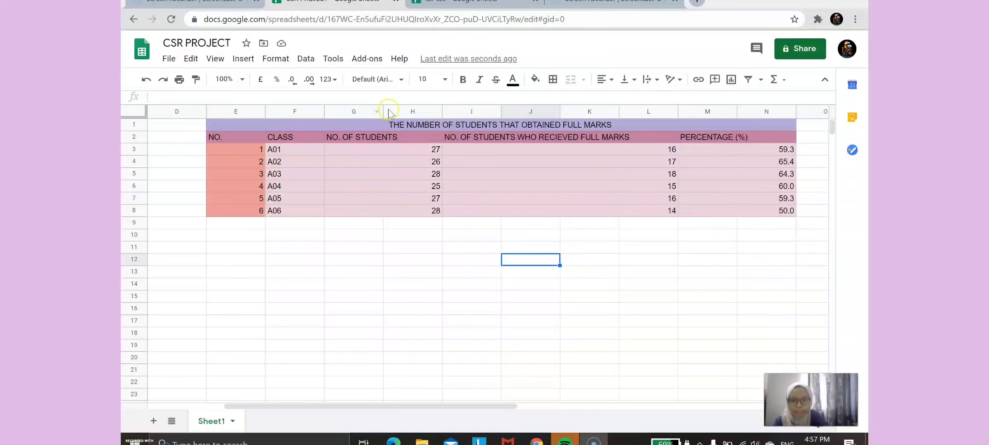
Make the table title text in row 1 bold.
click(390, 126)
triple_click(396, 125)
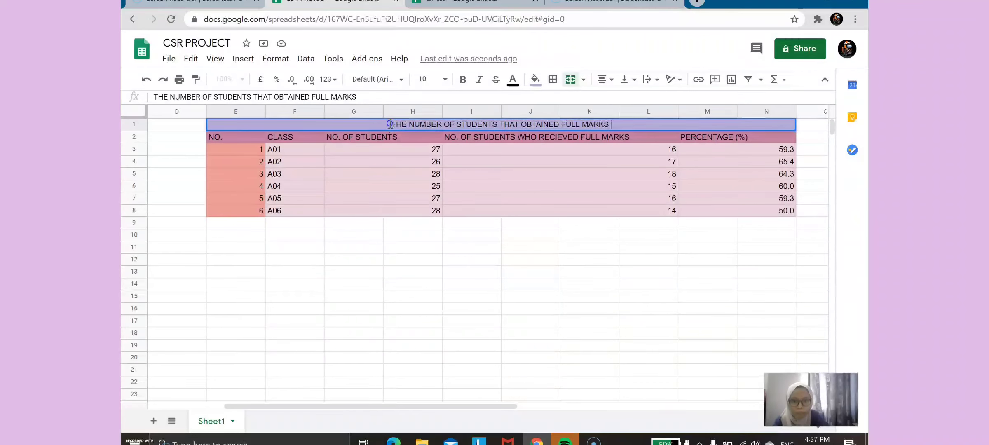
click(463, 79)
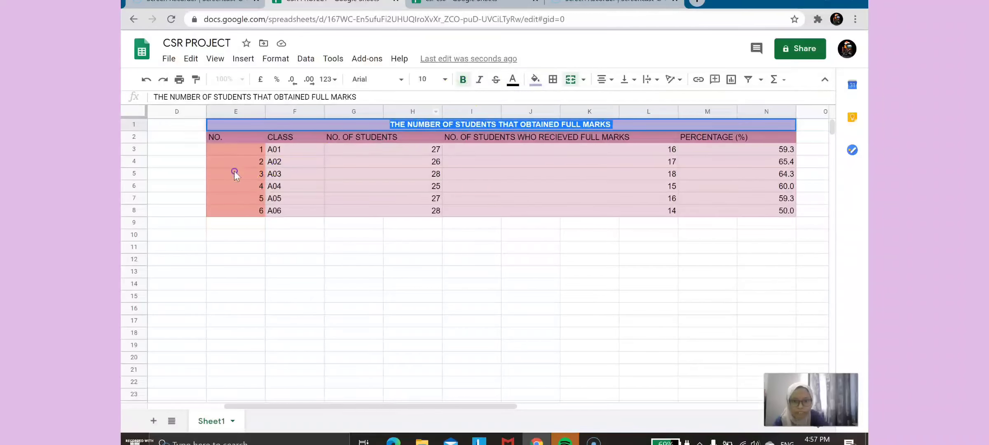
Make the column headings in row 2 bold, from "NO." through "PERCENTAGE (%)".
click(221, 137)
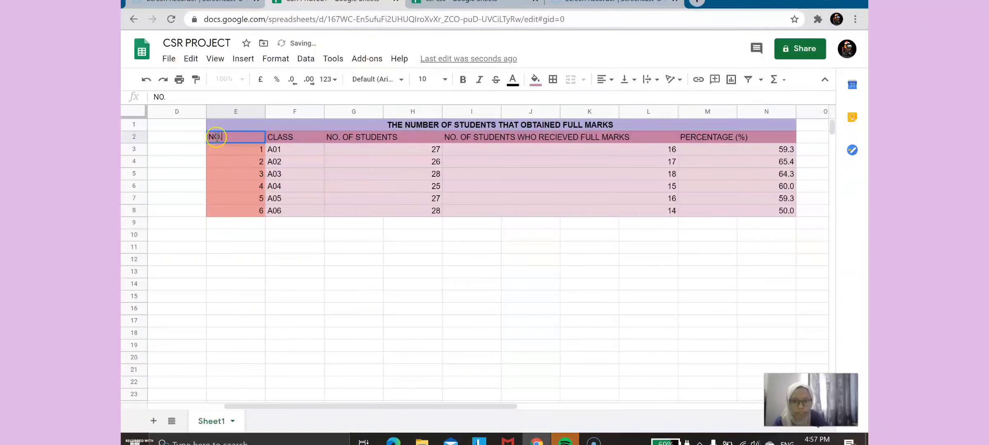
click(224, 136)
double_click(216, 137)
click(463, 79)
click(271, 138)
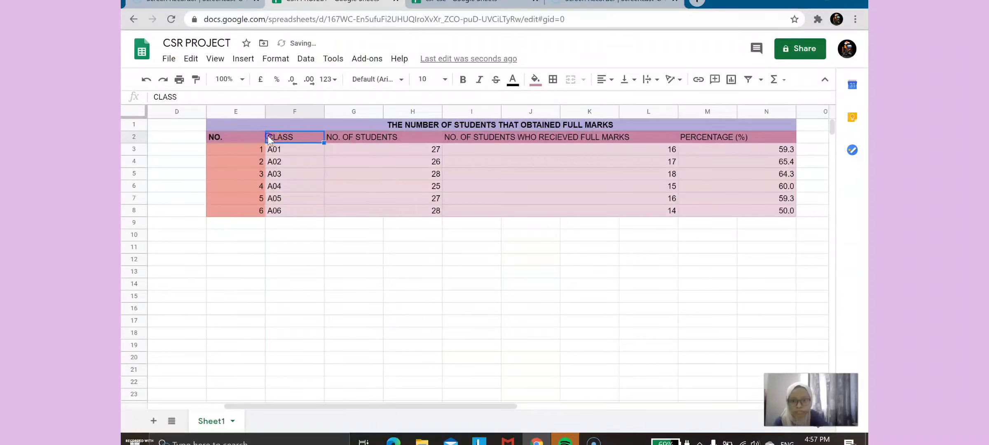
double_click(284, 136)
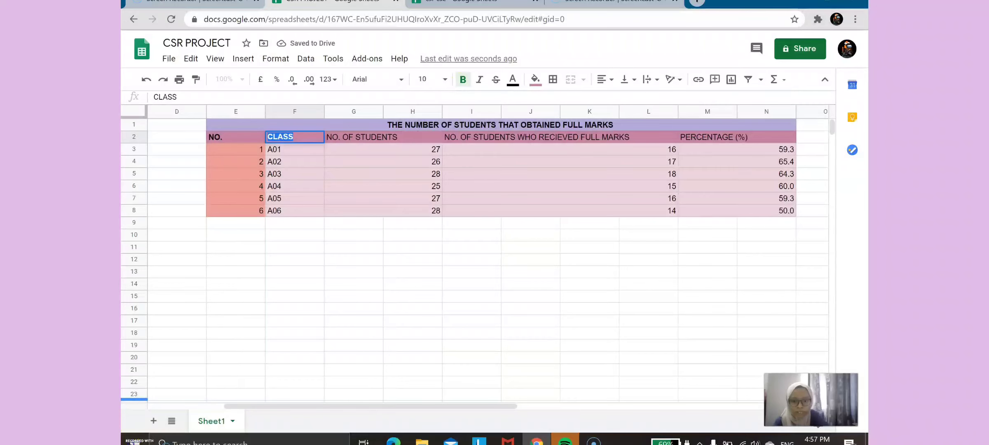
click(387, 248)
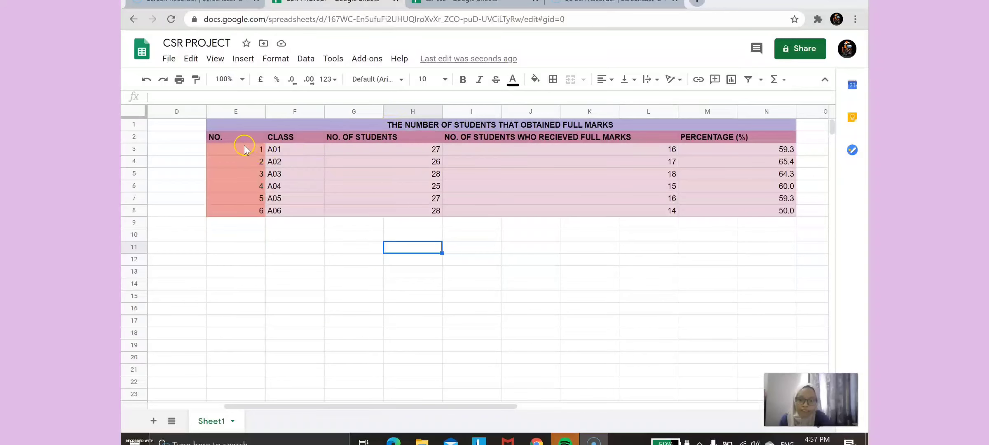
Centre the row 2 headings from "NO." to "PERCENTAGE (%)" horizontally and align them vertically to the middle.
click(382, 123)
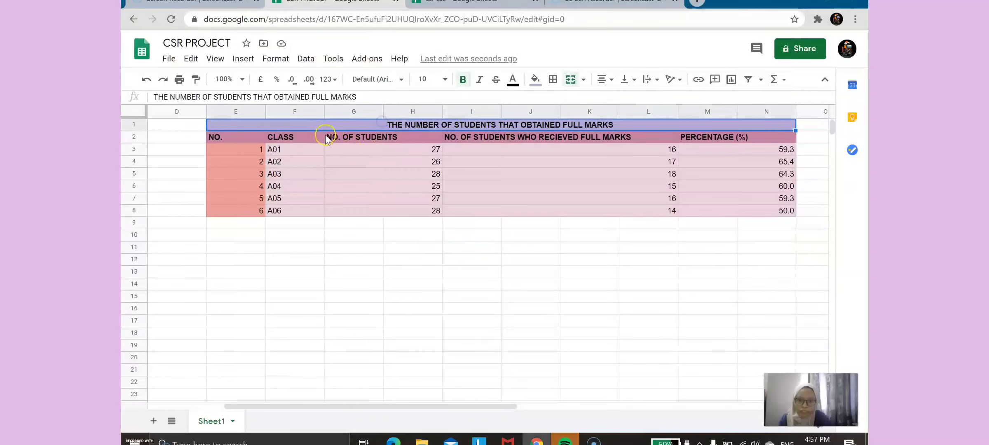
click(216, 136)
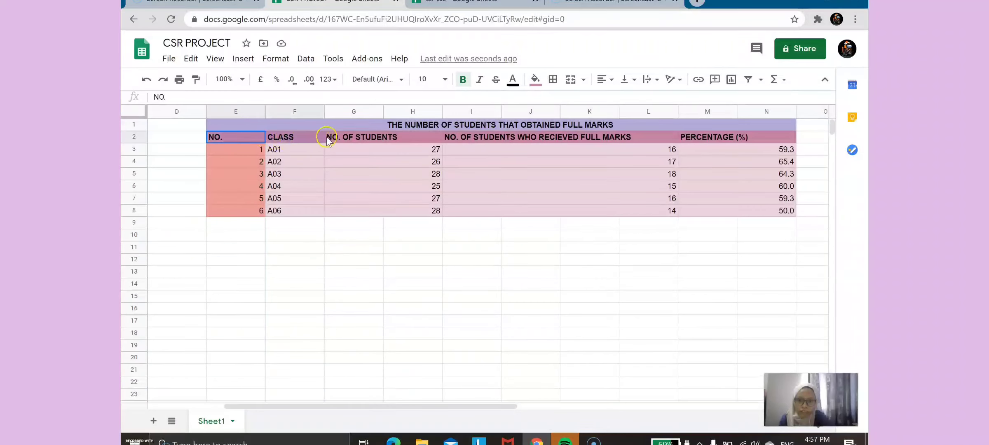
shift+click(717, 137)
click(607, 80)
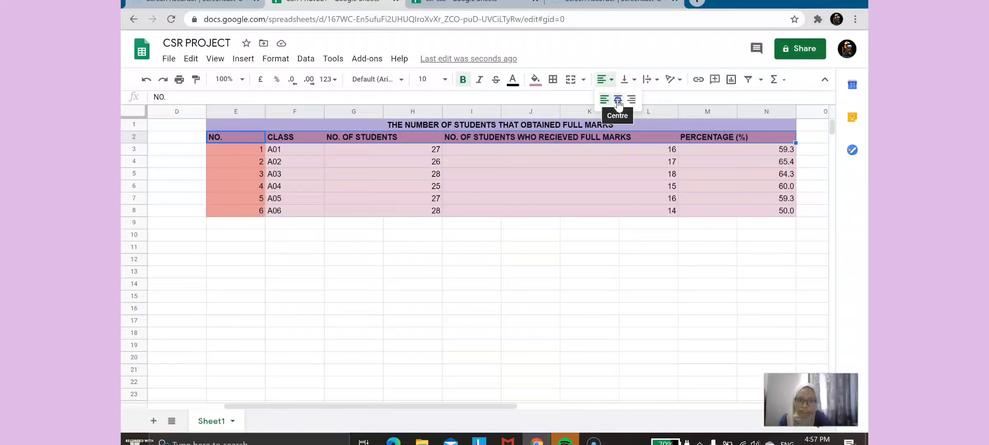
click(617, 101)
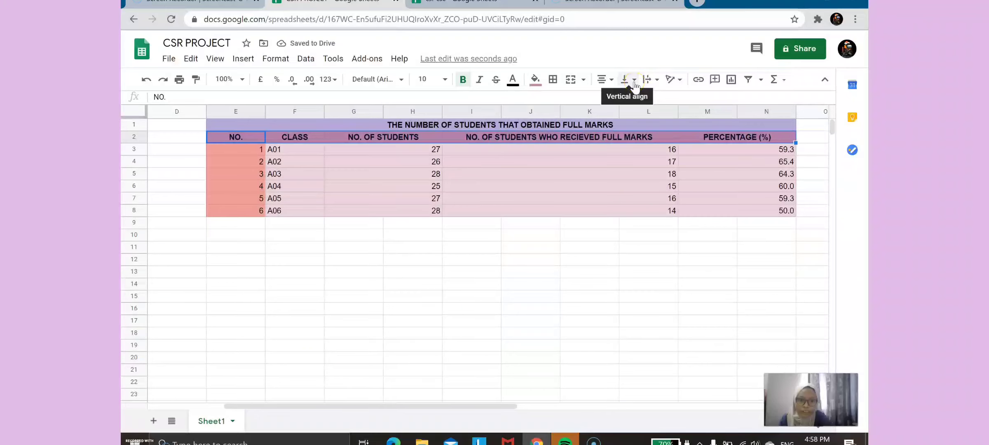
click(634, 80)
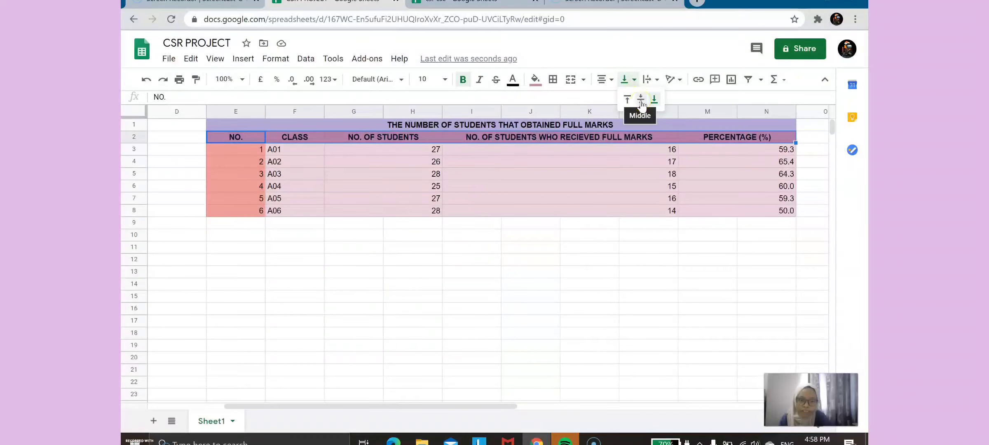
click(640, 101)
Centre the data in rows 3 to 8, columns E to N, horizontally and align it vertically to the middle.
click(428, 164)
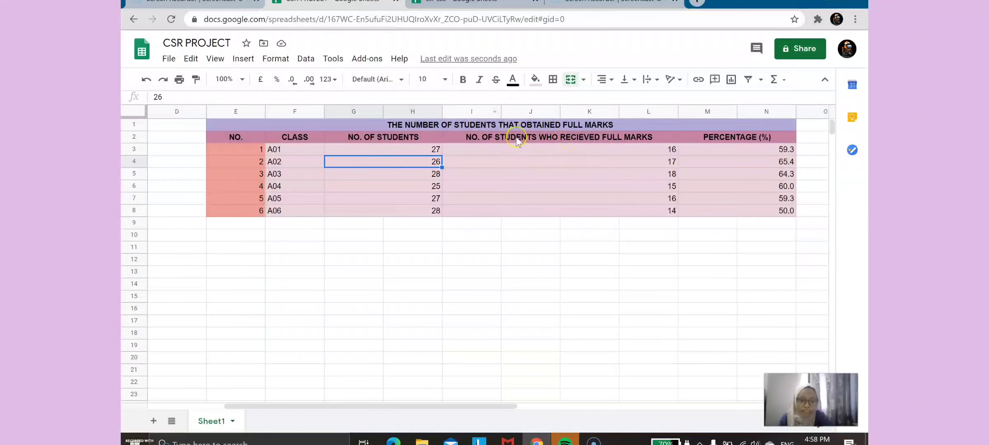
drag(248, 149, 693, 207)
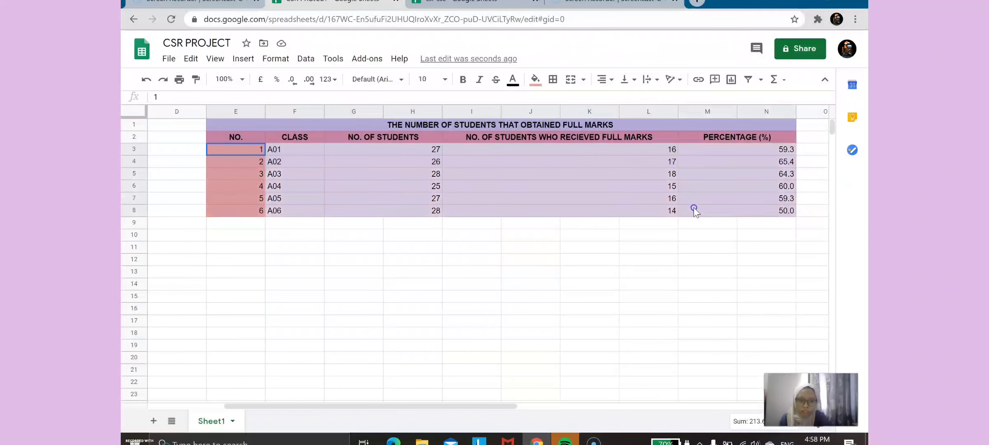
click(602, 79)
click(617, 100)
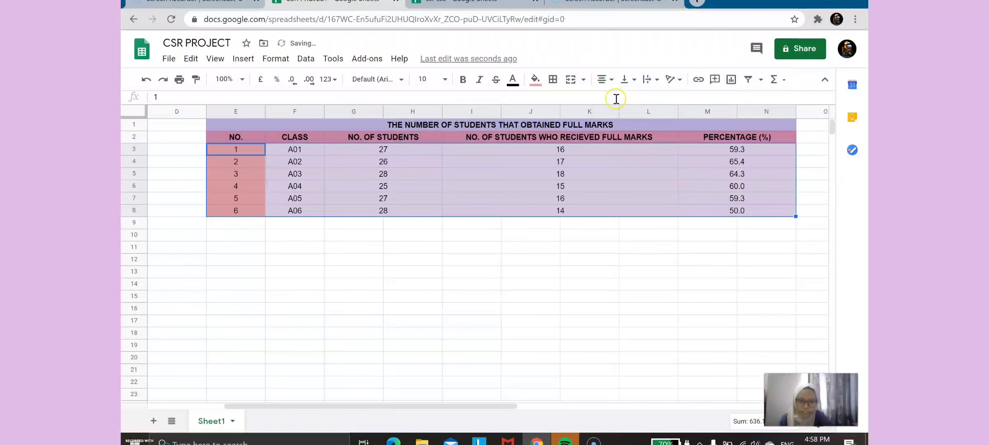
click(626, 80)
click(640, 100)
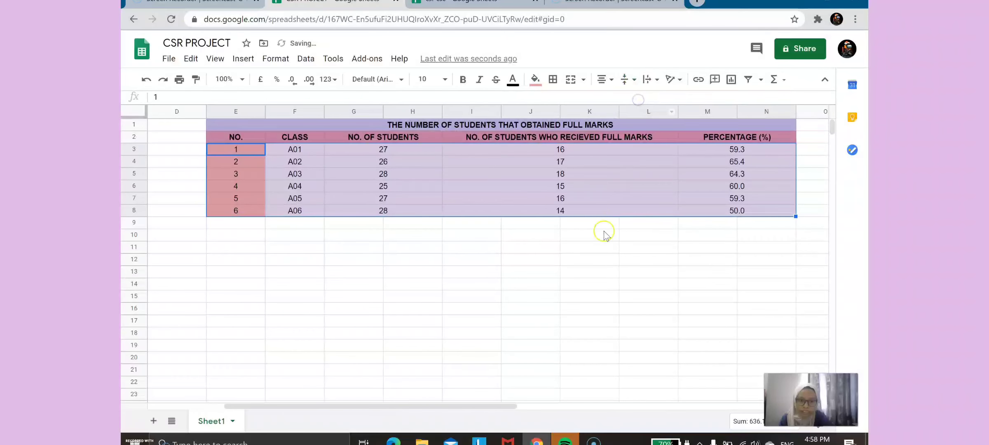
click(615, 247)
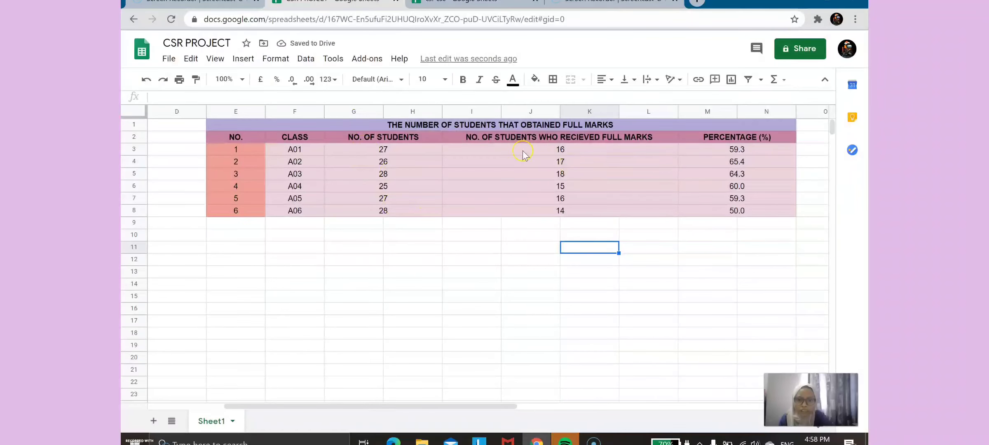
Apply all borders to the whole table, from the title in row 1 down to row 8, columns E to N.
click(255, 125)
drag(616, 134, 687, 210)
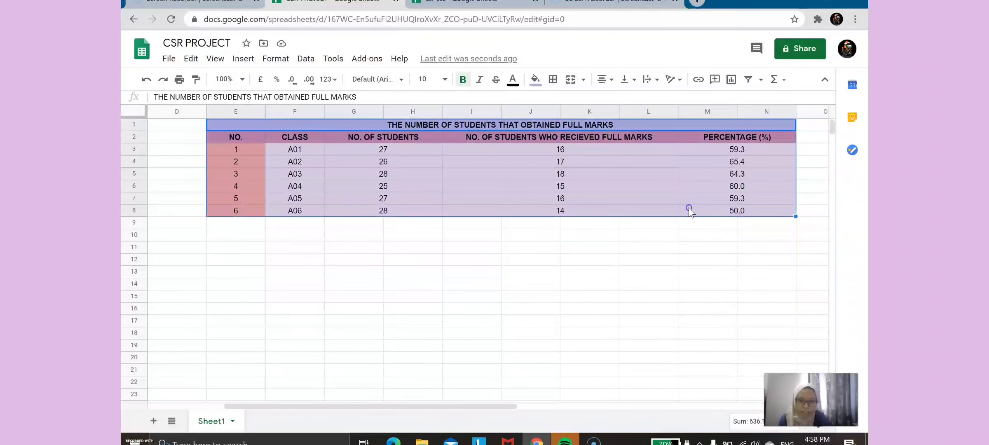
click(553, 83)
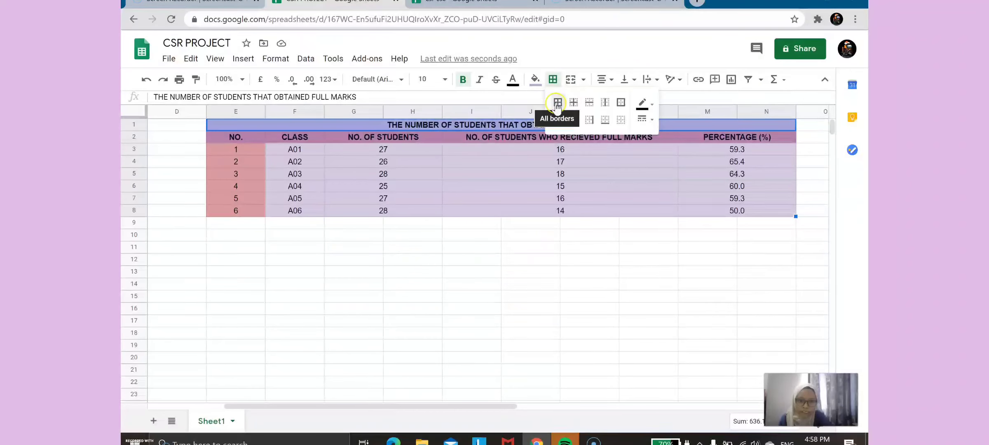
click(557, 104)
click(536, 236)
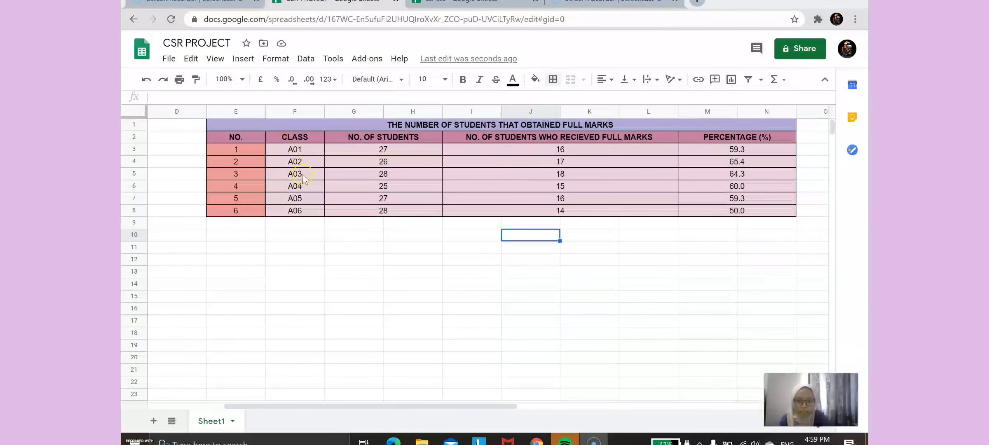
drag(280, 151, 298, 211)
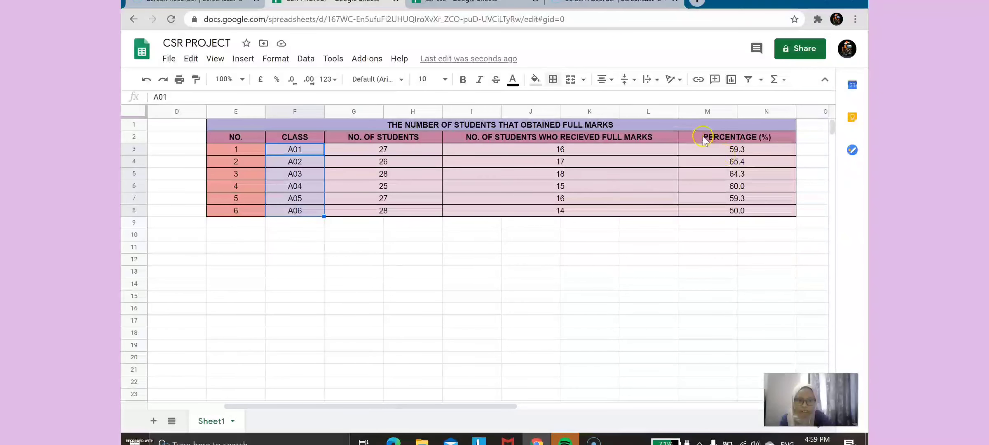
click(720, 142)
drag(720, 142, 722, 211)
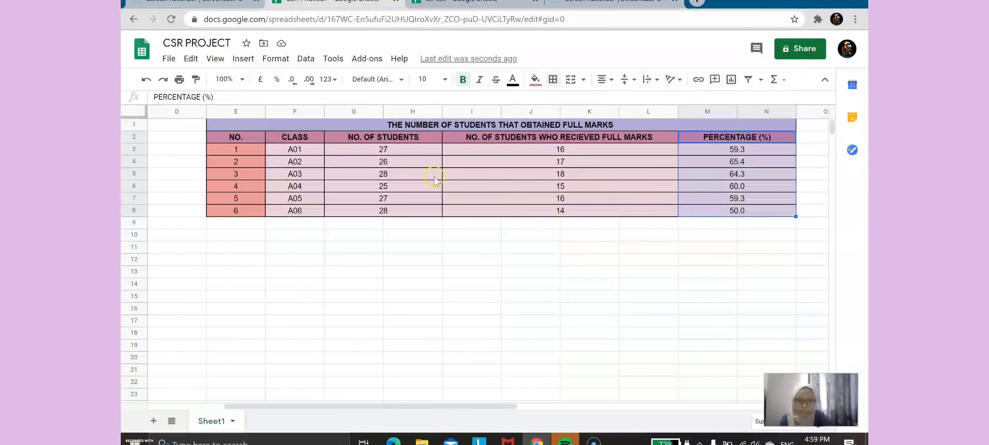
drag(269, 140, 294, 200)
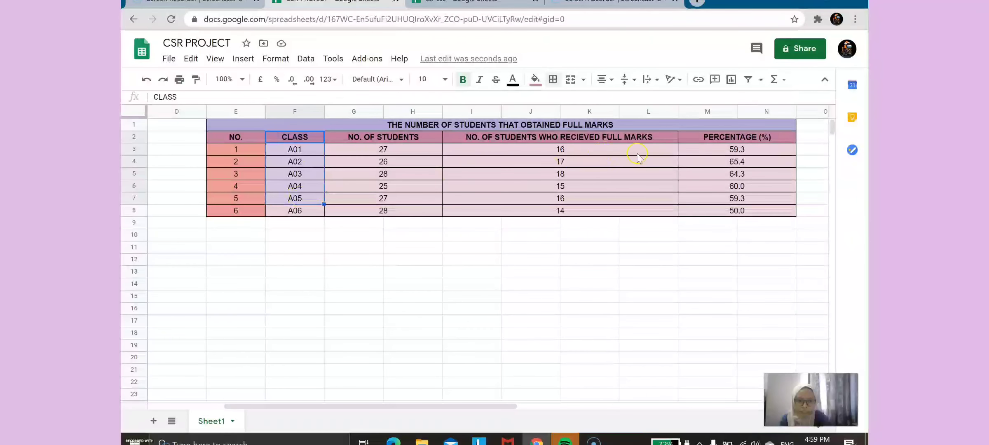
drag(754, 190, 718, 212)
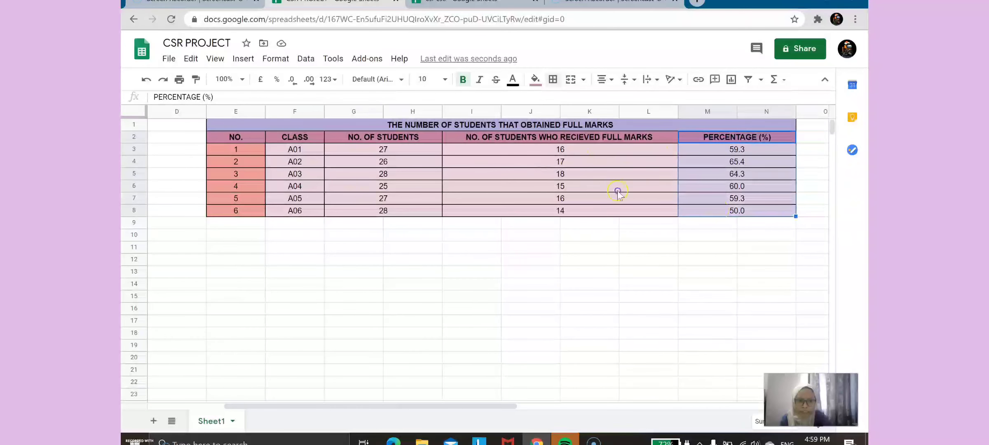
Insert a chart based on both the CLASS column (F2:F8) and the PERCENTAGE (%) column (M2:N8).
click(291, 138)
drag(281, 136, 302, 211)
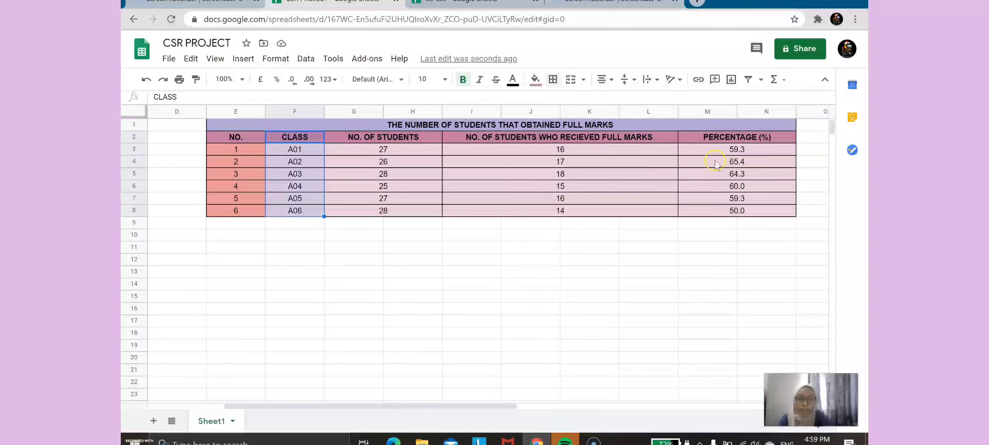
drag(715, 140, 728, 212)
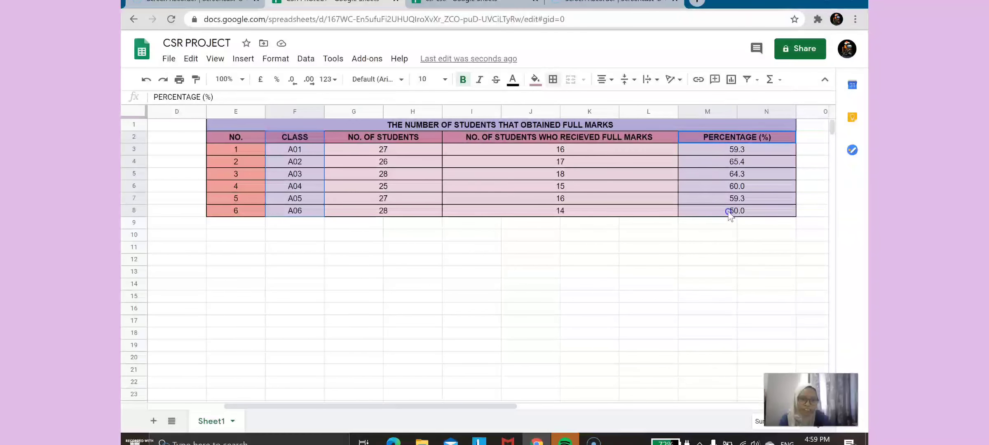
drag(728, 212, 728, 212)
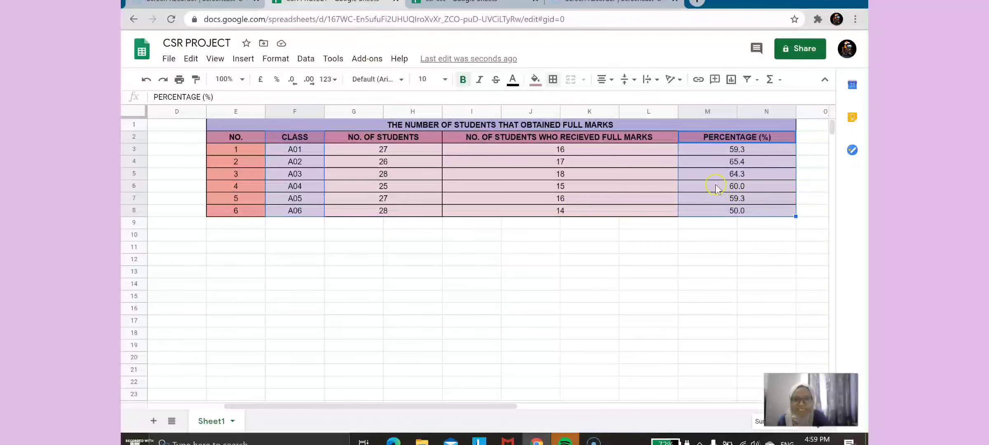
click(239, 58)
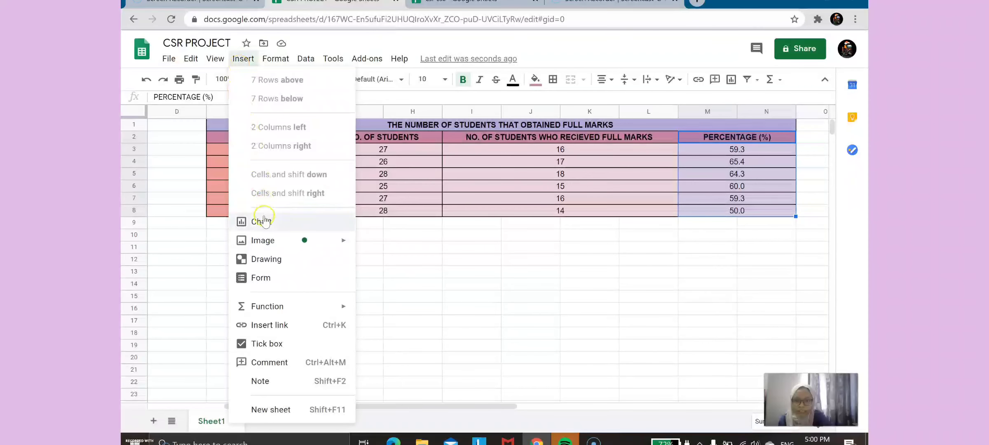
click(262, 222)
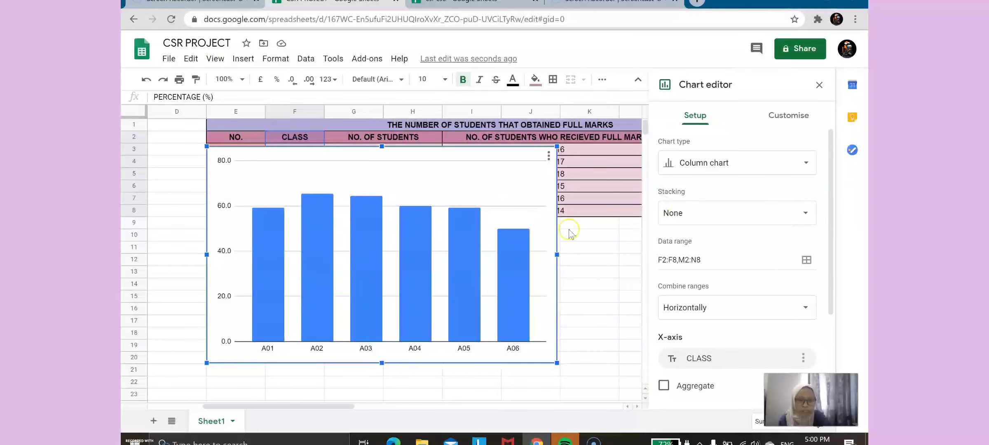
Try the pie chart and doughnut chart types for the inserted chart.
click(723, 169)
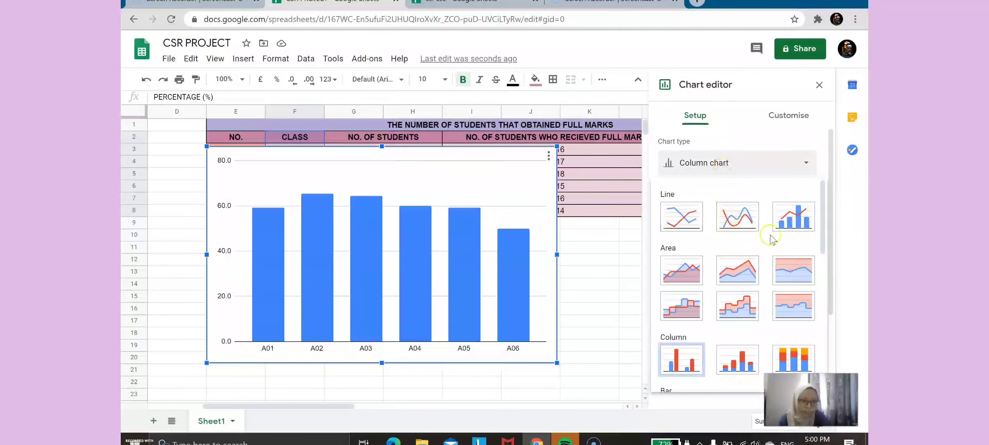
scroll(748, 287, down, 2)
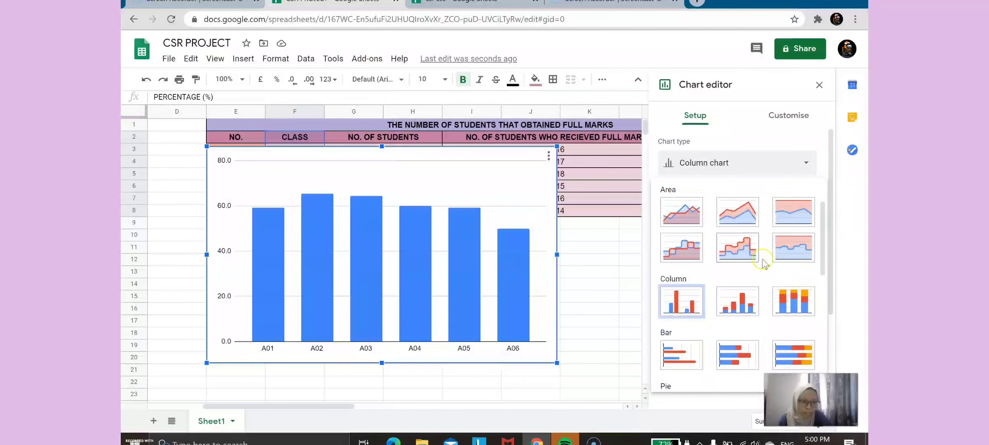
scroll(771, 274, down, 3)
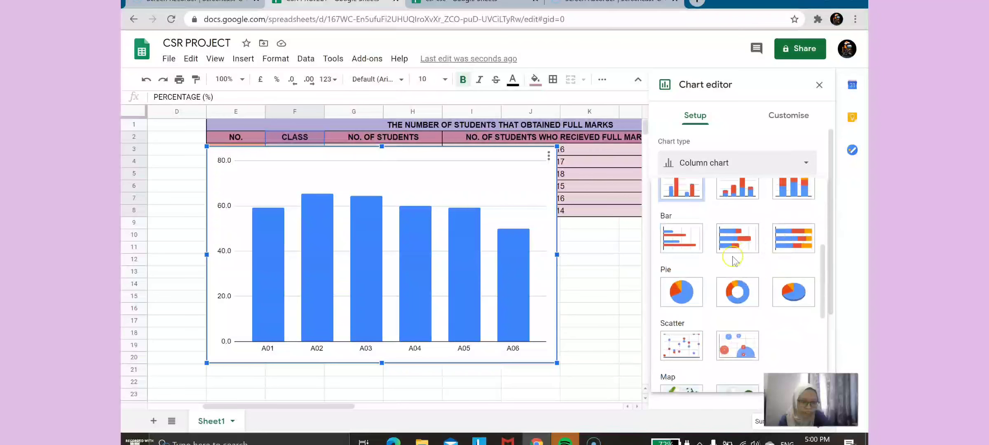
click(681, 294)
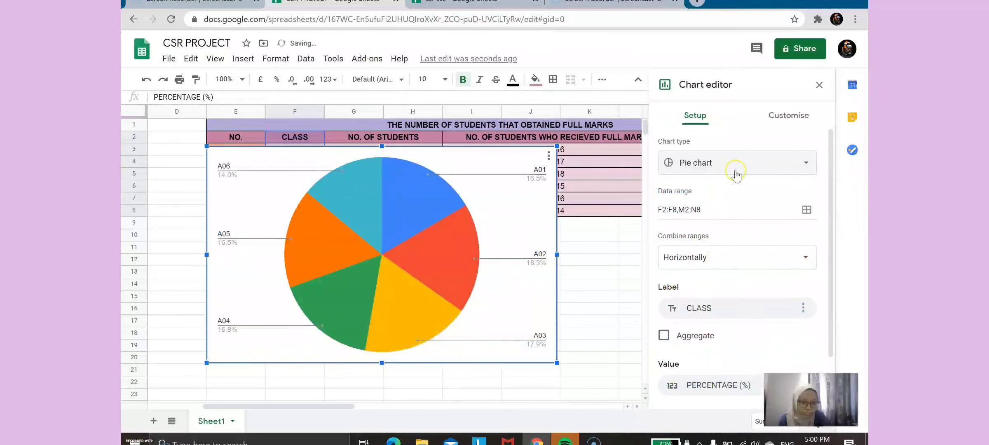
click(735, 168)
scroll(738, 288, down, 4)
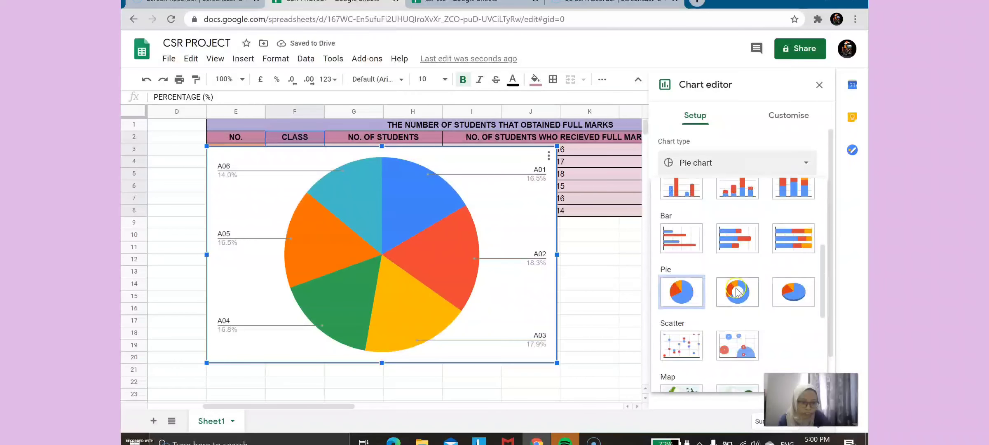
click(736, 292)
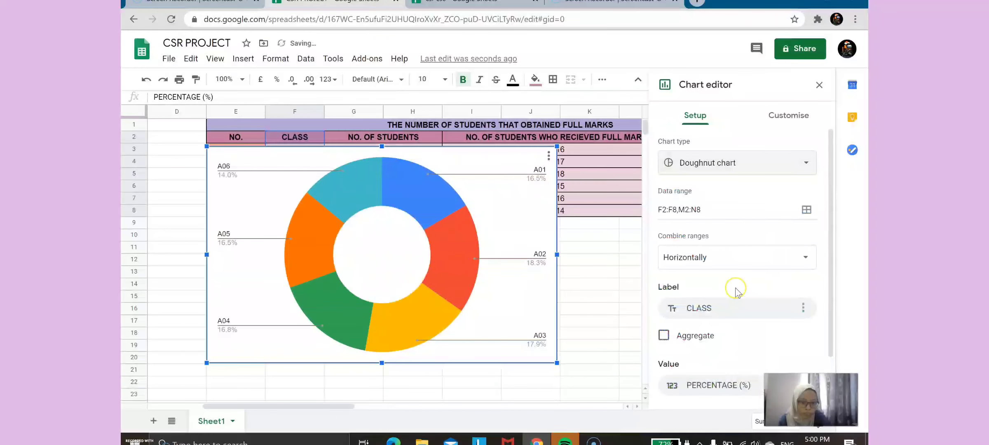
click(739, 163)
scroll(747, 230, down, 4)
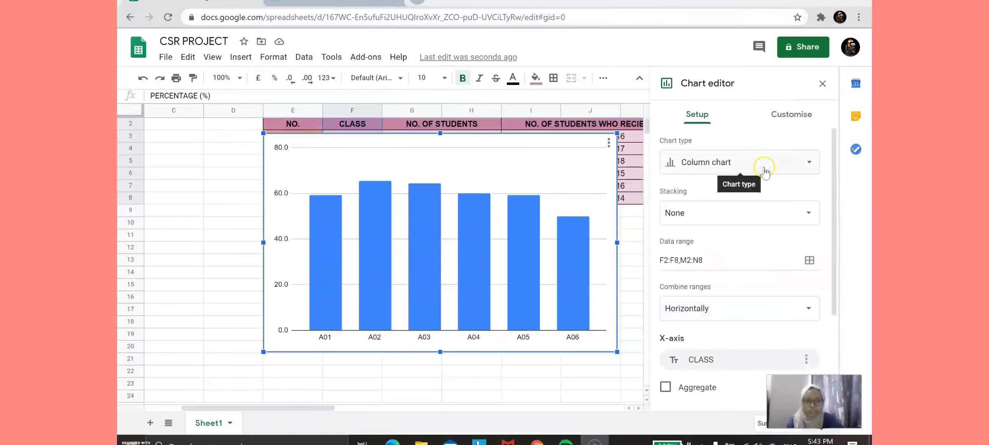
Look through the available chart types, from line and area to map and other charts.
click(762, 163)
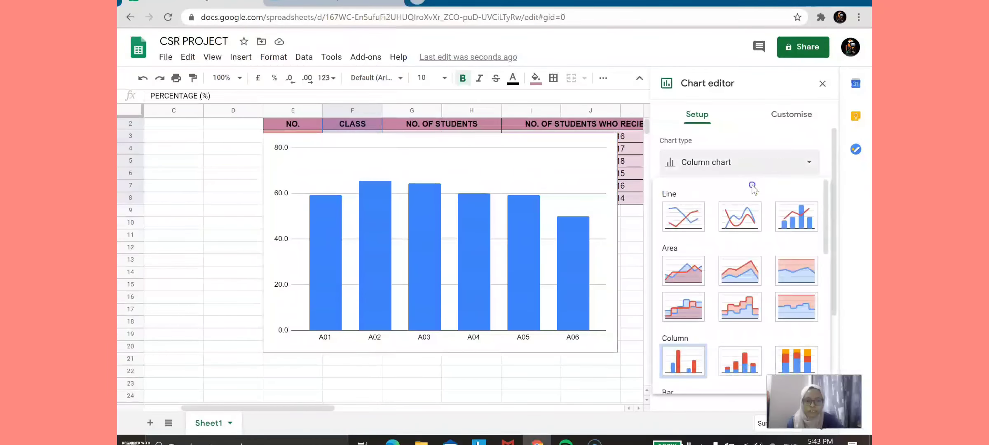
scroll(754, 184, down, 8)
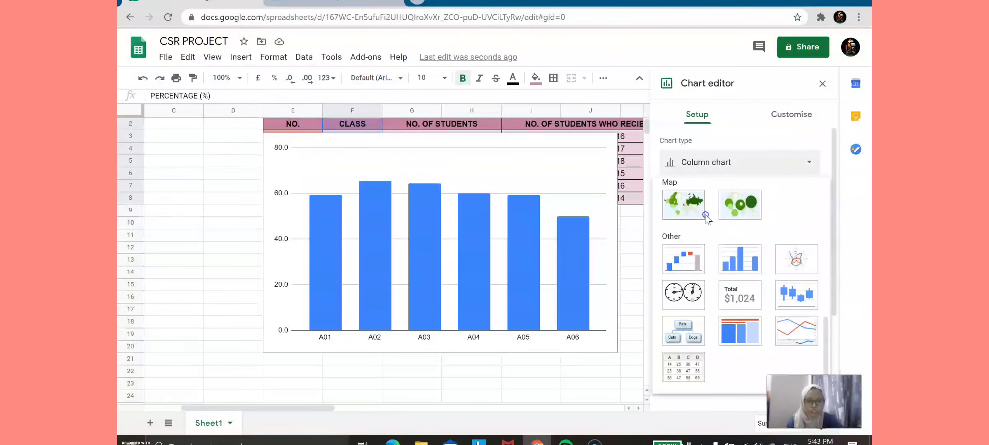
scroll(771, 212, up, 5)
scroll(772, 211, down, 3)
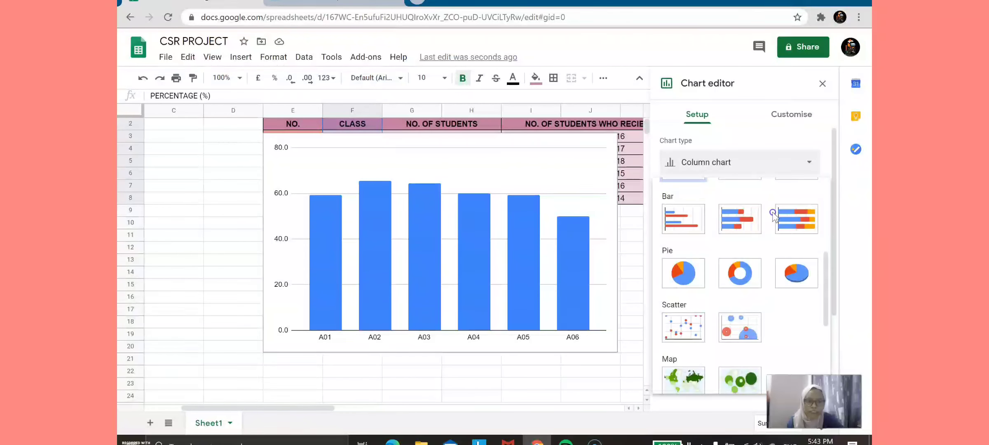
scroll(772, 212, up, 6)
scroll(771, 212, up, 1)
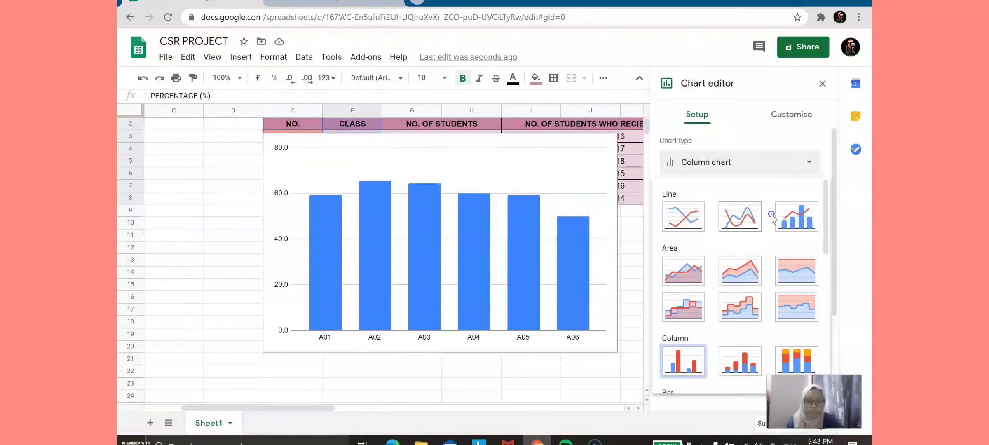
click(760, 162)
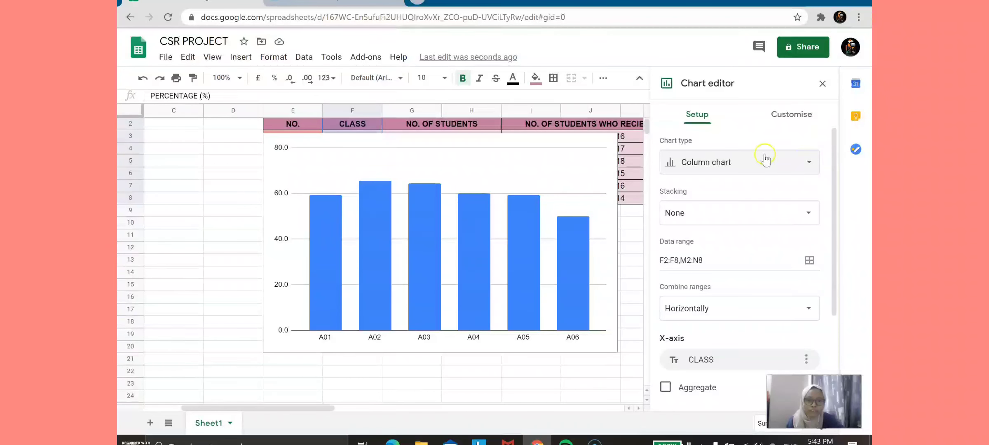
Set the chart's background colour to light blue and its border colour to black.
click(808, 116)
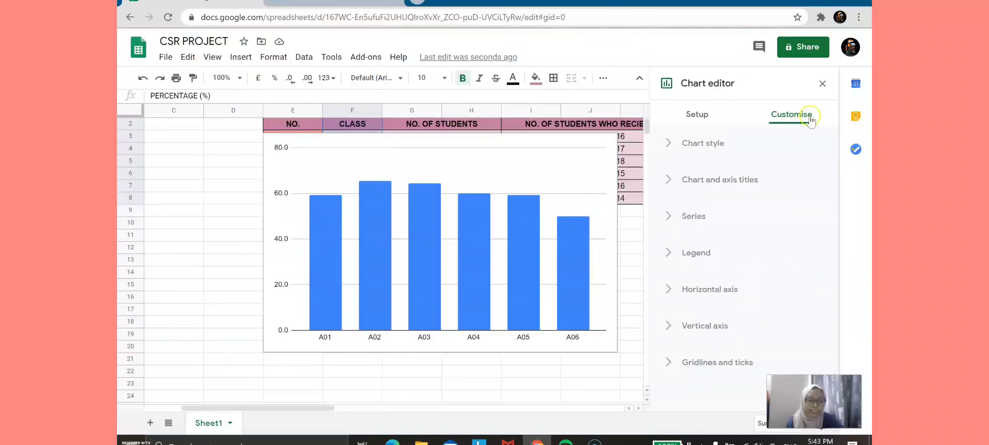
click(688, 144)
scroll(705, 138, up, 2)
click(682, 191)
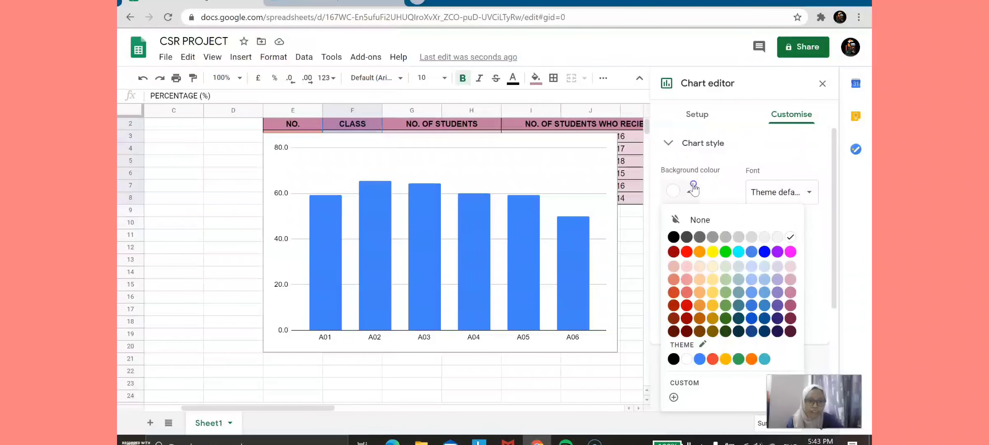
click(738, 266)
click(684, 191)
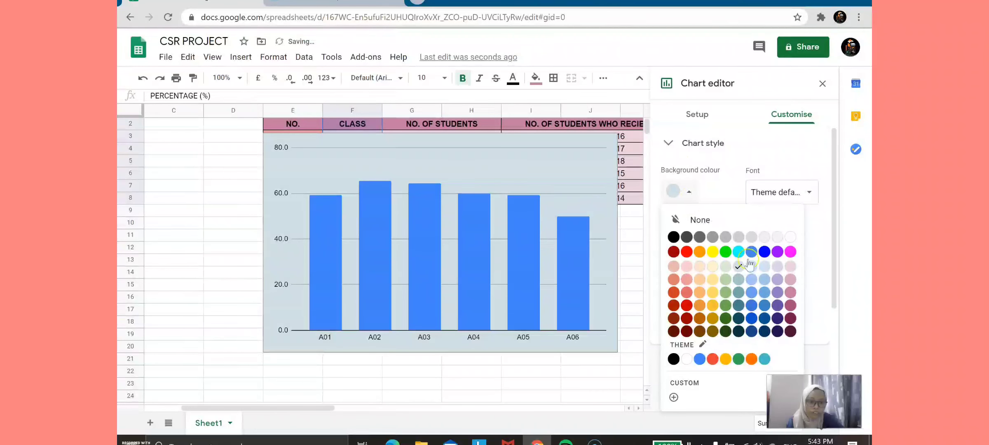
click(751, 267)
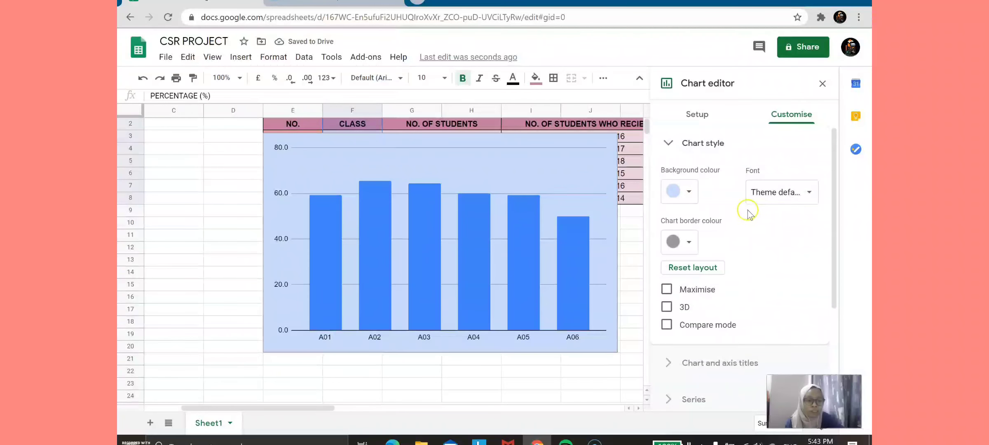
click(692, 243)
click(673, 287)
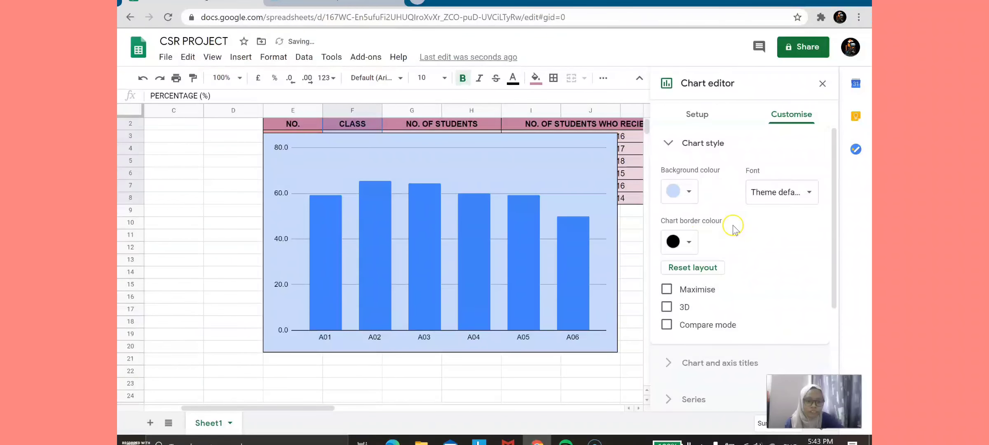
Try the 3D option on the column chart and switch it off again.
scroll(734, 194, down, 1)
scroll(735, 223, up, 1)
scroll(700, 231, down, 1)
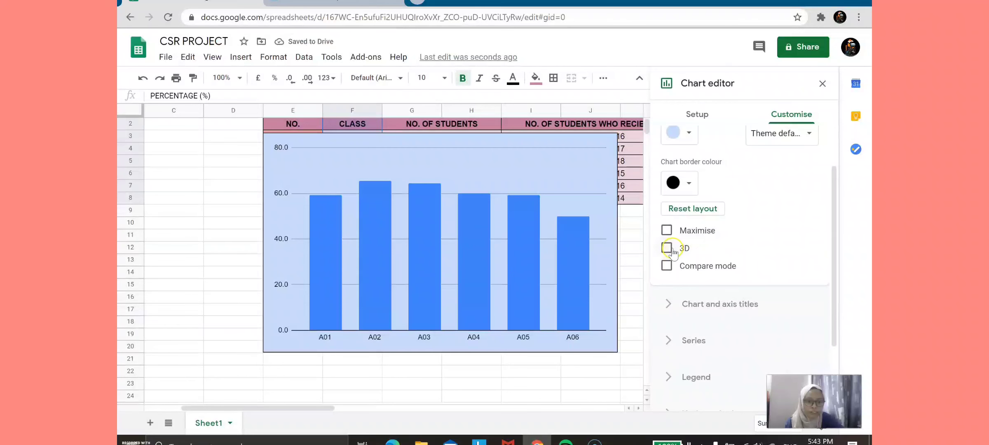
click(667, 247)
click(667, 248)
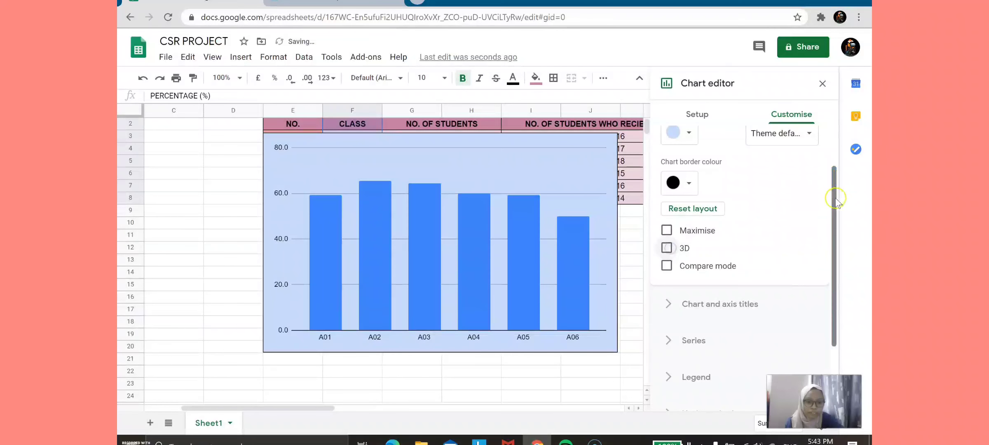
Give the chart the title "PERCENTAGE OF STUDENTS OBTAINED FULL MARKS".
drag(834, 198, 752, 241)
click(752, 243)
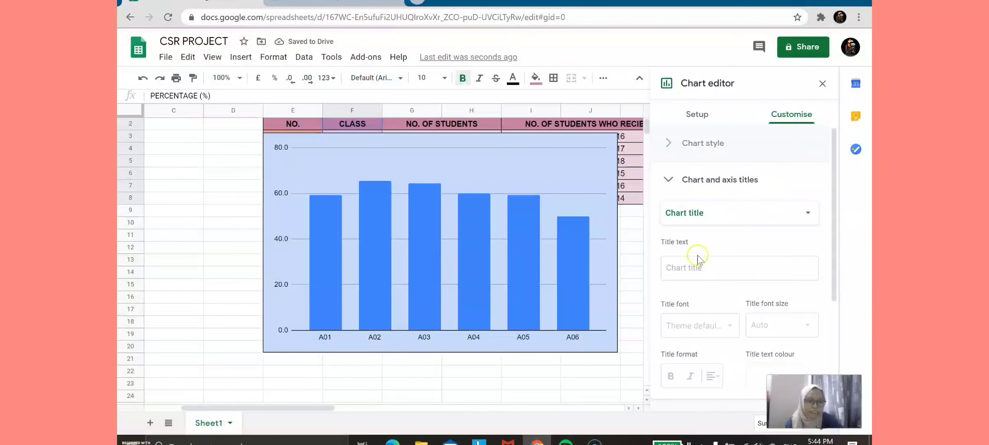
click(692, 267)
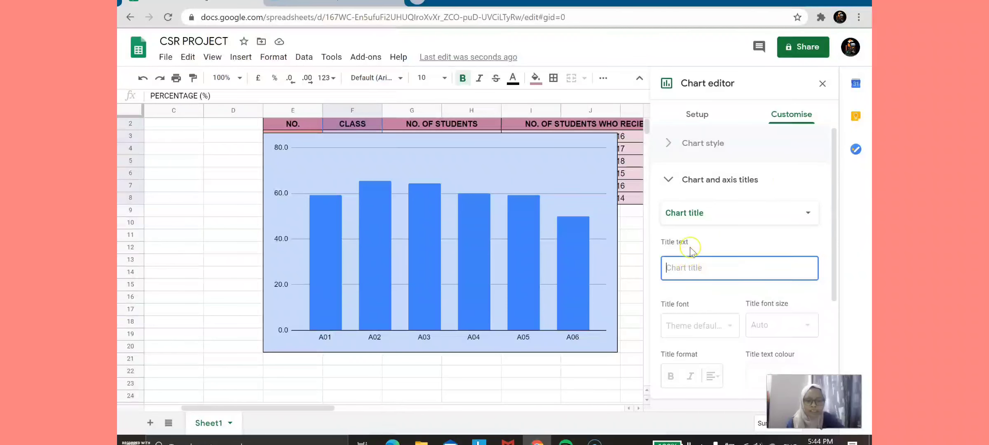
text(PERCENTAG)
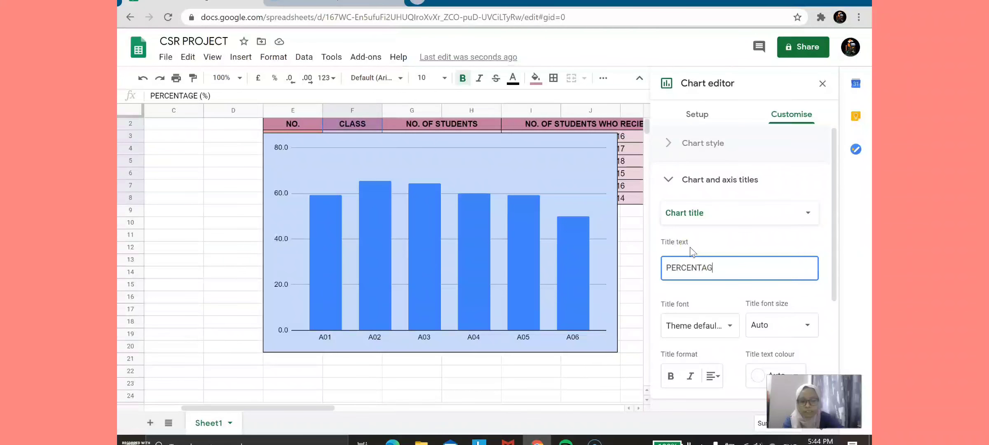
text(E OF STUDENTS )
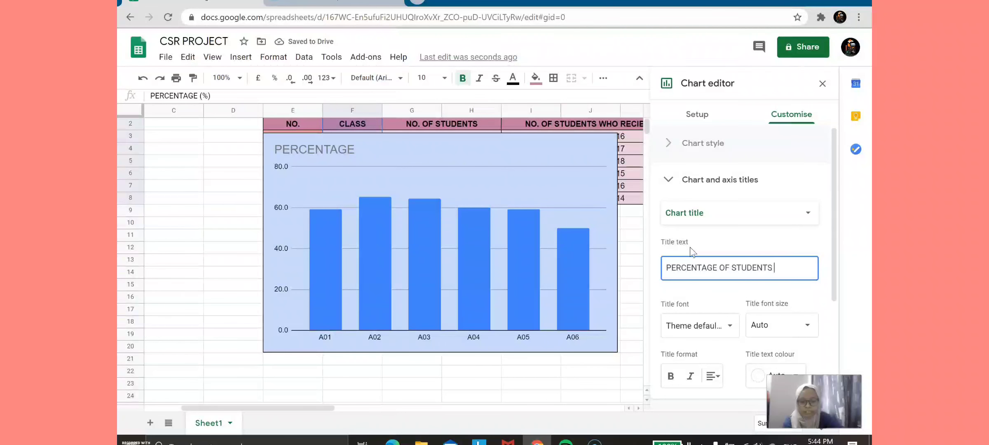
text(OBTAINED FULL)
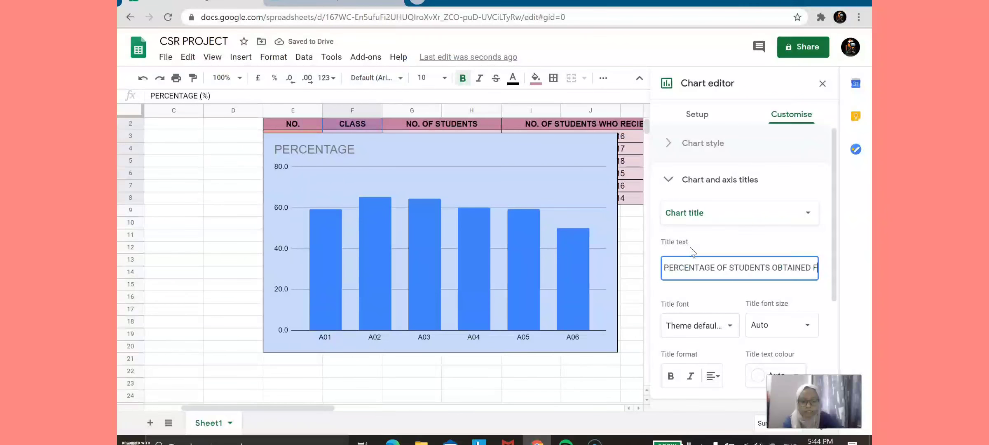
text( MARKS)
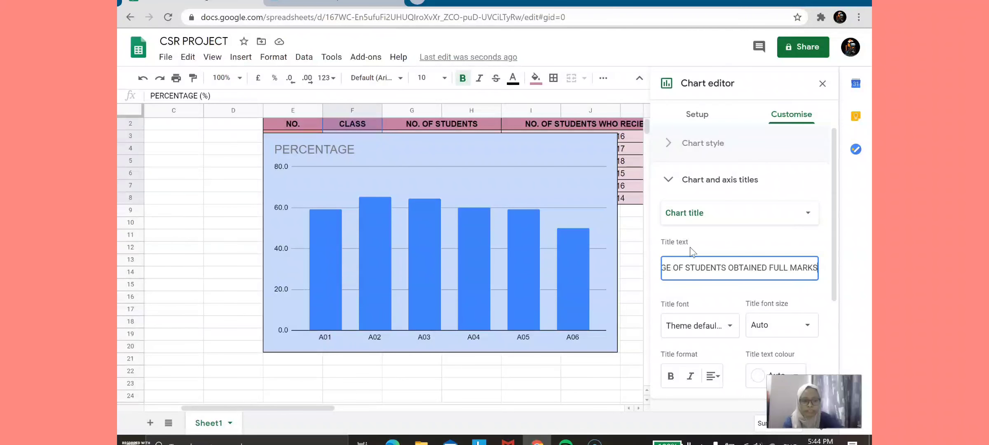
Set the chart title's font to Wide and its text colour to black.
click(727, 327)
scroll(696, 342, down, 2)
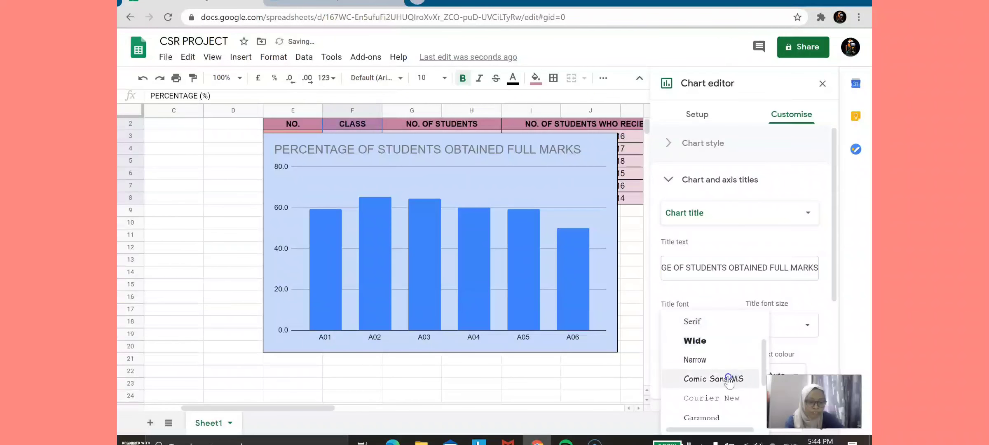
click(728, 379)
click(720, 320)
click(695, 285)
click(785, 373)
Try a major count of 6 for the vertical axis gridlines and set it back to Auto.
scroll(725, 322, down, 5)
click(717, 377)
click(774, 269)
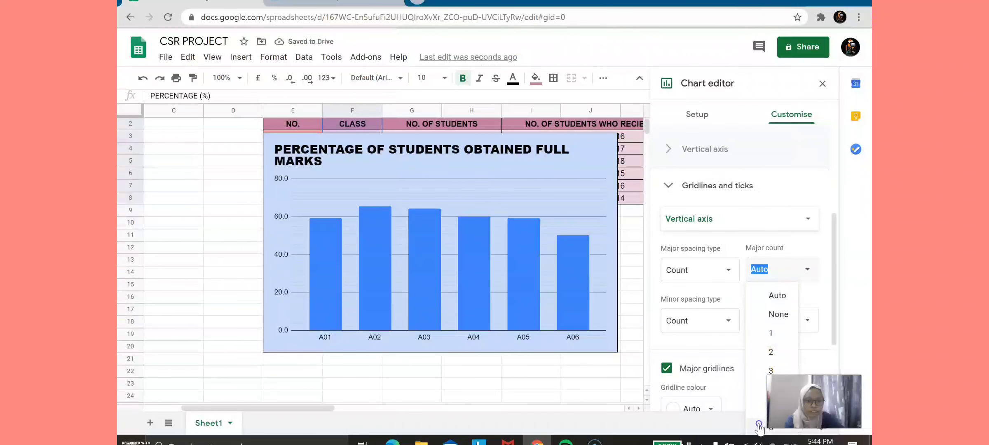
click(759, 424)
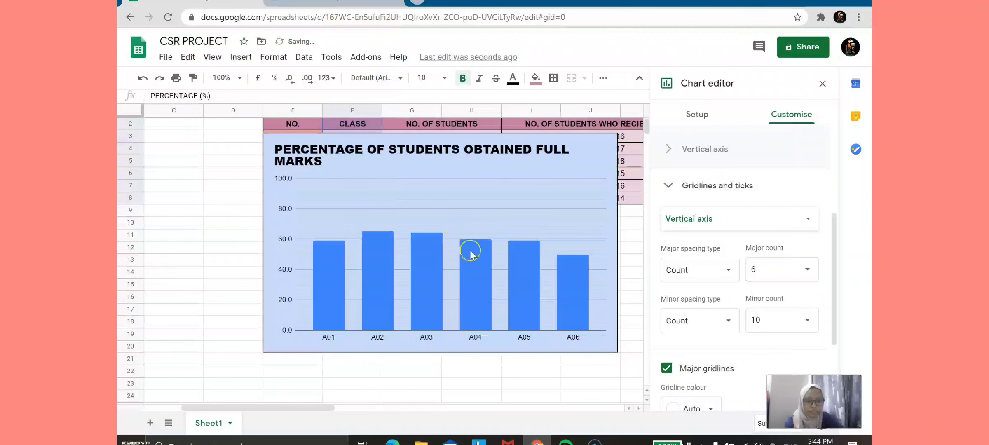
click(807, 269)
click(783, 289)
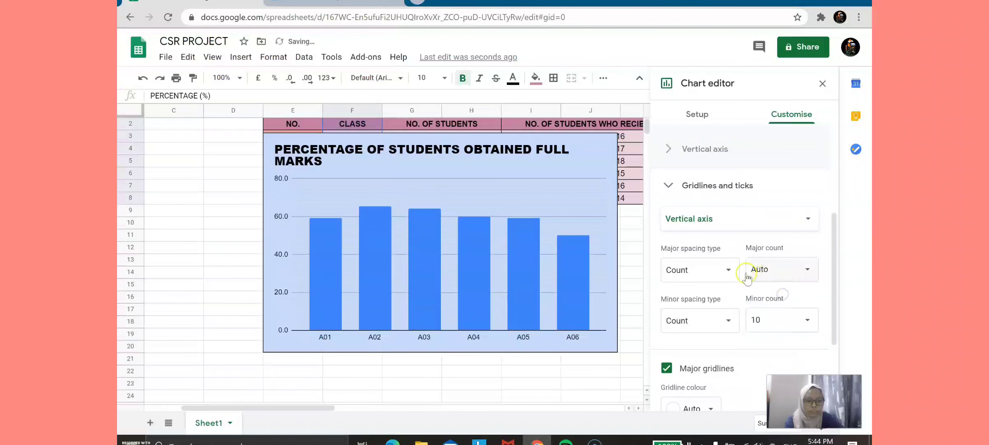
Enable major ticks on the vertical axis, and try minor ticks before switching them off again.
scroll(750, 276, down, 3)
scroll(749, 276, down, 1)
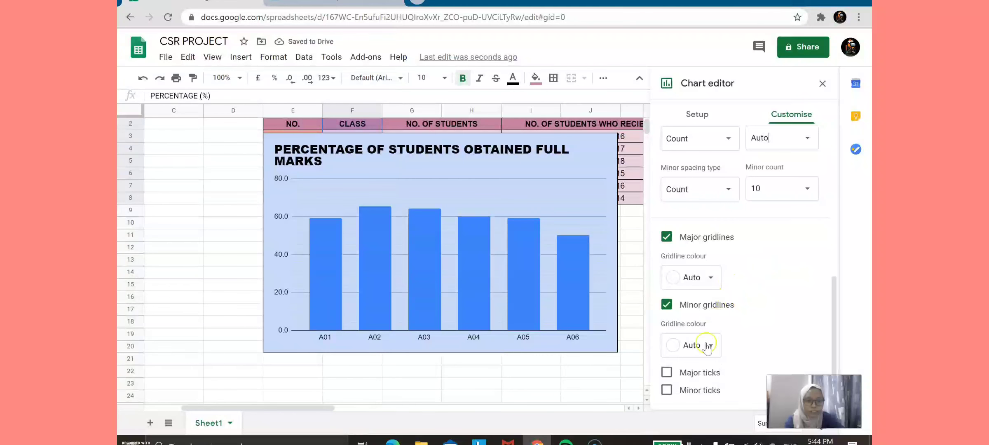
click(667, 372)
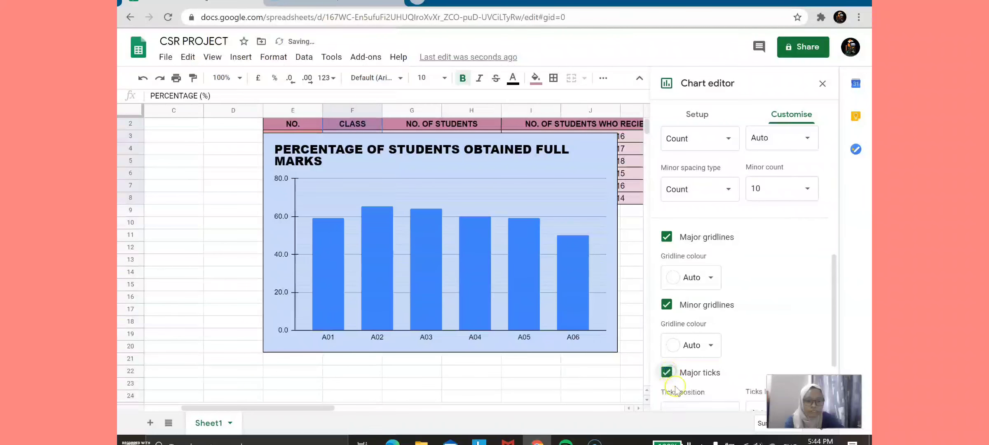
scroll(692, 370, down, 3)
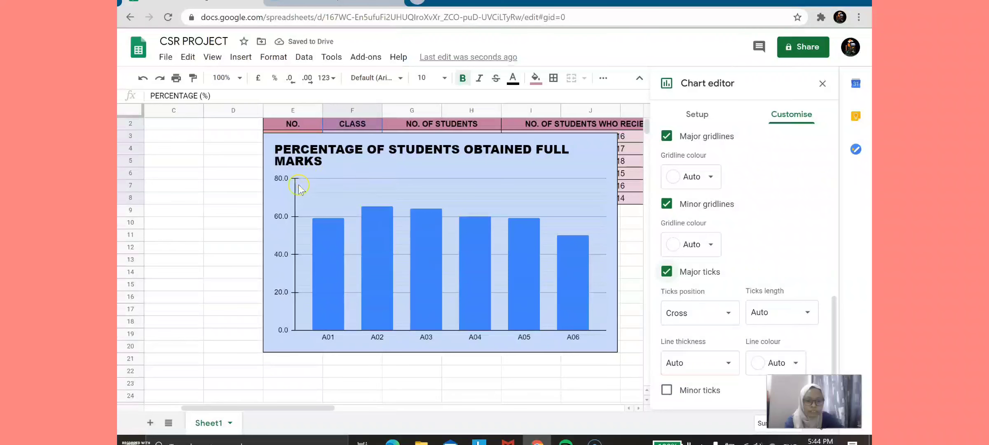
click(666, 389)
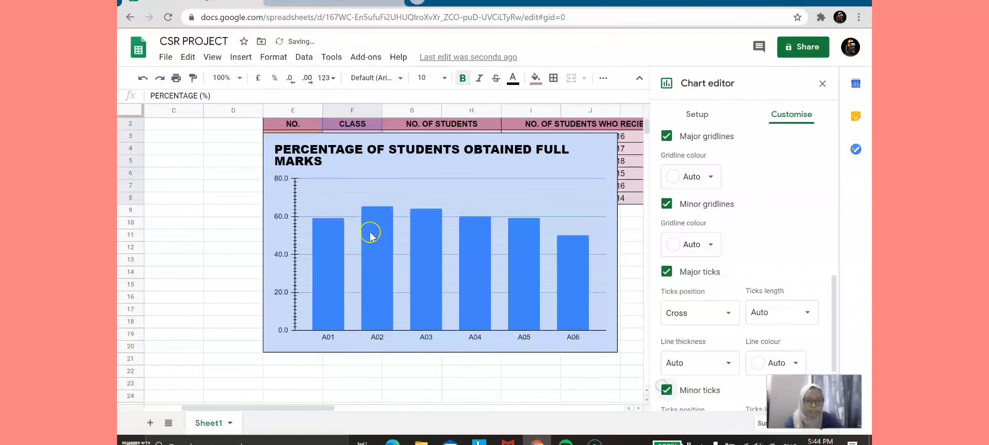
click(674, 392)
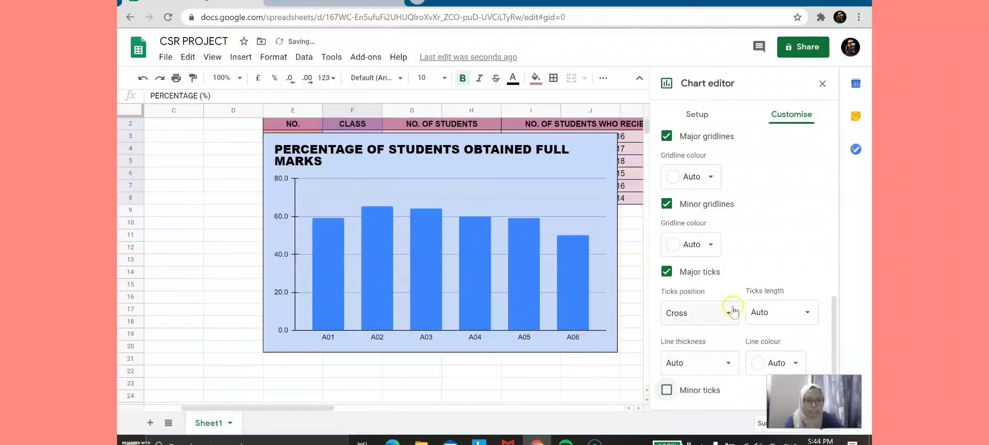
Change the PERCENTAGE (%) series colour to dark blue and close the chart editor.
scroll(758, 294, up, 10)
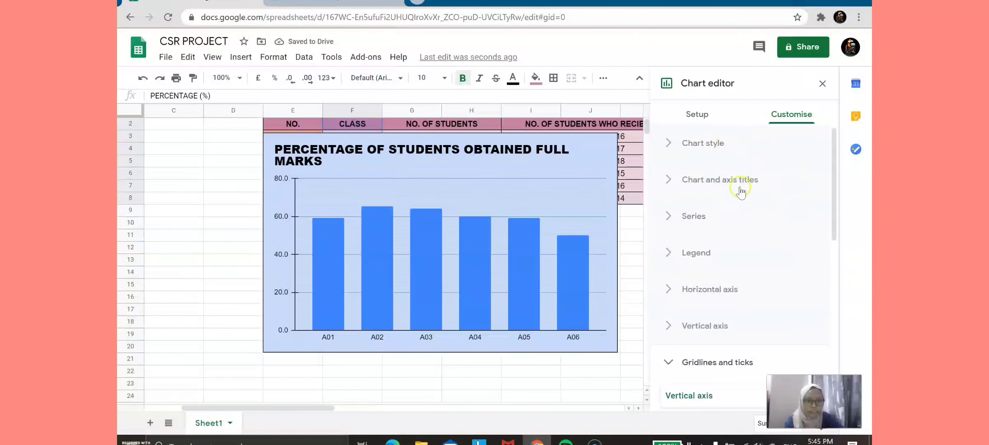
click(719, 219)
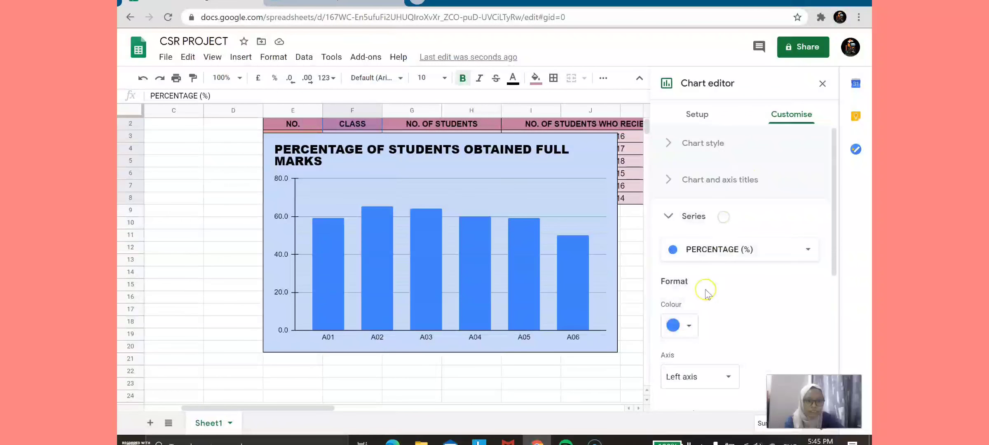
click(681, 324)
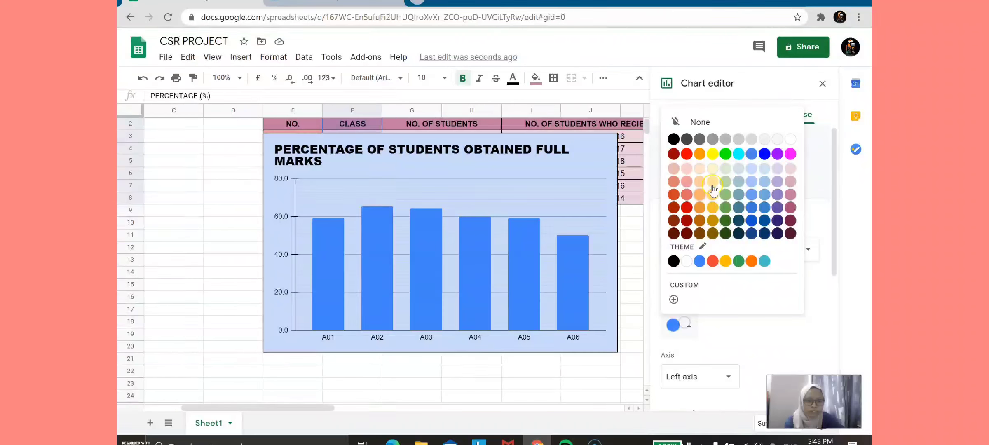
click(750, 221)
scroll(749, 222, down, 5)
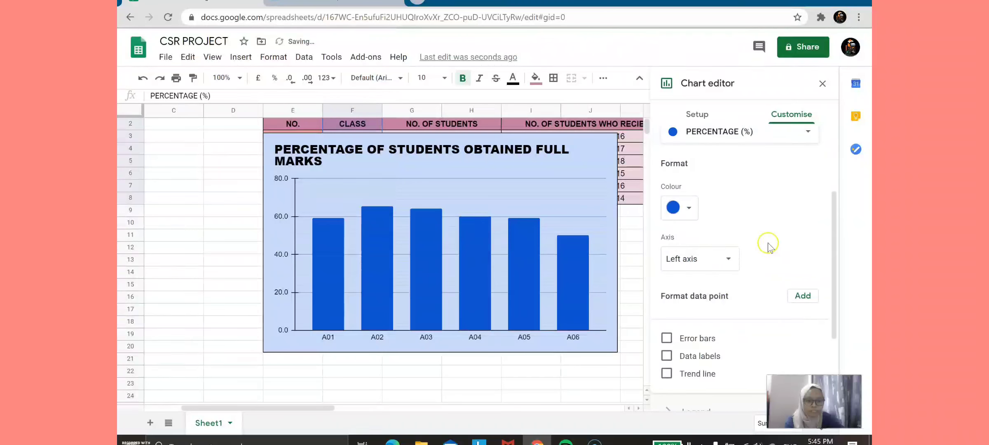
scroll(766, 245, up, 5)
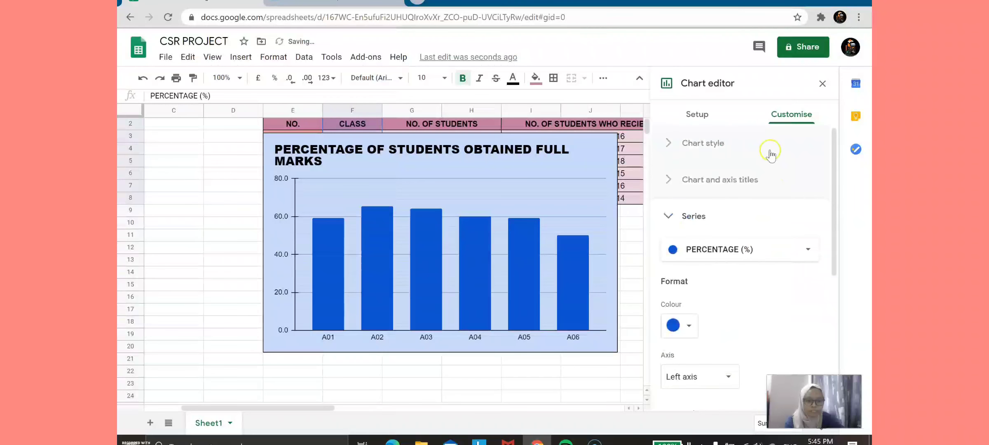
click(821, 85)
Look through the actions available for the finished chart, such as editing, deleting, downloading and publishing it.
click(609, 144)
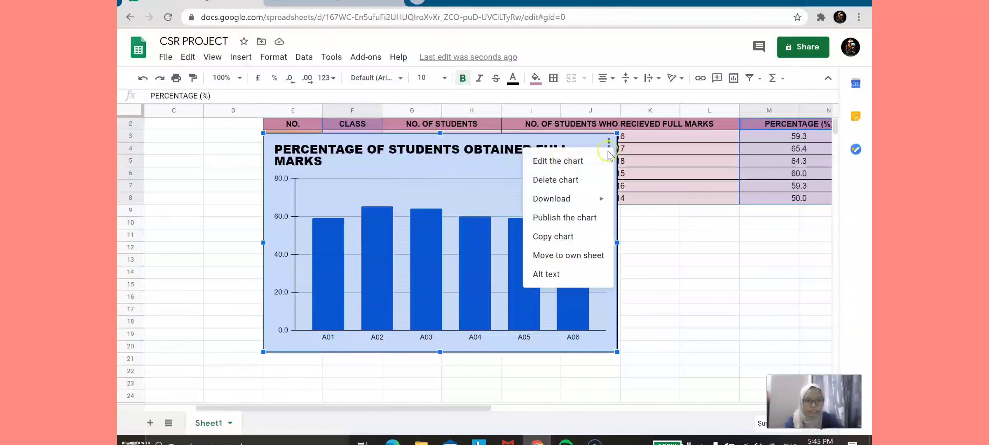
click(599, 178)
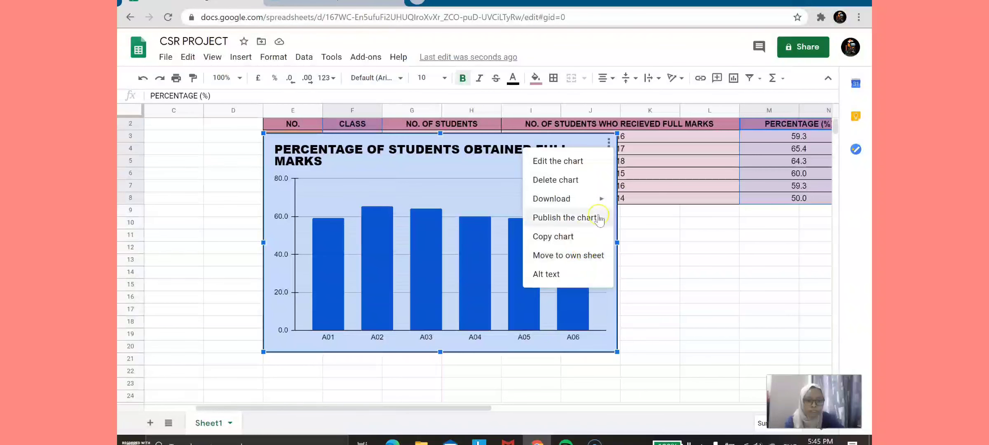
click(673, 236)
click(655, 272)
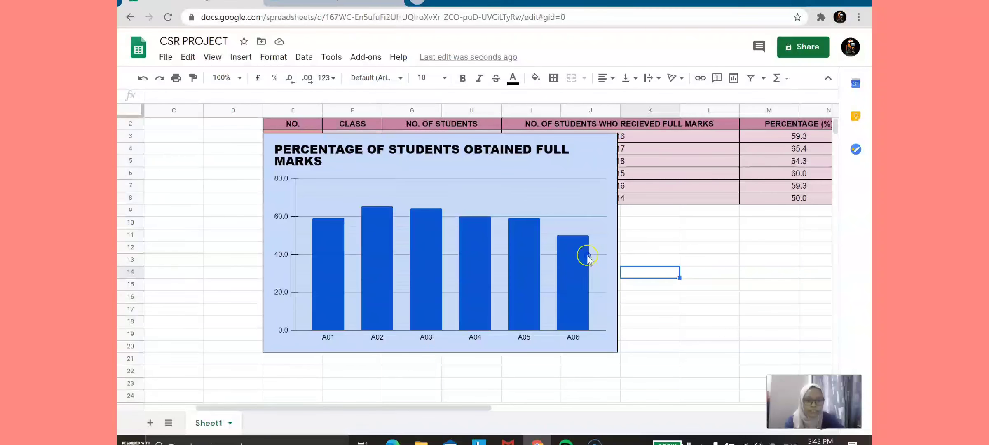
Move the chart below the table so that it starts at column E, row 10, and check the layout.
drag(521, 146, 521, 229)
scroll(655, 230, down, 1)
scroll(655, 231, left, 1)
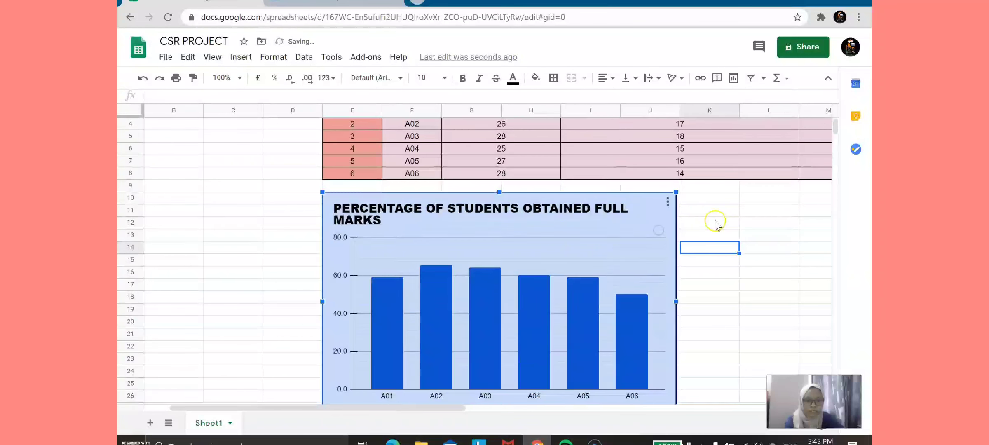
scroll(659, 224, down, 3)
click(753, 238)
scroll(729, 242, up, 5)
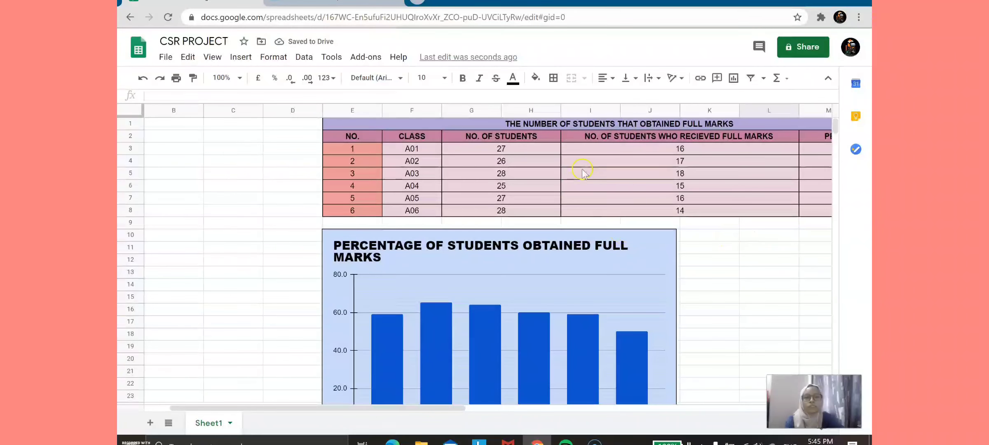
click(750, 258)
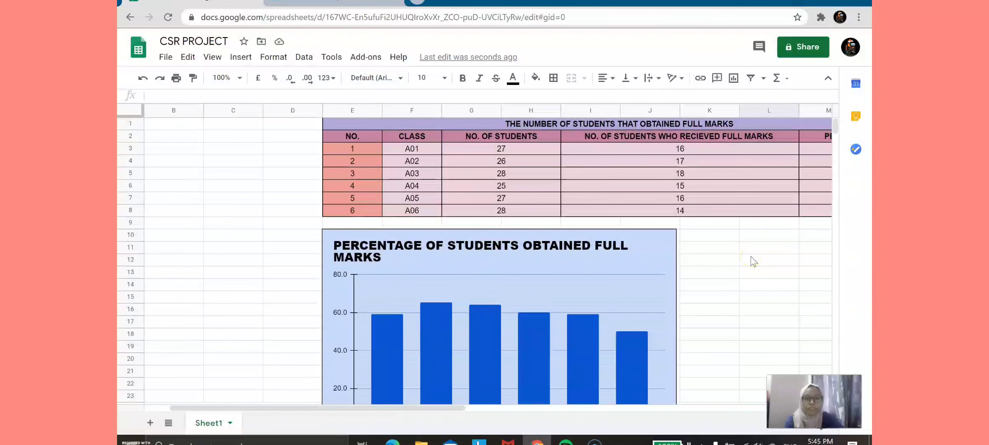
click(749, 253)
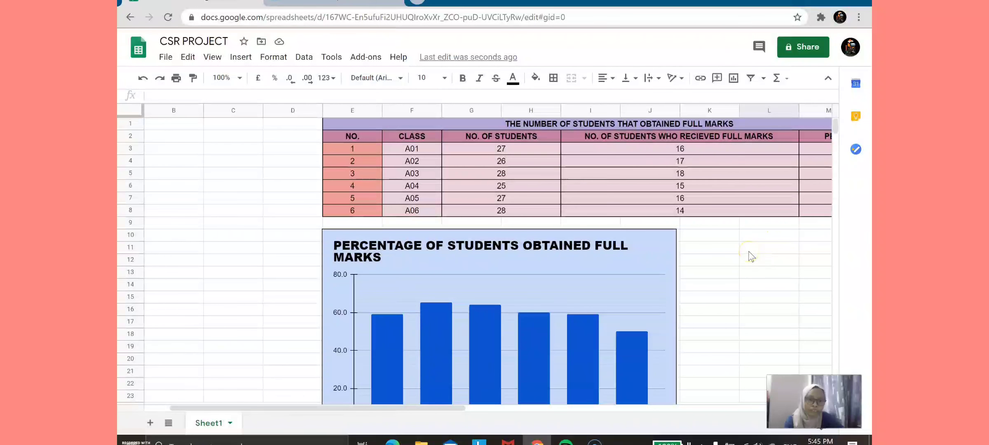